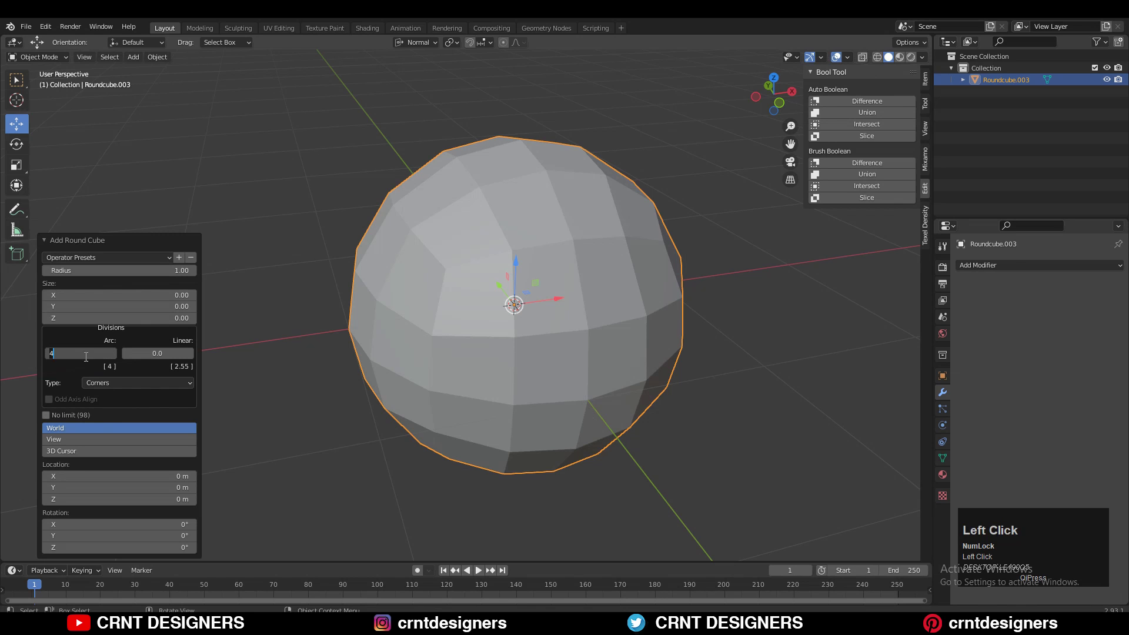
# Step: Set the round cube's arc divisions to 8 and delete the vertices of its lower half
pyautogui.click(506, 309)
pyautogui.moveTo(505, 308); pyautogui.dragTo(733, 168, button='middle')
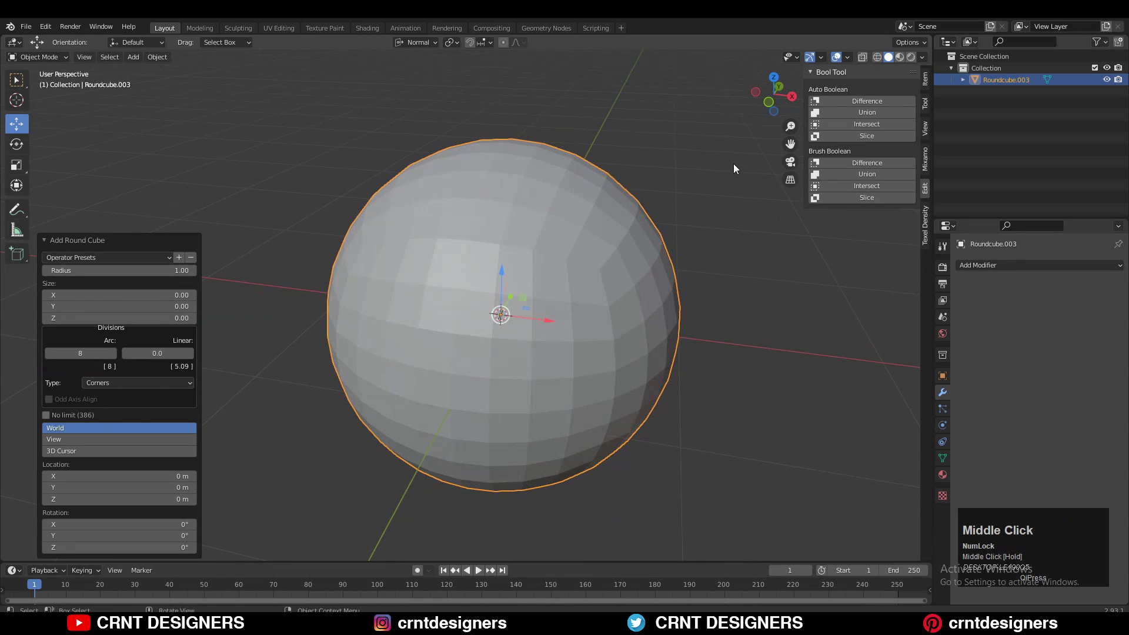
pyautogui.click(768, 104)
pyautogui.press('Tab')
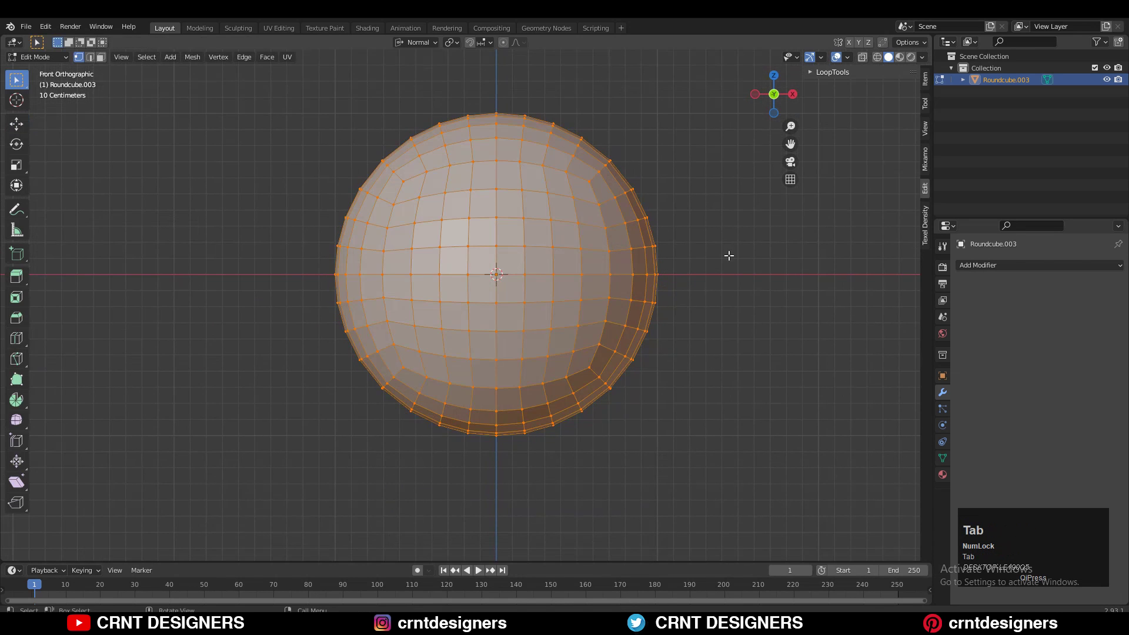
pyautogui.click(862, 57)
pyautogui.moveTo(719, 296); pyautogui.dragTo(187, 478)
pyautogui.press('x')
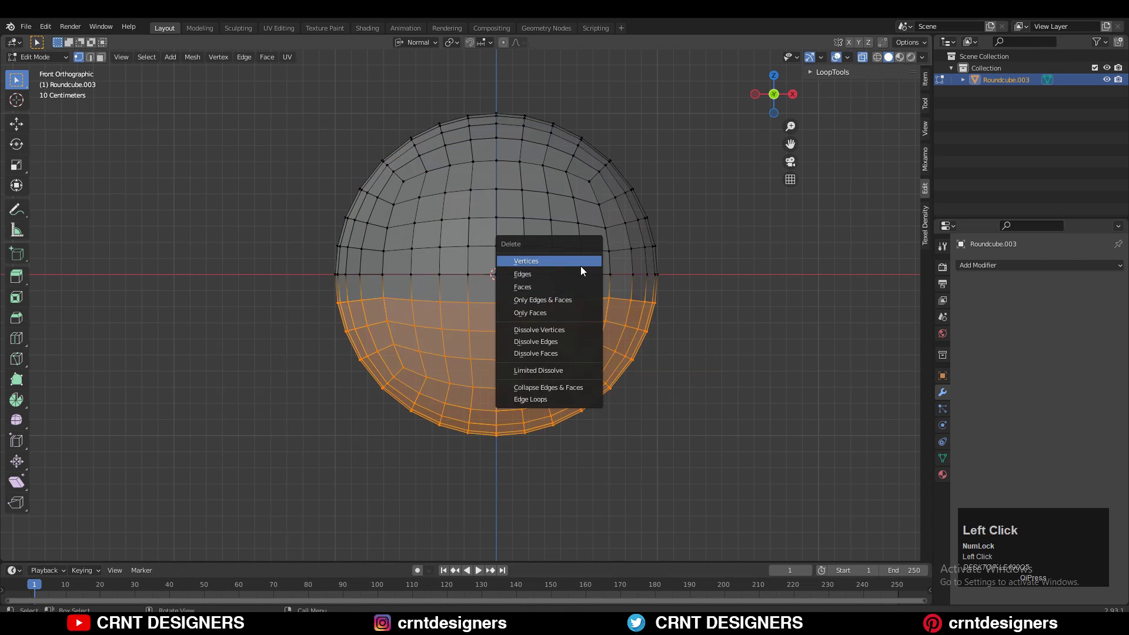
pyautogui.click(582, 265)
# Step: Flatten the half sphere into a shallow dome by scaling it to 0.2 along Z
pyautogui.press('Tab')
pyautogui.press('s')
pyautogui.moveTo(493, 221)
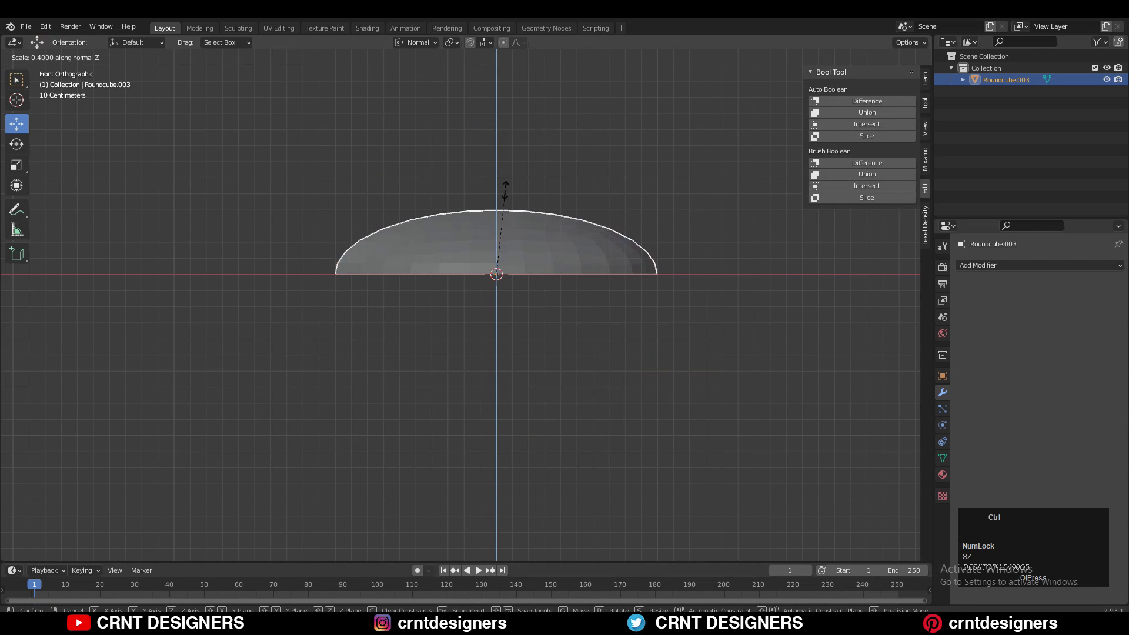
pyautogui.press('ctrl')
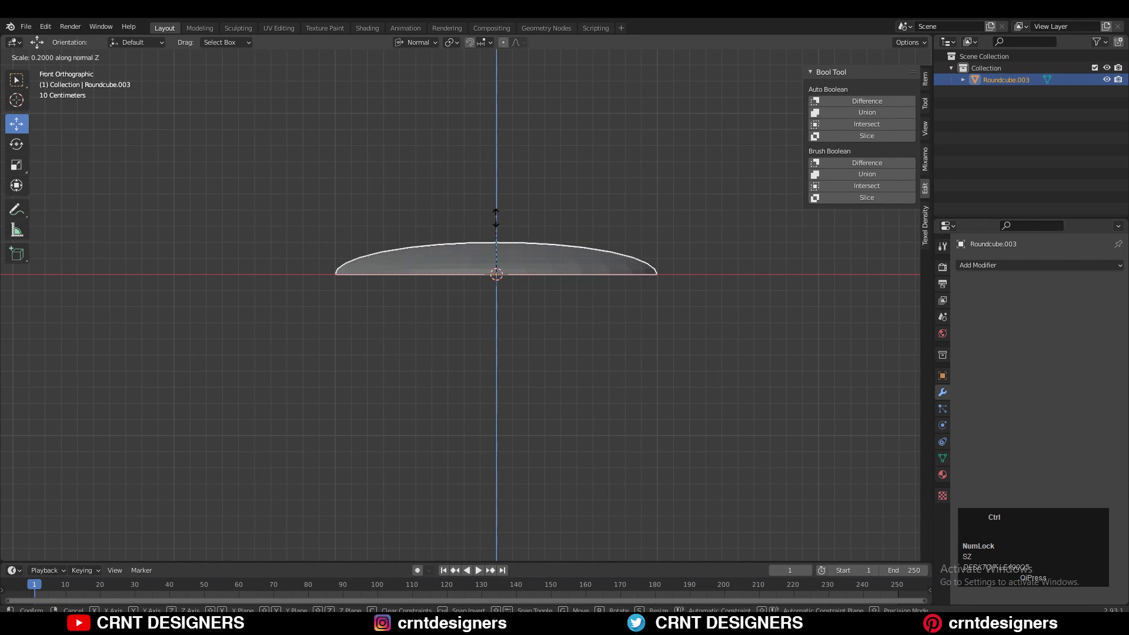
pyautogui.click(496, 217)
pyautogui.moveTo(496, 218); pyautogui.dragTo(512, 306, button='middle')
# Step: Add a Subdivision Surface modifier to the dome and apply it
pyautogui.click(964, 265)
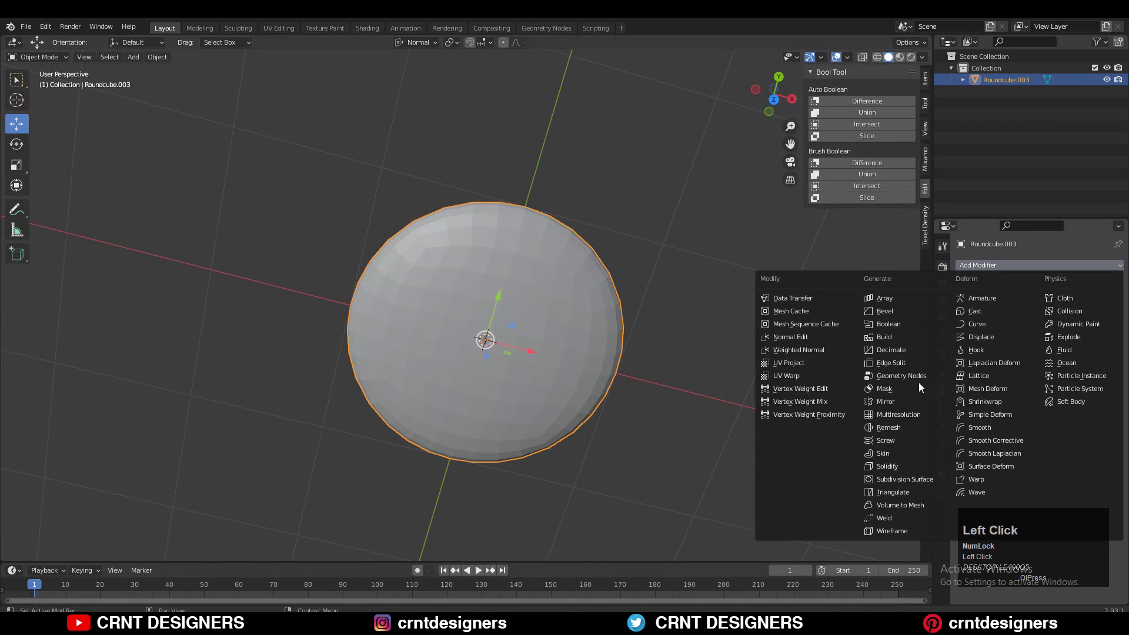
pyautogui.click(902, 477)
pyautogui.moveTo(616, 326); pyautogui.dragTo(737, 124, button='middle')
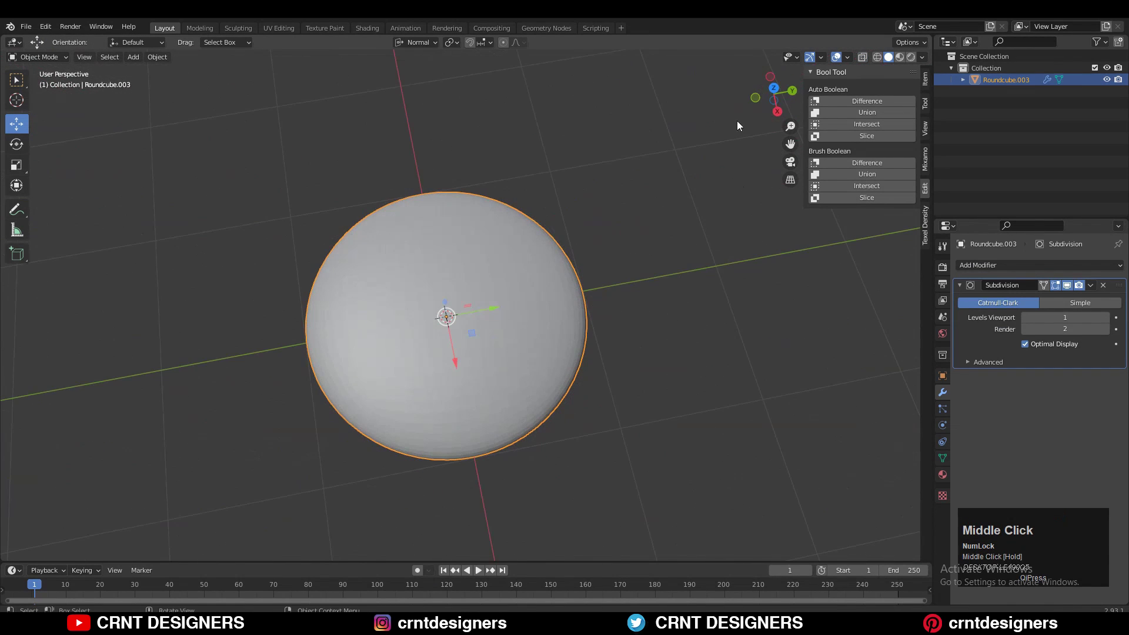
pyautogui.click(778, 93)
pyautogui.keyDown('ctrl'); pyautogui.moveTo(450, 326); pyautogui.dragTo(520, 274, button='middle'); pyautogui.keyUp('ctrl')
pyautogui.press('Tab')
pyautogui.press('Tab')
pyautogui.click(1091, 287)
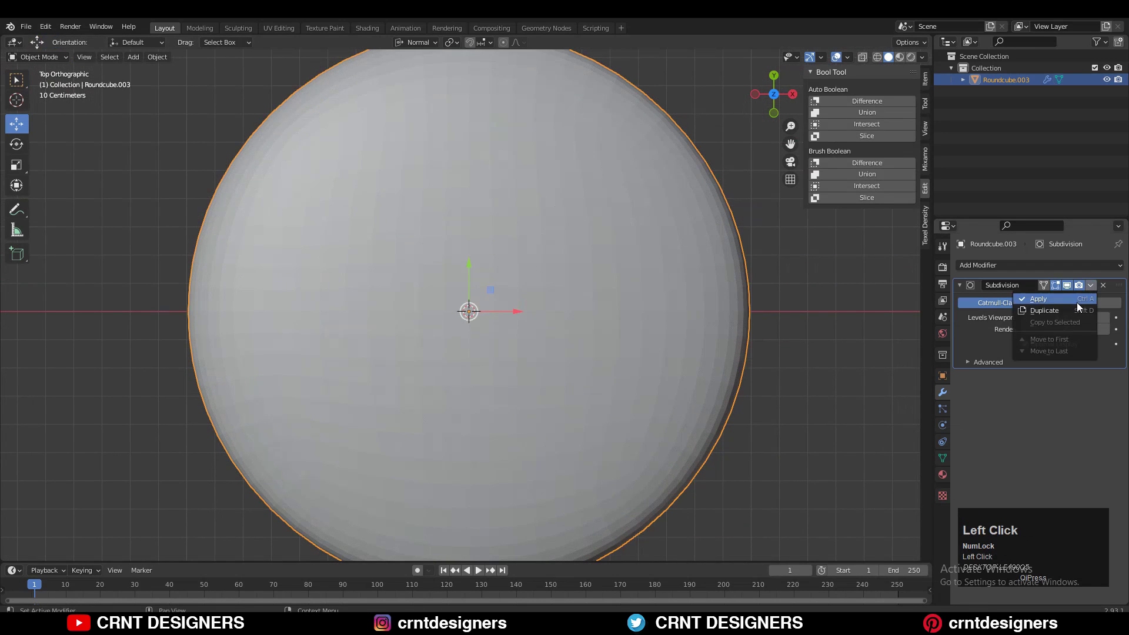
pyautogui.click(1078, 303)
pyautogui.press('Tab')
pyautogui.press('Tab')
# Step: Add a cube at the dome's centre and scale it to about 0.055 in X and Y and 0.441 in Z
pyautogui.keyDown('shift'); pyautogui.moveTo(678, 346); pyautogui.dragTo(728, 361, button='middle'); pyautogui.keyUp('shift')
pyautogui.hotkey('shift', 'a')
pyautogui.moveTo(588, 286)
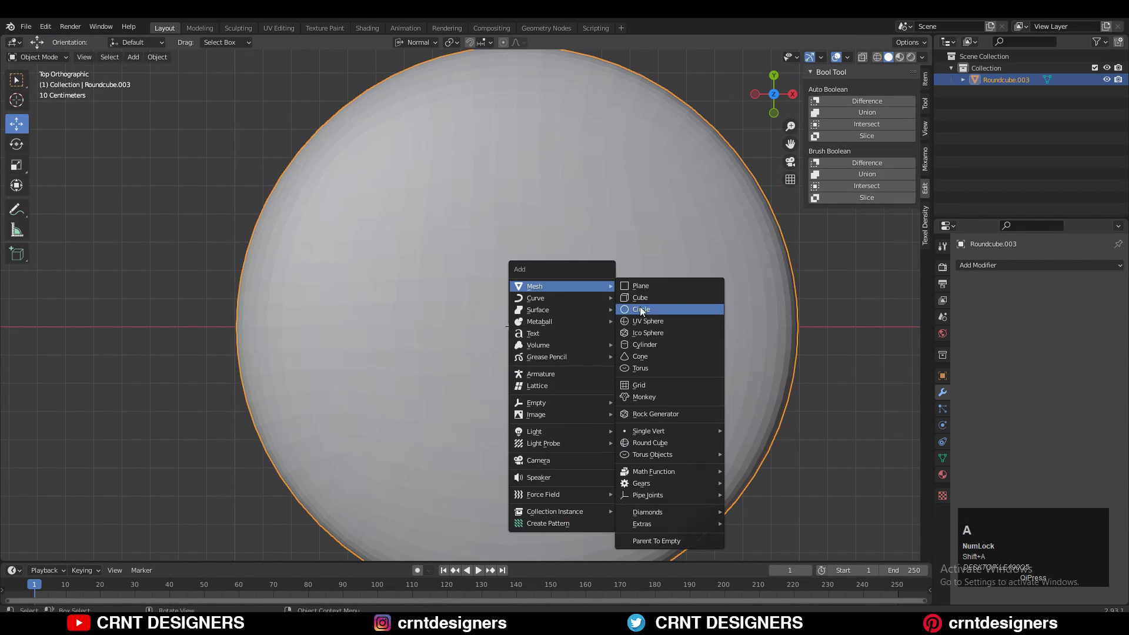
pyautogui.click(640, 298)
pyautogui.press('s')
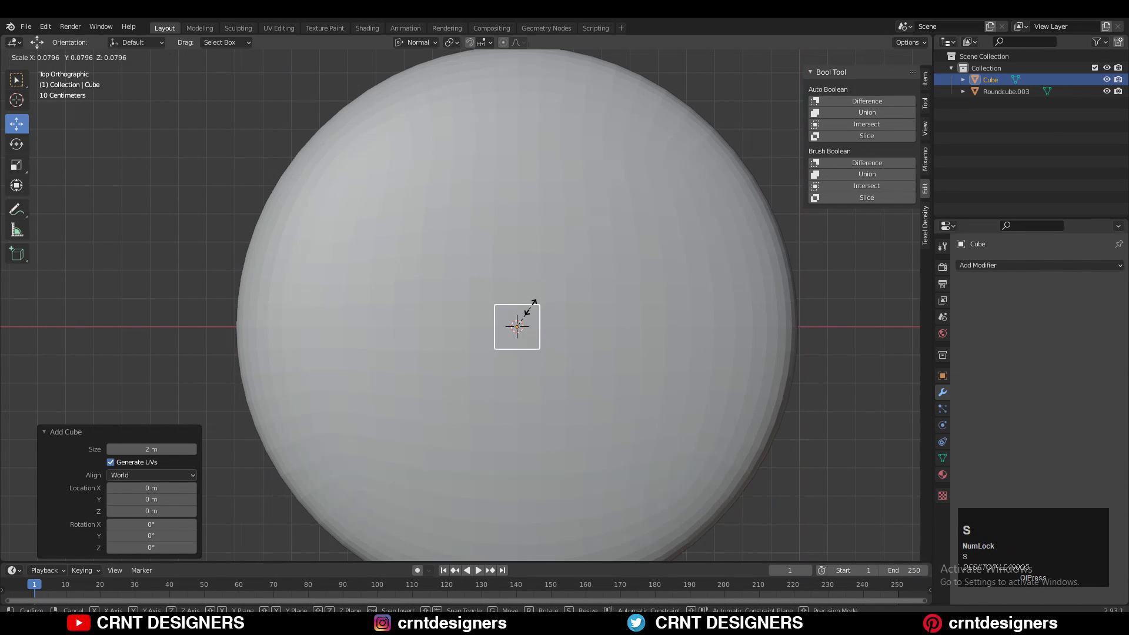
pyautogui.hotkey('shift', 'z')
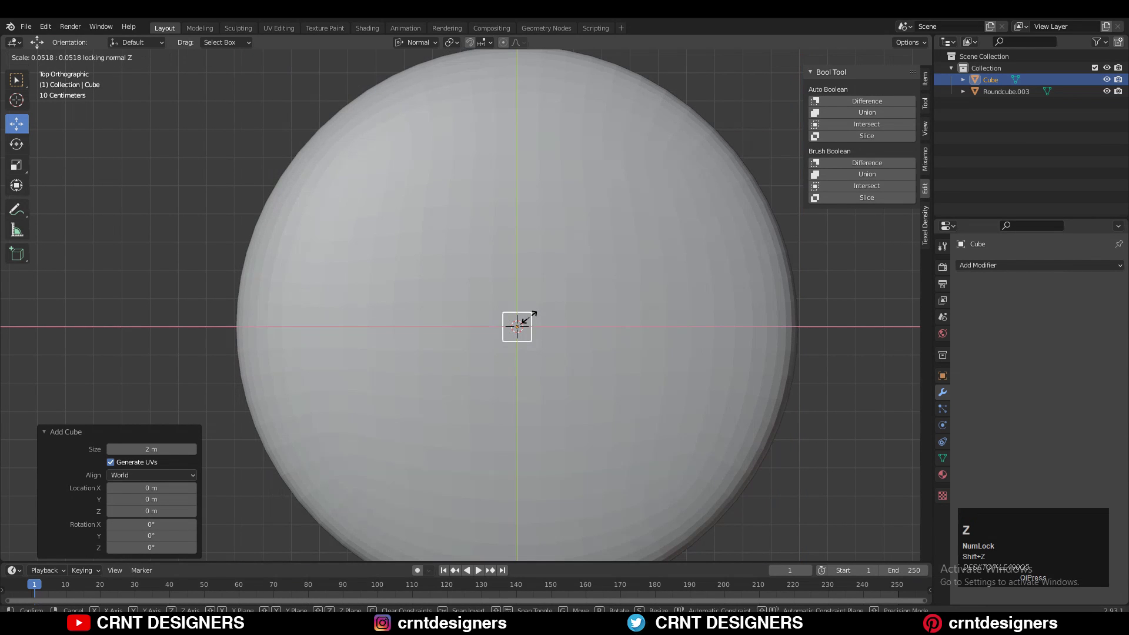
pyautogui.click(556, 327)
pyautogui.moveTo(556, 327); pyautogui.dragTo(594, 351, button='middle')
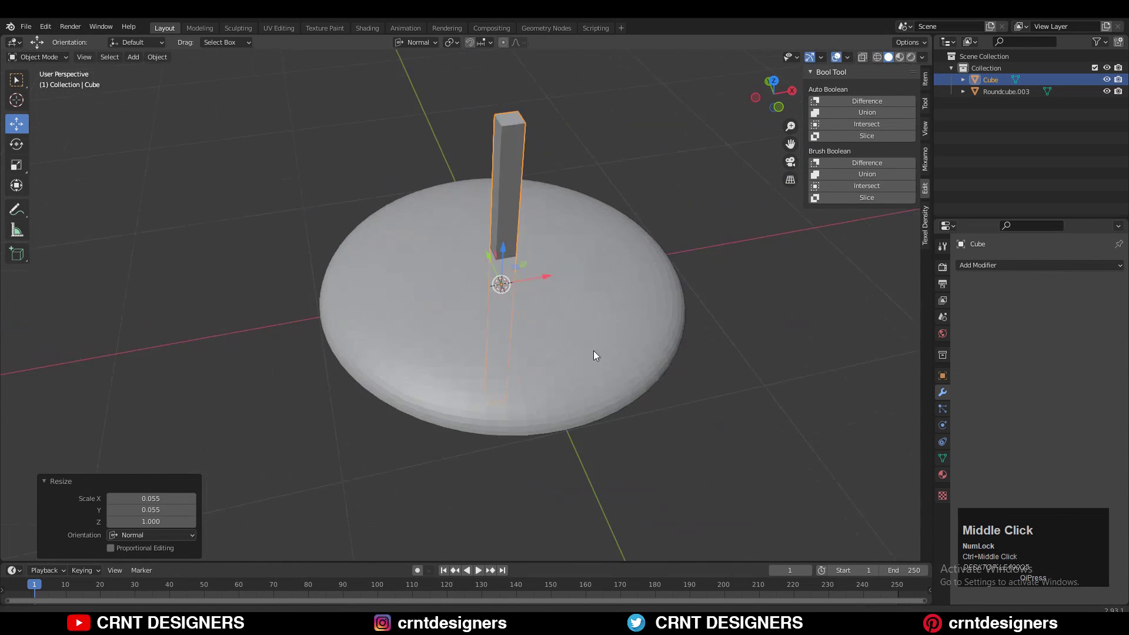
pyautogui.press('s')
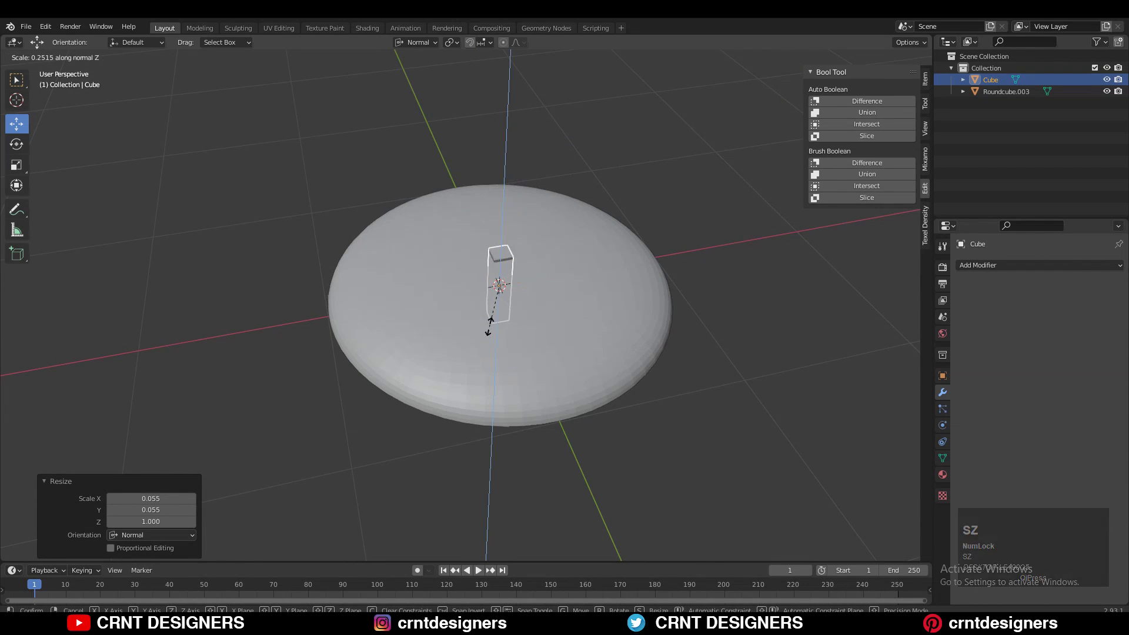
pyautogui.click(531, 352)
# Step: Add one centred loop cut splitting the cube across X, working from the top view with see-through display
pyautogui.click(774, 79)
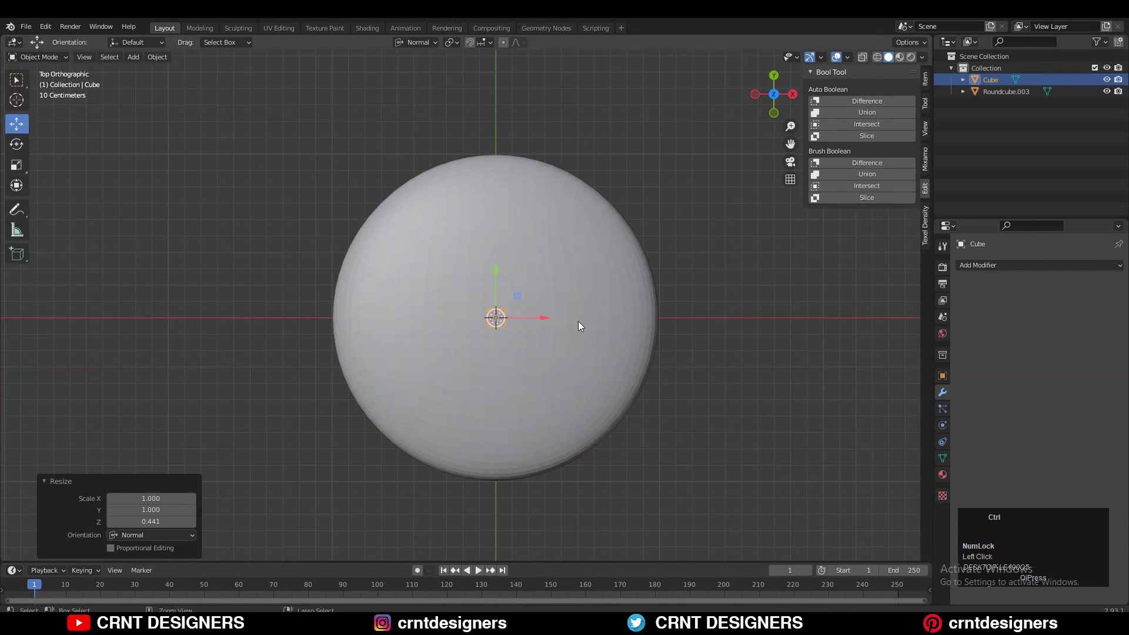
pyautogui.scroll(6, 697, 191)
pyautogui.press('Tab')
pyautogui.click(864, 58)
pyautogui.keyDown('ctrl'); pyautogui.moveTo(533, 302); pyautogui.dragTo(539, 277, button='middle'); pyautogui.keyUp('ctrl')
pyautogui.press('1')
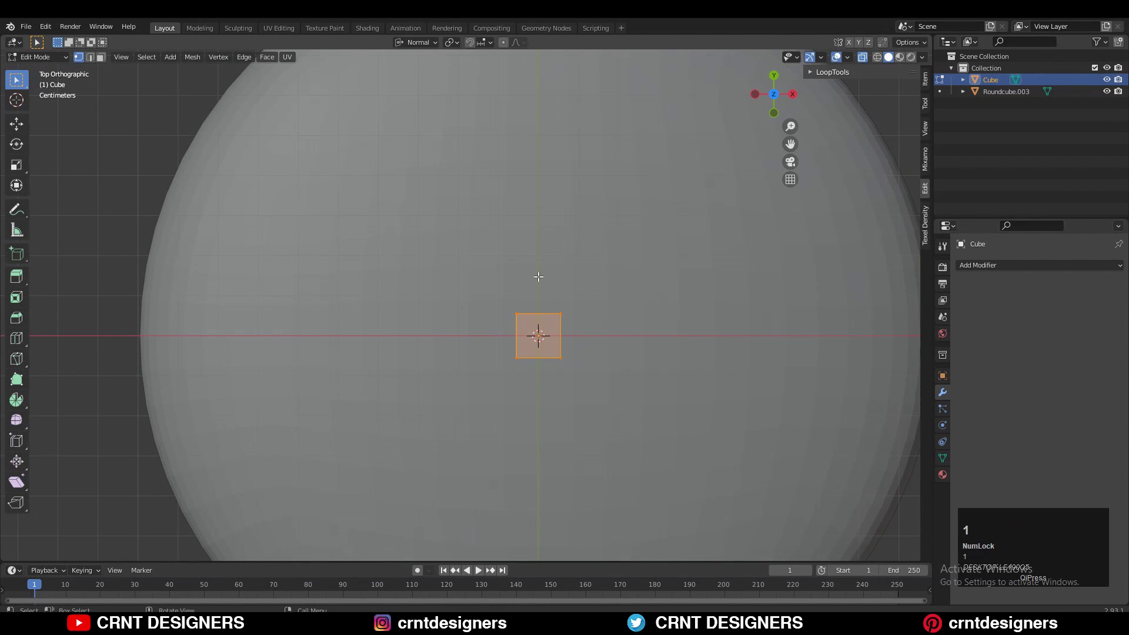
pyautogui.click(541, 308)
pyautogui.rightClick(547, 307)
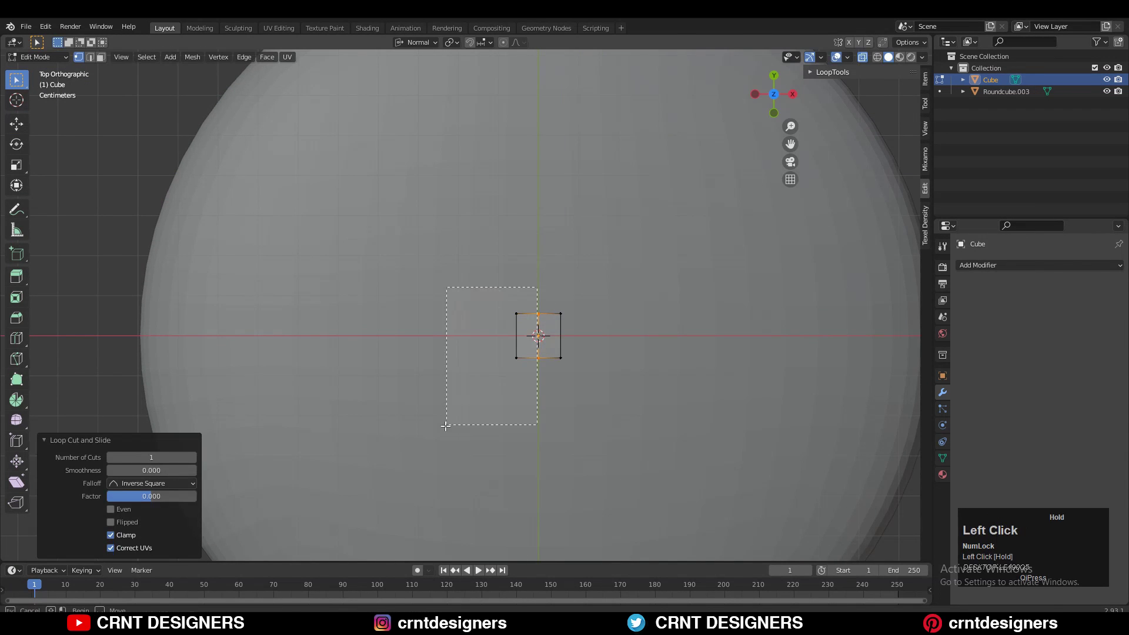
# Step: Stretch the cube's negative X end vertices about 0.87 m outward along X to form a long bar
pyautogui.moveTo(446, 426); pyautogui.dragTo(446, 426)
pyautogui.keyDown('shift'); pyautogui.moveTo(447, 423); pyautogui.dragTo(574, 402, button='middle'); pyautogui.keyUp('shift')
pyautogui.moveTo(633, 328); pyautogui.dragTo(348, 318)
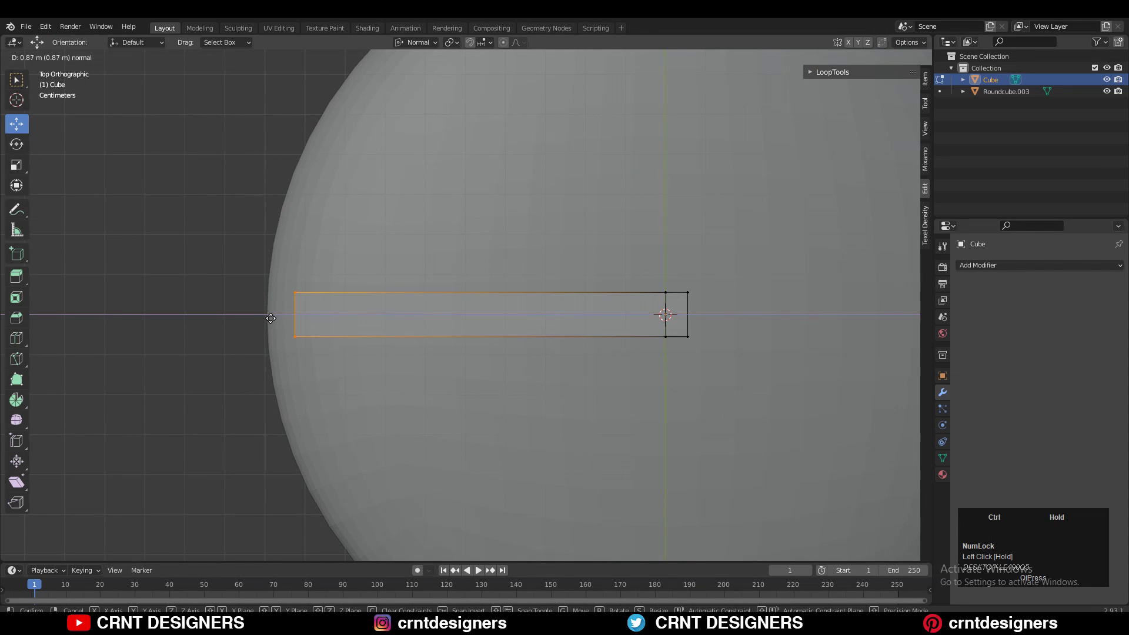
pyautogui.moveTo(270, 318); pyautogui.dragTo(270, 319)
# Step: Narrow the bar along Y and add four loop cuts across its long section
pyautogui.keyDown('shift'); pyautogui.moveTo(449, 302); pyautogui.dragTo(333, 345, button='middle'); pyautogui.keyUp('shift')
pyautogui.press('a')
pyautogui.press('s')
pyautogui.press('y')
pyautogui.hotkey('ctrl', 'r')
pyautogui.scroll(3, 389, 346)
pyautogui.click(388, 345)
pyautogui.rightClick(389, 344)
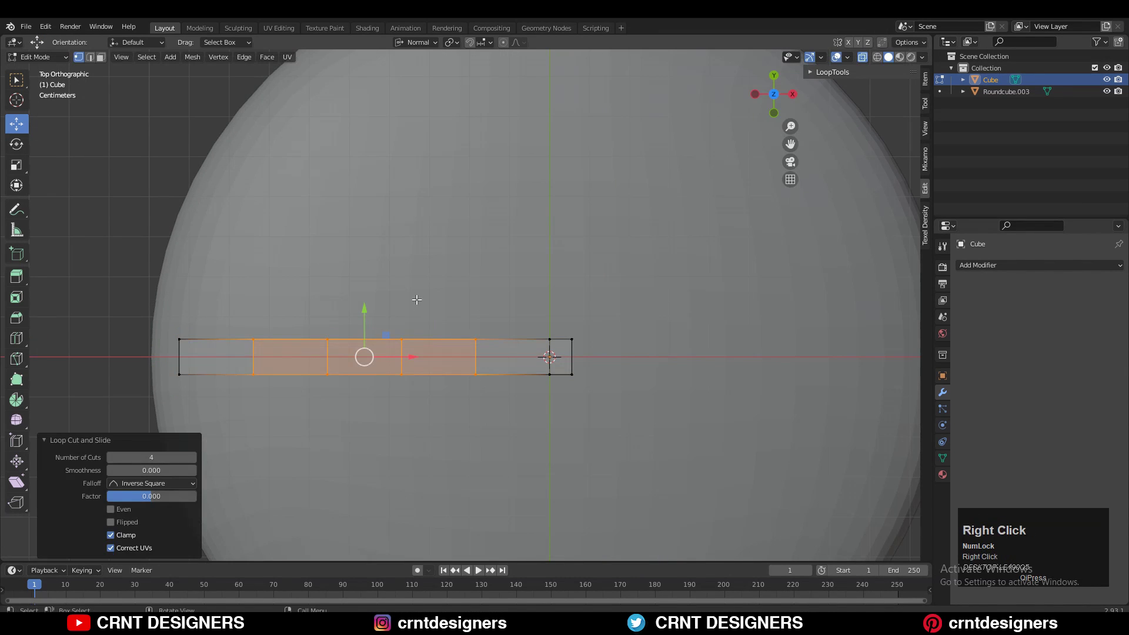
# Step: Offset the bar's middle segment 0.1 m along Y and scale it to 1.7 along X
pyautogui.press('2')
pyautogui.moveTo(417, 300); pyautogui.dragTo(326, 420)
pyautogui.moveTo(367, 319); pyautogui.dragTo(368, 276)
pyautogui.keyDown('shift'); pyautogui.moveTo(368, 275); pyautogui.dragTo(362, 276, button='middle'); pyautogui.keyUp('shift')
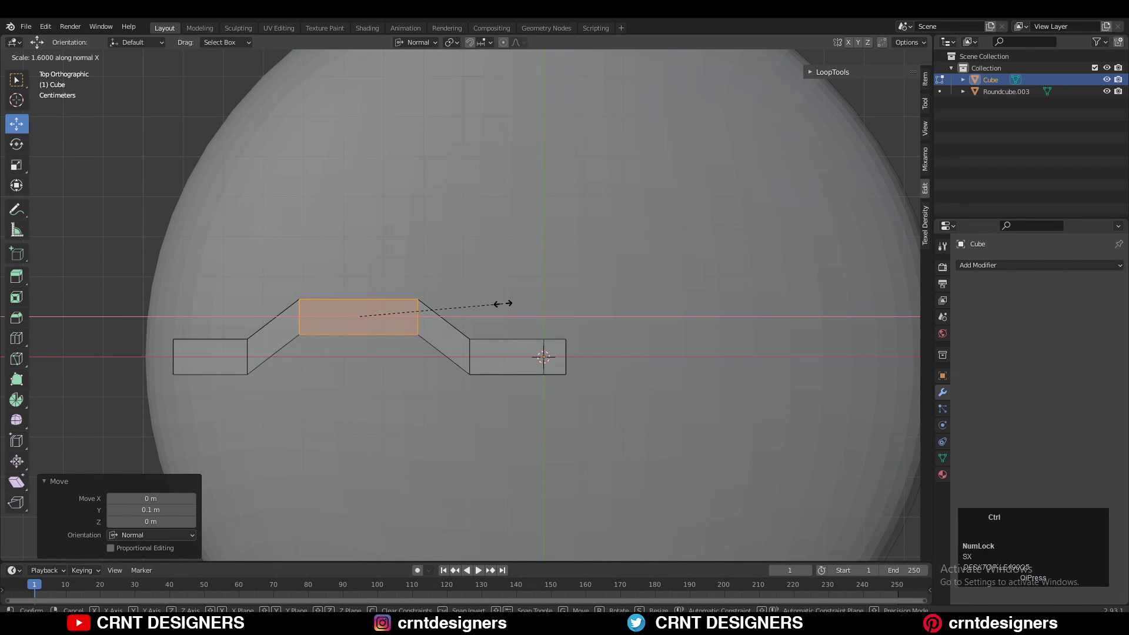
pyautogui.click(505, 306)
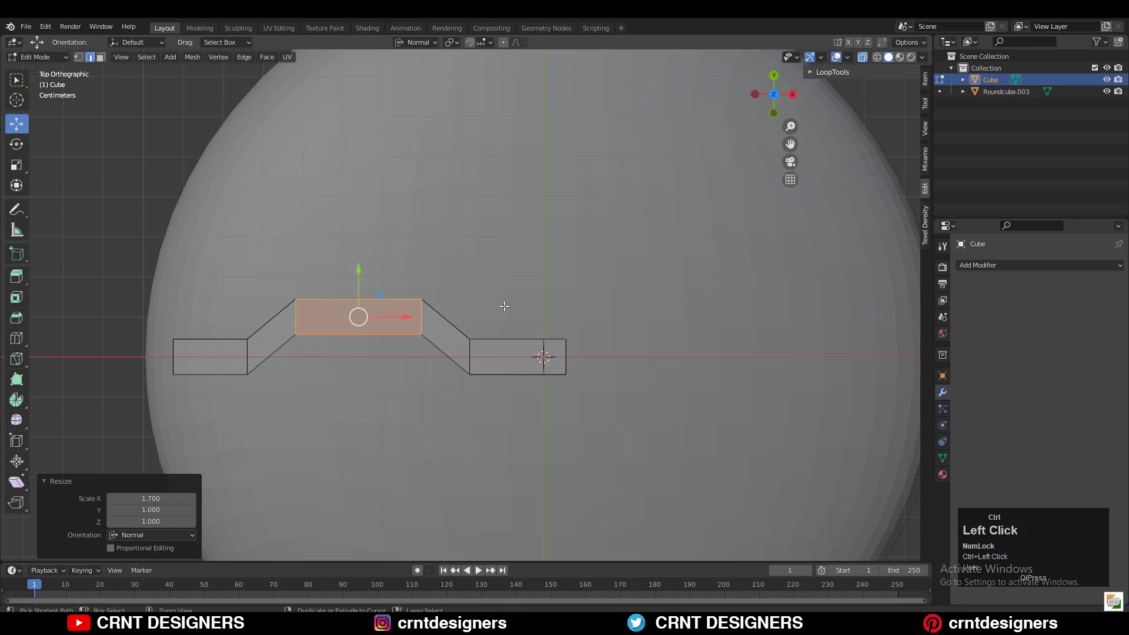
pyautogui.keyDown('shift'); pyautogui.moveTo(505, 306); pyautogui.dragTo(487, 316, button='middle'); pyautogui.keyUp('shift')
# Step: Symmetrize the whole bar so the stepped shape is copied from the negative to the positive X side
pyautogui.press('a')
pyautogui.click(193, 57)
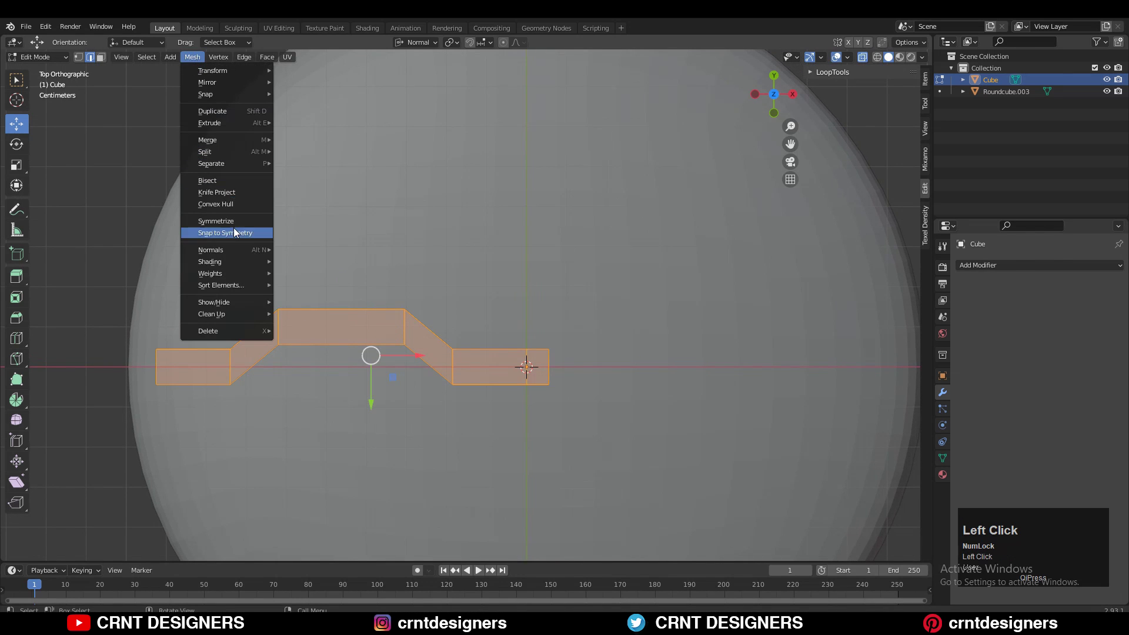
pyautogui.click(232, 222)
pyautogui.click(450, 255)
pyautogui.keyDown('ctrl'); pyautogui.moveTo(596, 294); pyautogui.dragTo(592, 334, button='middle'); pyautogui.keyUp('ctrl')
# Step: Shorten the lower edge of the raised segment on the negative X side and raise it slightly along Y
pyautogui.keyDown('shift'); pyautogui.moveTo(414, 386); pyautogui.dragTo(415, 347, button='middle'); pyautogui.keyUp('shift')
pyautogui.keyDown('ctrl'); pyautogui.moveTo(414, 347); pyautogui.dragTo(408, 295, button='middle'); pyautogui.keyUp('ctrl')
pyautogui.press('s')
pyautogui.press('y')
pyautogui.press('y')
pyautogui.click(389, 297)
pyautogui.moveTo(321, 337); pyautogui.dragTo(322, 326)
pyautogui.click(265, 350)
pyautogui.keyDown('shift'); pyautogui.moveTo(258, 350); pyautogui.dragTo(397, 328, button='middle'); pyautogui.keyUp('shift')
# Step: Switch the transform orientation to Global and scale the two lower inner corners closer together along X
pyautogui.click(406, 44)
pyautogui.click(401, 77)
pyautogui.moveTo(356, 316)
pyautogui.mouseDown()
pyautogui.moveTo(344, 315)
pyautogui.moveTo(353, 303)
pyautogui.mouseUp()
pyautogui.keyDown('shift'); pyautogui.click(589, 316); pyautogui.keyUp('shift')
pyautogui.press('s')
pyautogui.press('x')
pyautogui.click(610, 312)
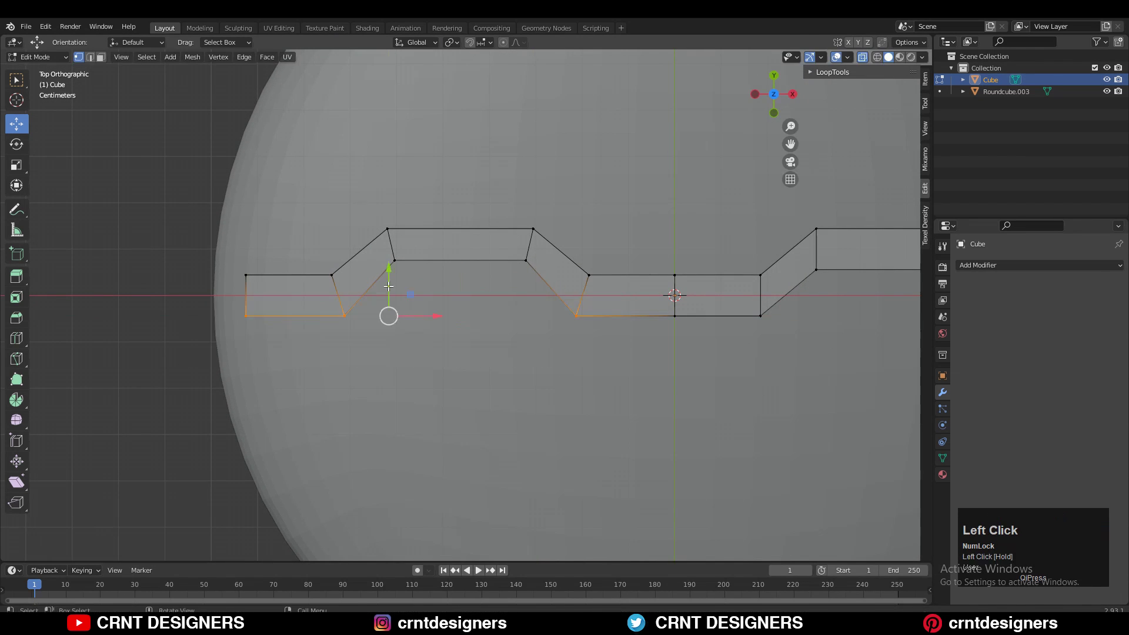
# Step: Raise the low segments' lower edges on the negative X half and symmetrize the strip across X
pyautogui.moveTo(683, 302); pyautogui.dragTo(121, 345)
pyautogui.press('a')
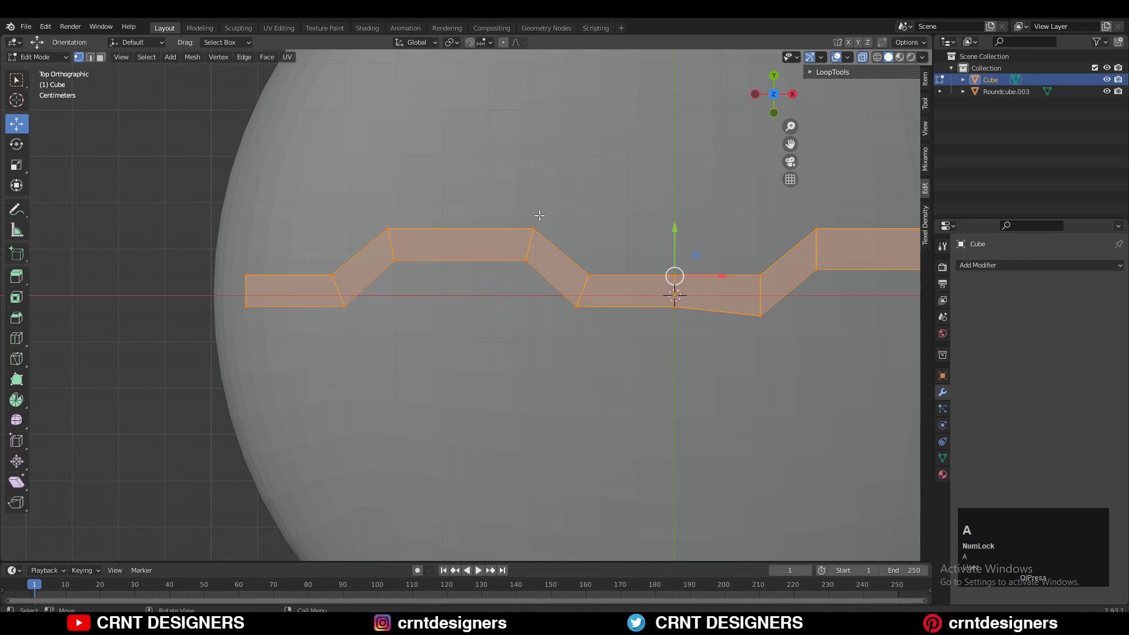
pyautogui.click(188, 60)
pyautogui.click(220, 220)
pyautogui.keyDown('shift'); pyautogui.moveTo(572, 254); pyautogui.dragTo(502, 254, button='middle'); pyautogui.keyUp('shift')
pyautogui.press('Tab')
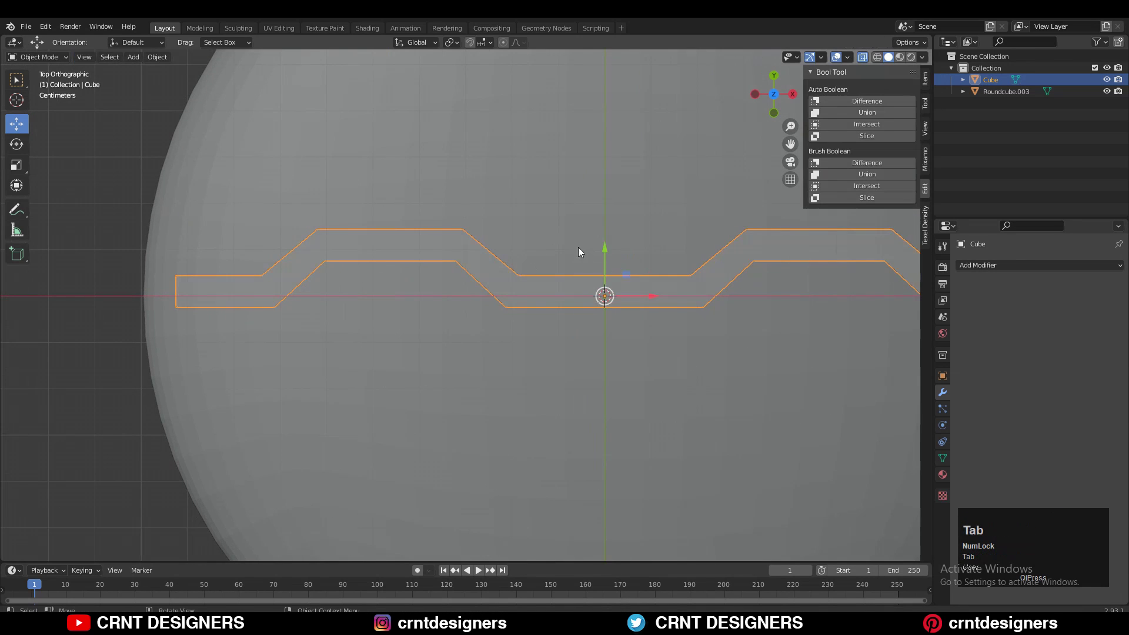
# Step: Shift the zigzag strip about -0.005 m along Y and subtract it from the dome with a brush Boolean Difference
pyautogui.moveTo(605, 249); pyautogui.dragTo(610, 253)
pyautogui.scroll(-3, 546, 338)
pyautogui.moveTo(545, 338); pyautogui.dragTo(565, 265, button='middle')
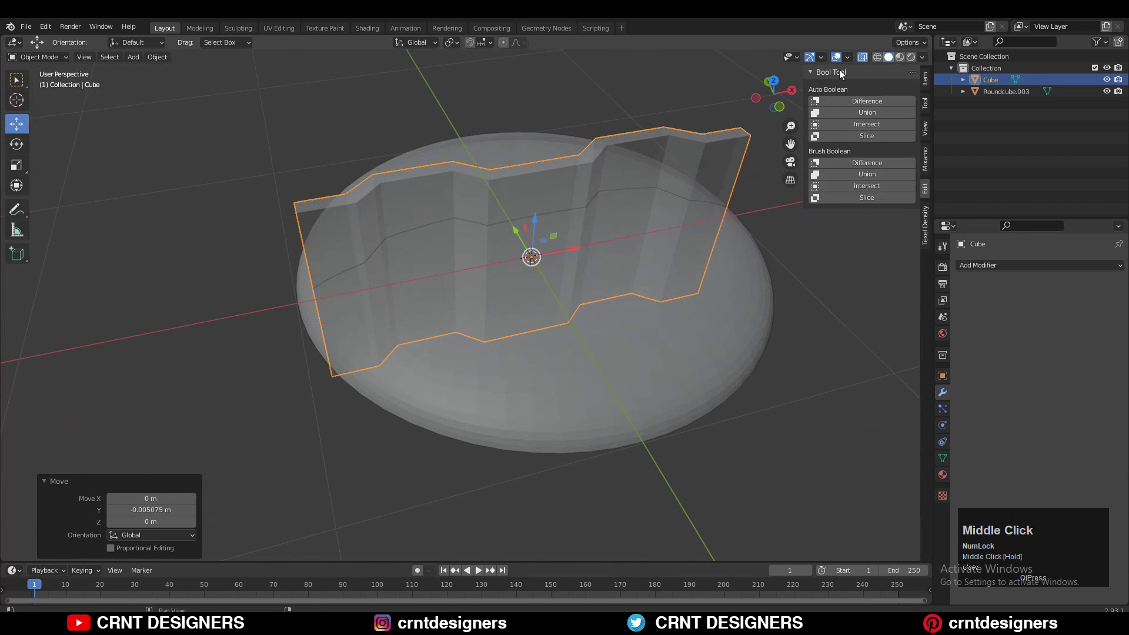
pyautogui.moveTo(840, 71); pyautogui.dragTo(756, 274, button='middle')
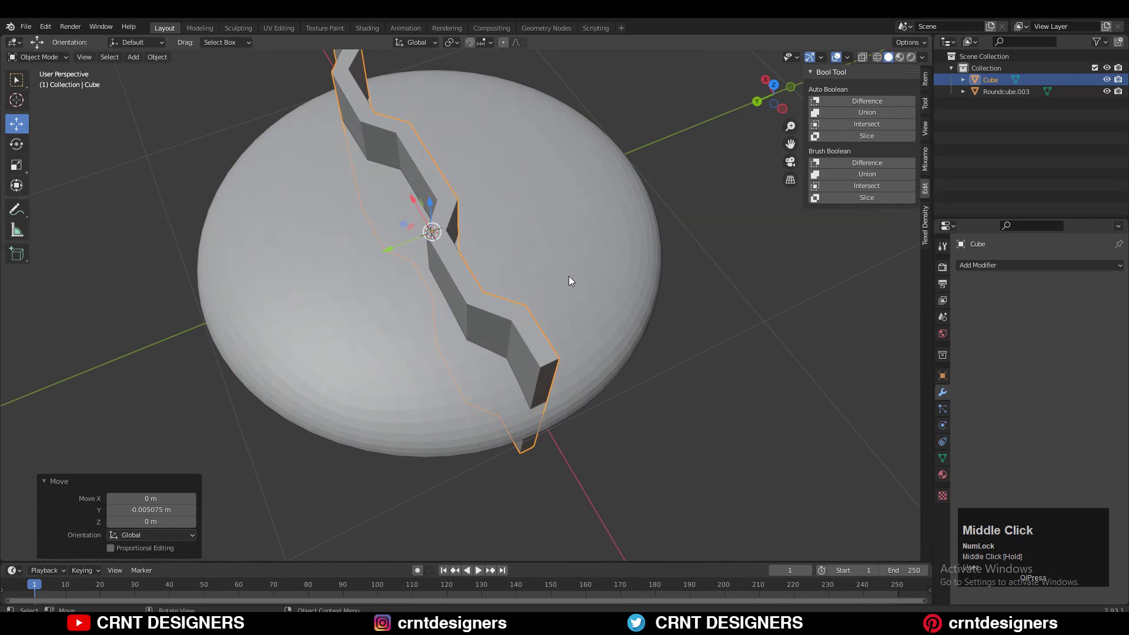
pyautogui.moveTo(569, 277); pyautogui.dragTo(518, 257, button='middle')
pyautogui.keyDown('shift'); pyautogui.click(674, 211); pyautogui.keyUp('shift')
pyautogui.click(867, 163)
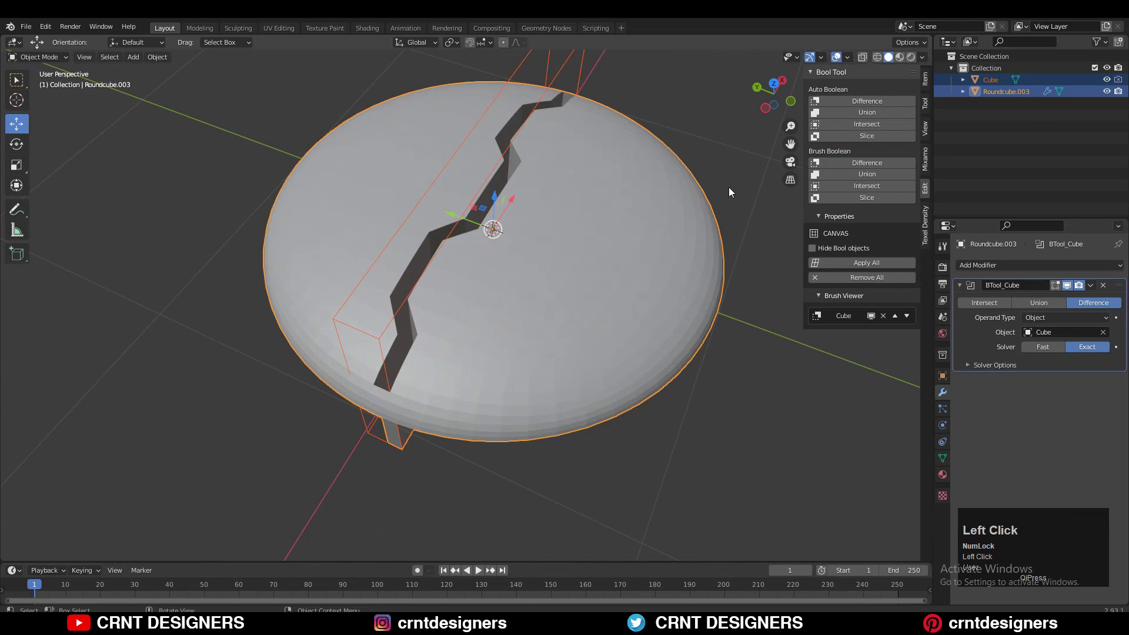
pyautogui.moveTo(729, 188)
pyautogui.mouseDown(button='middle')
pyautogui.moveTo(668, 249)
pyautogui.moveTo(643, 125)
pyautogui.moveTo(608, 254)
pyautogui.moveTo(644, 242)
pyautogui.mouseUp(button='middle')
# Step: Duplicate the zigzag cutter in place and hide the duplicate
pyautogui.click(650, 242)
pyautogui.click(1089, 287)
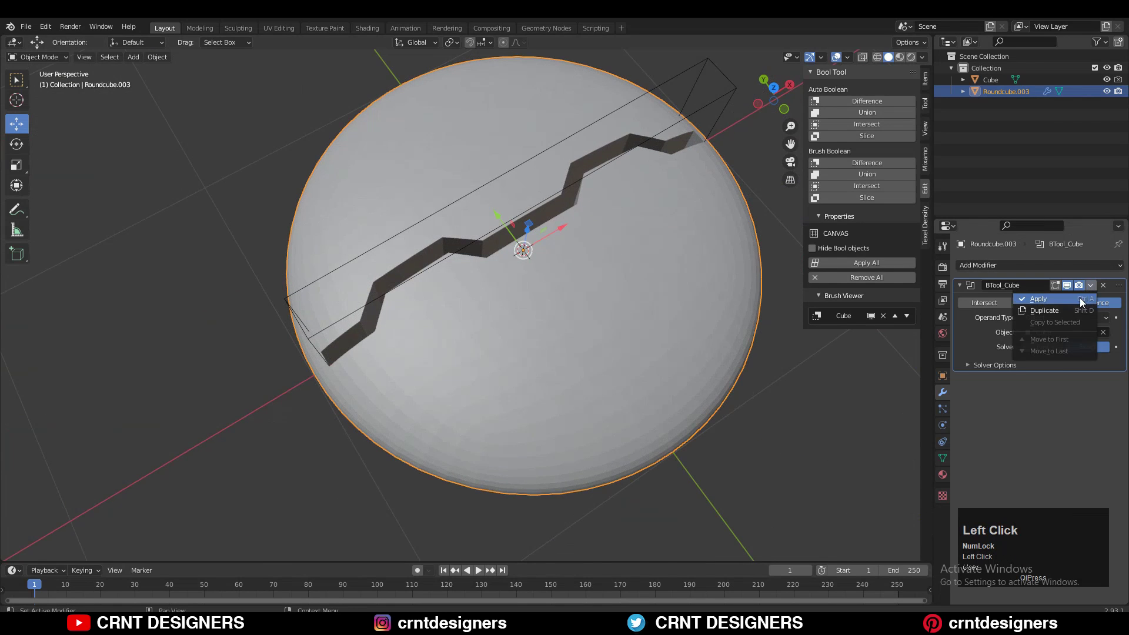
pyautogui.click(666, 76)
pyautogui.keyDown('shift'); pyautogui.moveTo(624, 193); pyautogui.dragTo(570, 241, button='middle'); pyautogui.keyUp('shift')
pyautogui.hotkey('shift', 'd')
pyautogui.rightClick(595, 214)
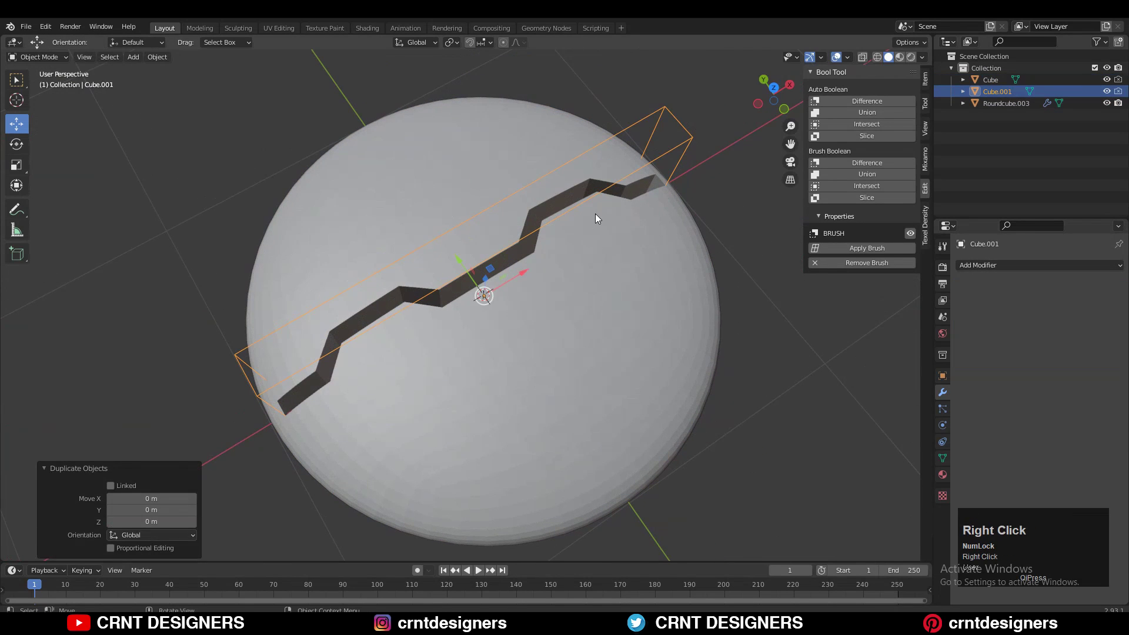
pyautogui.press('h')
# Step: Apply the Boolean modifier on the dome and delete the faces inside the zigzag cut
pyautogui.click(599, 238)
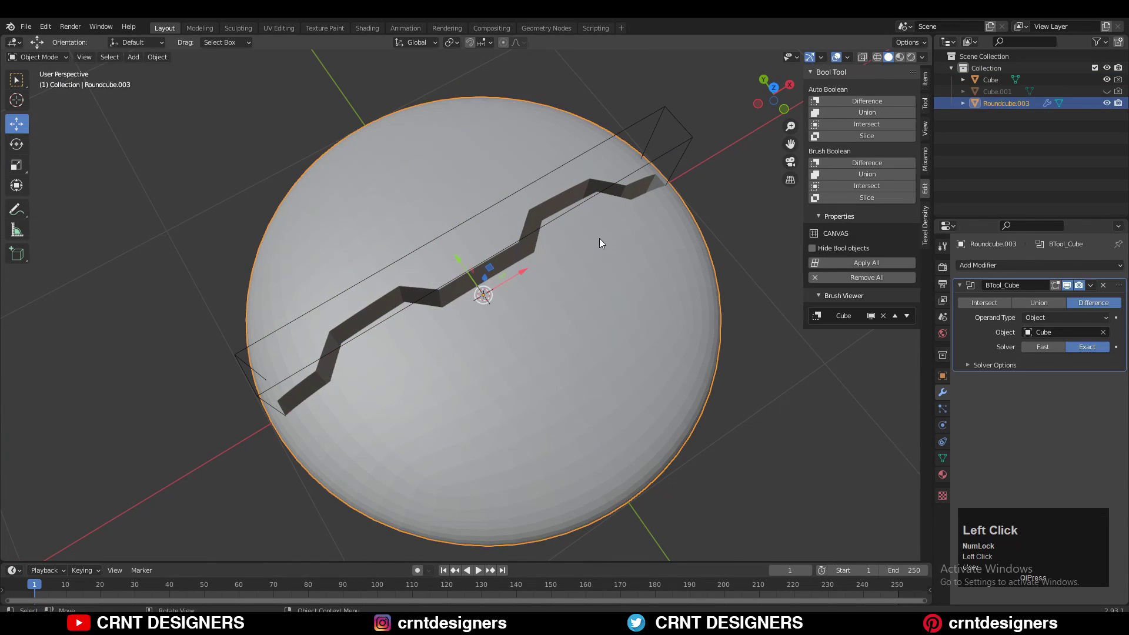
pyautogui.click(1090, 286)
pyautogui.click(1032, 299)
pyautogui.press('Tab')
pyautogui.moveTo(746, 220); pyautogui.dragTo(690, 292, button='middle')
pyautogui.press('x')
pyautogui.click(612, 335)
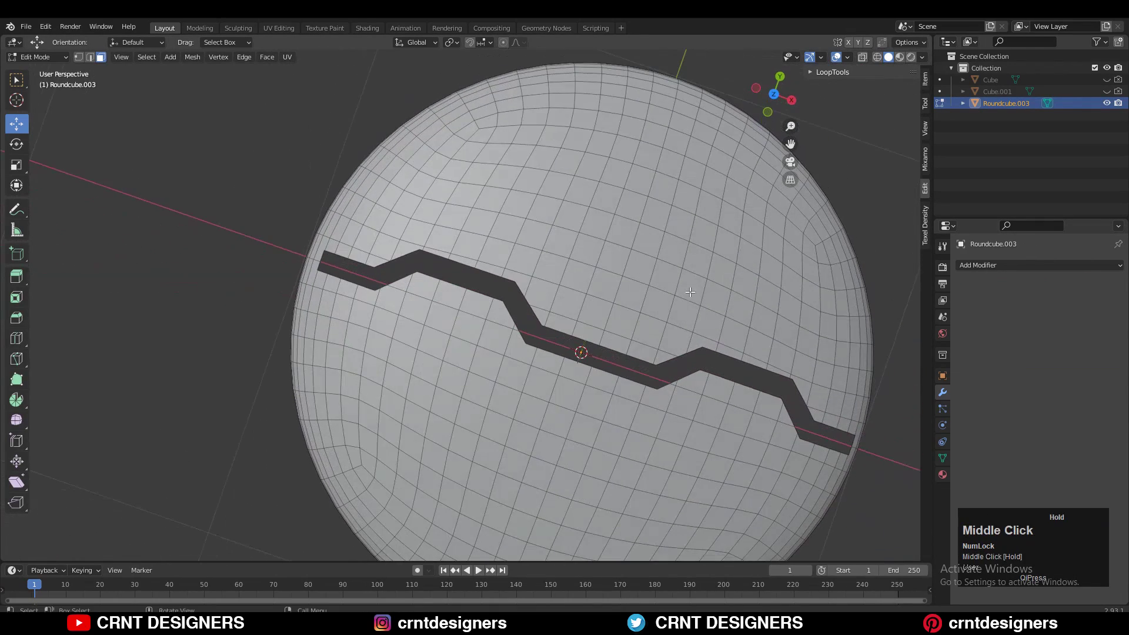
pyautogui.press('Tab')
# Step: Merge two neighbouring vertices on the upper edge of the cut near its centre in top view
pyautogui.click(774, 94)
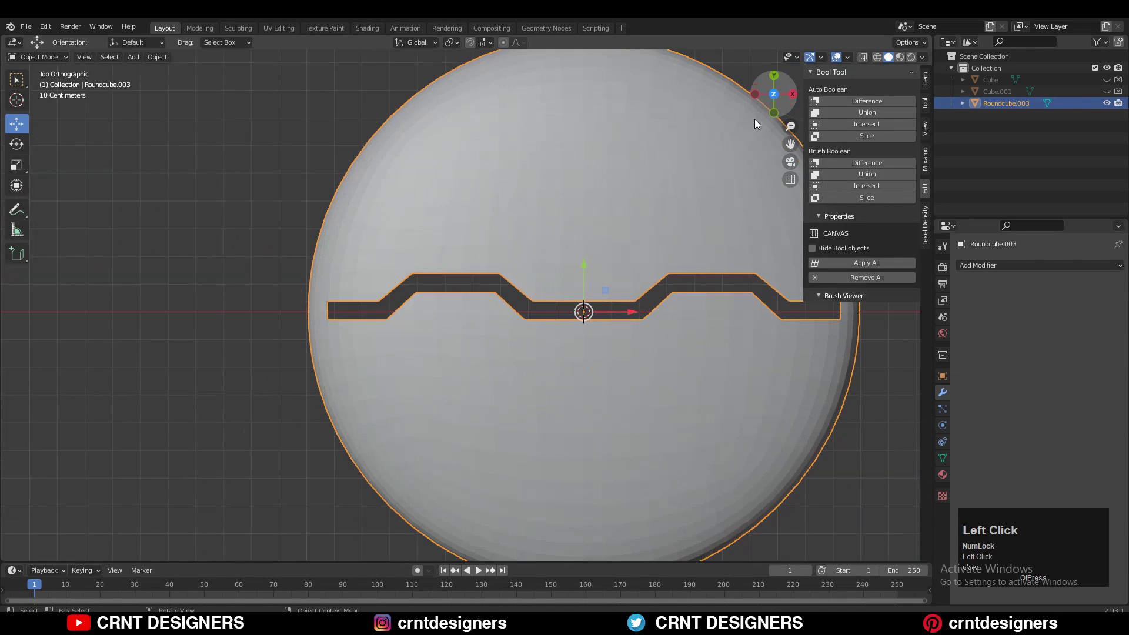
pyautogui.press('Tab')
pyautogui.press('1')
pyautogui.press('w')
pyautogui.scroll(6, 512, 317)
pyautogui.click(585, 266)
pyautogui.keyDown('shift'); pyautogui.click(577, 266); pyautogui.keyUp('shift')
pyautogui.keyDown('shift'); pyautogui.moveTo(595, 254); pyautogui.dragTo(524, 324, button='middle'); pyautogui.keyUp('shift')
pyautogui.press('m')
pyautogui.click(505, 269)
# Step: Merge the stray vertices into the corners of the cut's lower edge near the centre
pyautogui.click(493, 340)
pyautogui.keyDown('shift'); pyautogui.click(463, 340); pyautogui.keyUp('shift')
pyautogui.press('m')
pyautogui.click(482, 285)
pyautogui.click(462, 340)
pyautogui.press('m')
# Step: Slide vertices along their edges on the upper border of the left raised section
pyautogui.keyDown('shift'); pyautogui.moveTo(335, 281); pyautogui.dragTo(717, 234, button='middle'); pyautogui.keyUp('shift')
pyautogui.click(356, 277)
pyautogui.press('g')
pyautogui.press('g')
pyautogui.click(429, 271)
pyautogui.press('g')
pyautogui.press('g')
pyautogui.click(503, 266)
# Step: Merge the closely spaced vertices along the left raised section's slanted and lower borders
pyautogui.moveTo(436, 258); pyautogui.dragTo(422, 272)
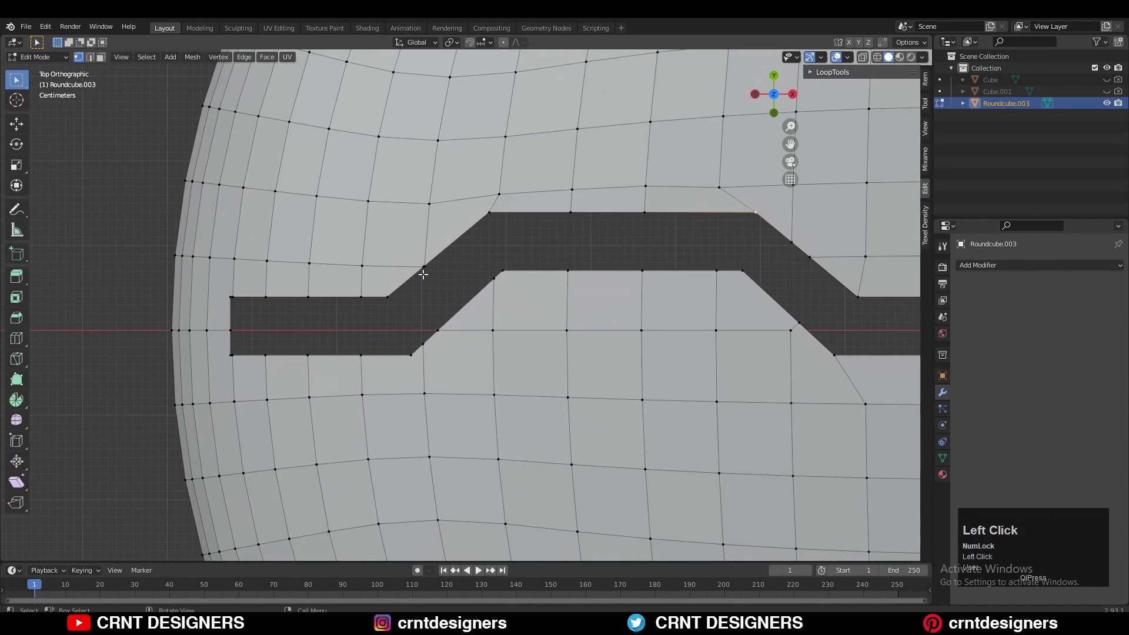
pyautogui.press('m')
pyautogui.click(406, 208)
pyautogui.keyDown('shift'); pyautogui.moveTo(412, 224); pyautogui.dragTo(286, 245, button='middle'); pyautogui.keyUp('shift')
pyautogui.press('m')
pyautogui.click(653, 277)
# Step: Merge the doubled vertices at the cut's left end and its lower inner corner
pyautogui.keyDown('shift'); pyautogui.moveTo(510, 283); pyautogui.dragTo(701, 213, button='middle'); pyautogui.keyUp('shift')
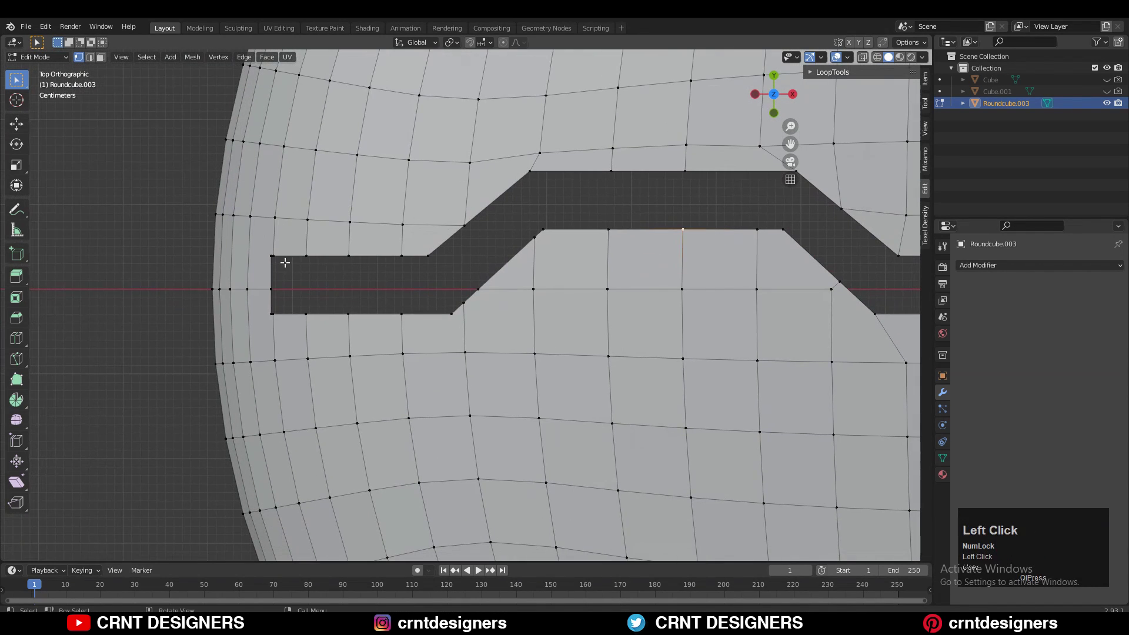
pyautogui.press('m')
pyautogui.click(283, 313)
pyautogui.keyDown('shift'); pyautogui.moveTo(340, 290); pyautogui.dragTo(306, 316, button='middle'); pyautogui.keyUp('shift')
pyautogui.click(419, 337)
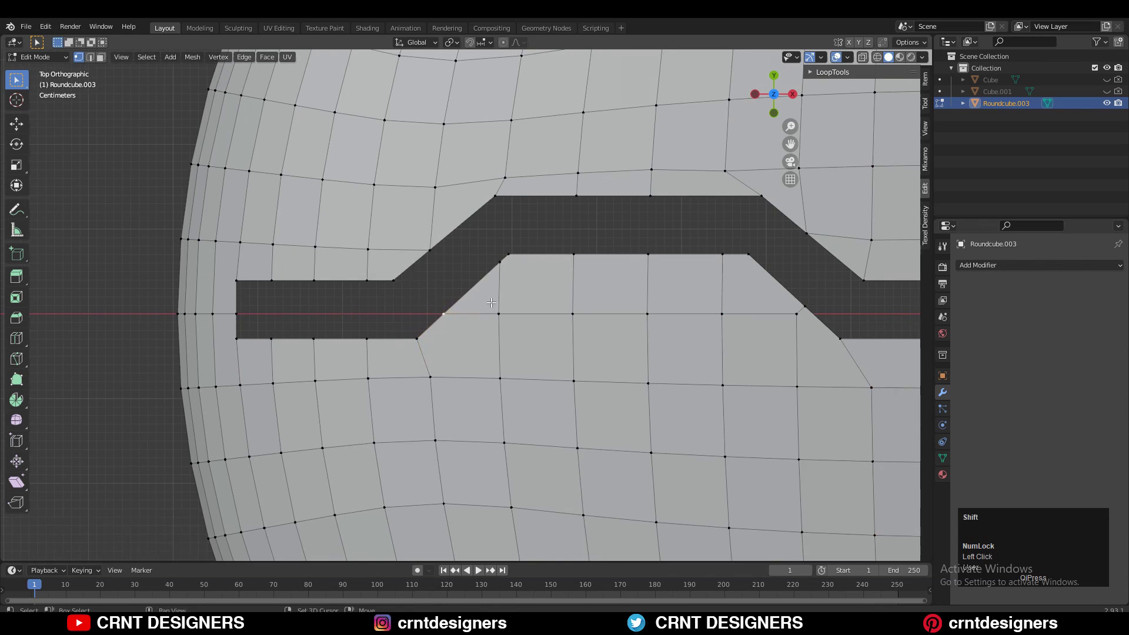
# Step: Merge the stray vertex beside the left raised section's lower inner corner into that corner
pyautogui.press('m')
pyautogui.click(431, 252)
pyautogui.keyDown('shift'); pyautogui.moveTo(431, 259); pyautogui.dragTo(411, 305, button='middle'); pyautogui.keyUp('shift')
pyautogui.click(491, 290)
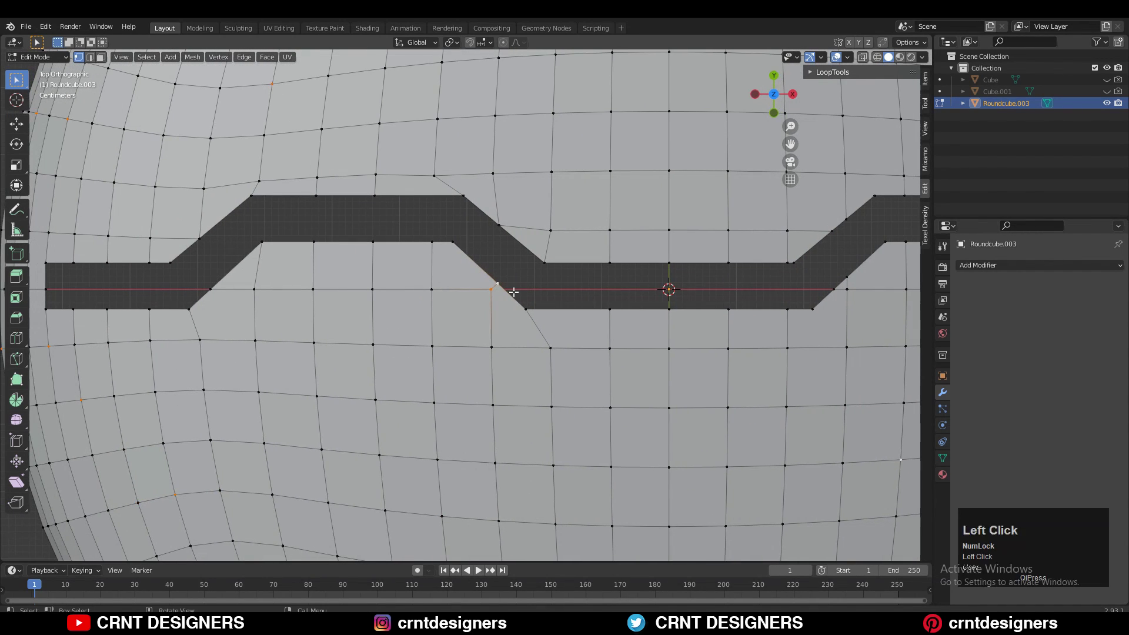
pyautogui.keyDown('shift'); pyautogui.moveTo(514, 292); pyautogui.dragTo(519, 292, button='middle'); pyautogui.keyUp('shift')
pyautogui.click(205, 339)
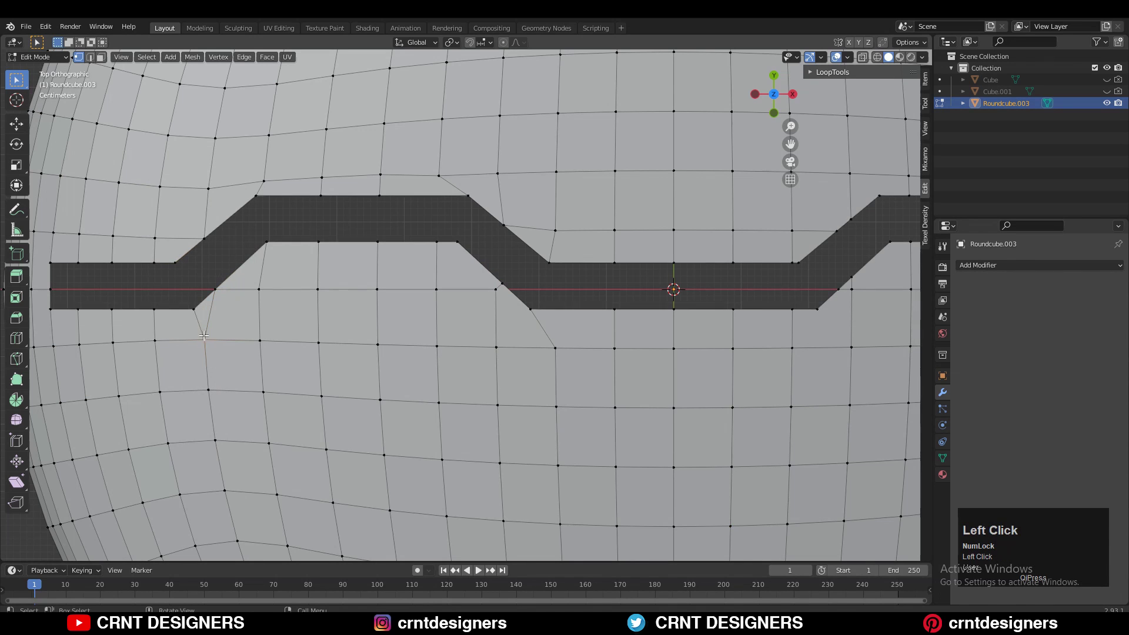
# Step: Connect the inner vertex under the left raised section to the cut's lower-left bend and dissolve the old edge beside it
pyautogui.click(260, 291)
pyautogui.click(495, 290)
pyautogui.keyDown('shift'); pyautogui.click(503, 282); pyautogui.keyUp('shift')
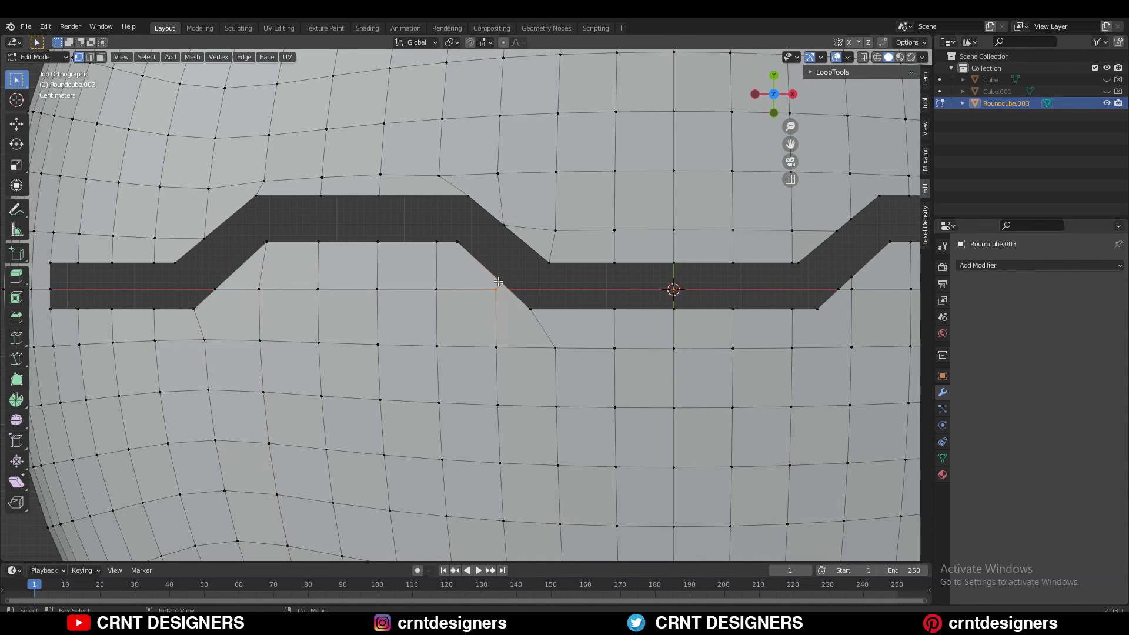
pyautogui.press('3')
pyautogui.keyDown('alt'); pyautogui.click(466, 292); pyautogui.keyUp('alt')
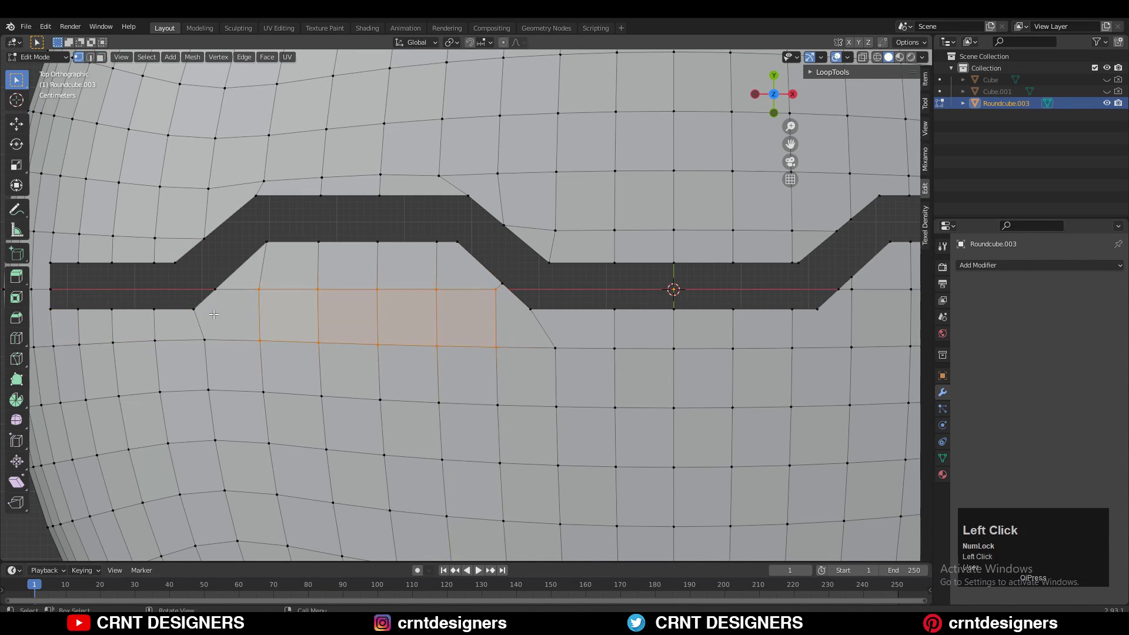
pyautogui.keyDown('shift'); pyautogui.click(258, 292); pyautogui.keyUp('shift')
pyautogui.press('j')
pyautogui.press('2')
pyautogui.click(237, 290)
pyautogui.hotkey('ctrl', 'x')
# Step: Merge the doubled vertices on the right slanted lower border of the left raised section
pyautogui.press('1')
pyautogui.click(496, 290)
pyautogui.keyDown('shift'); pyautogui.click(504, 280); pyautogui.keyUp('shift')
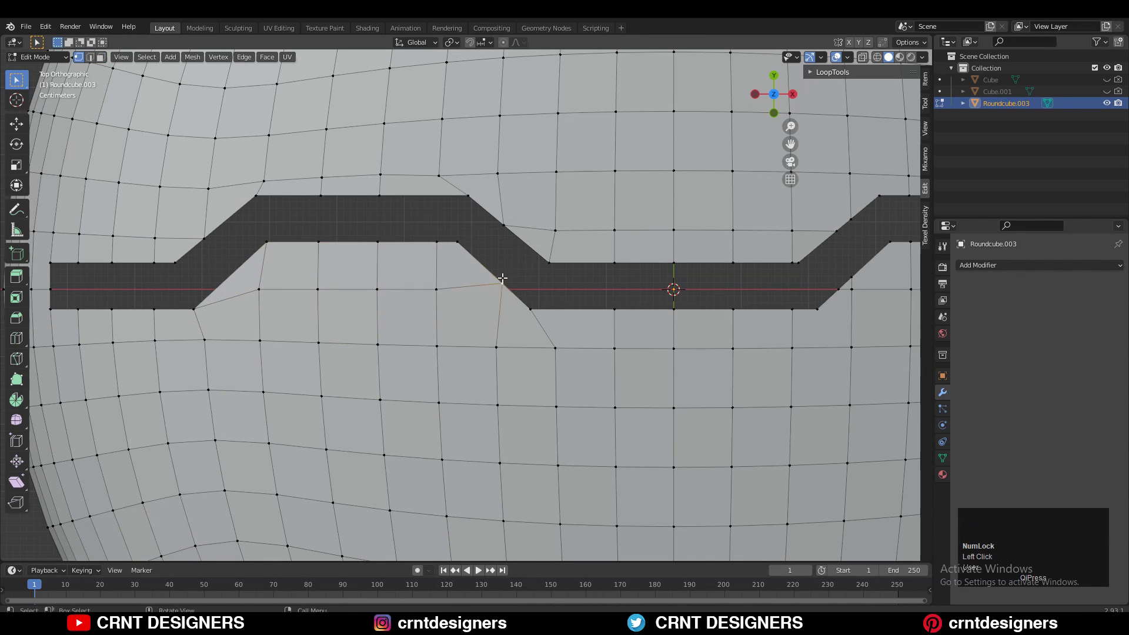
pyautogui.keyDown('shift'); pyautogui.click(531, 303); pyautogui.keyUp('shift')
pyautogui.press('m')
pyautogui.click(530, 293)
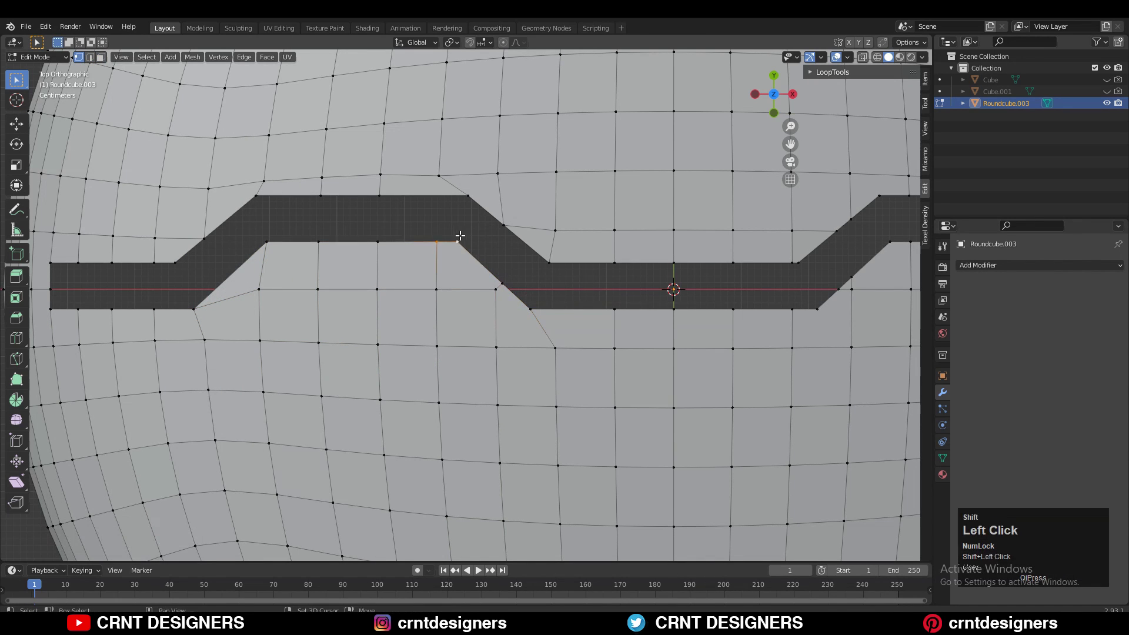
pyautogui.hotkey('ctrl', 'z')
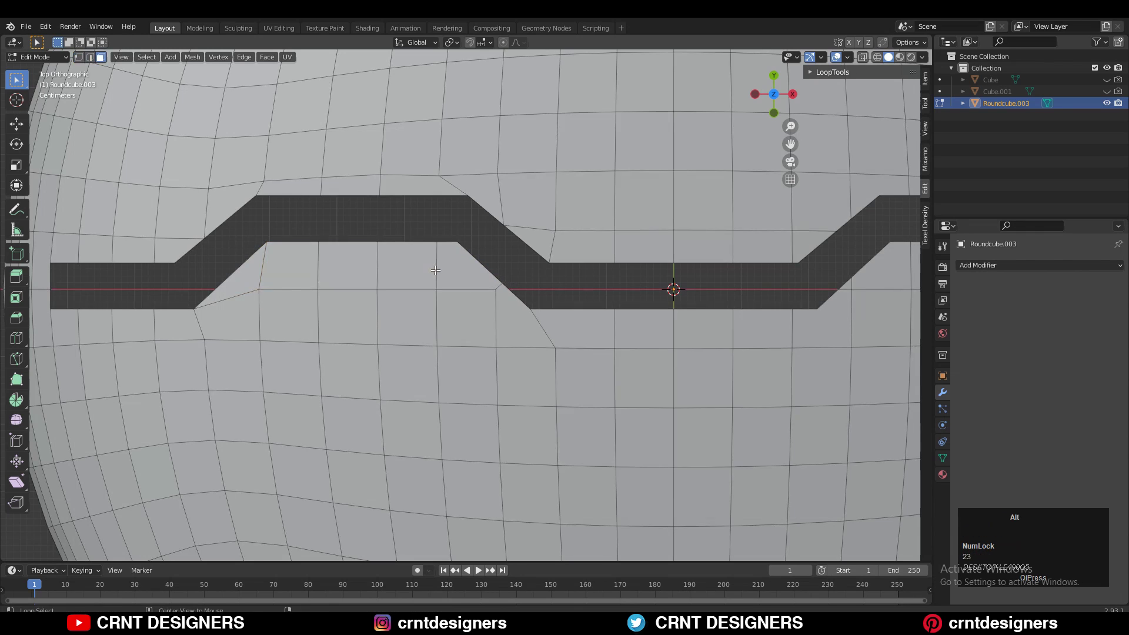
# Step: Add a loop cut below the cut's lower centre edge and connect its left end to the inner vertex beside the slanted border
pyautogui.keyDown('shift'); pyautogui.moveTo(203, 254); pyautogui.dragTo(245, 229, button='middle'); pyautogui.keyUp('shift')
pyautogui.press('1')
pyautogui.keyDown('shift'); pyautogui.moveTo(635, 277); pyautogui.dragTo(539, 249, button='middle'); pyautogui.keyUp('shift')
pyautogui.hotkey('ctrl', 'r')
pyautogui.click(491, 278)
pyautogui.click(488, 276)
pyautogui.rightClick(470, 229)
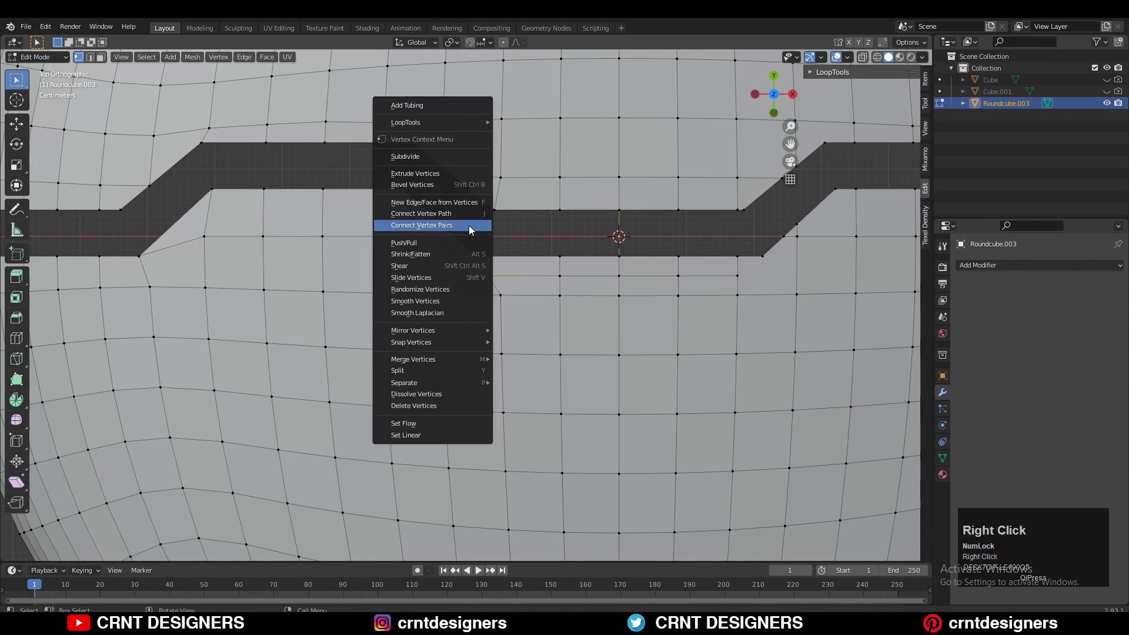
pyautogui.click(469, 226)
pyautogui.press('3')
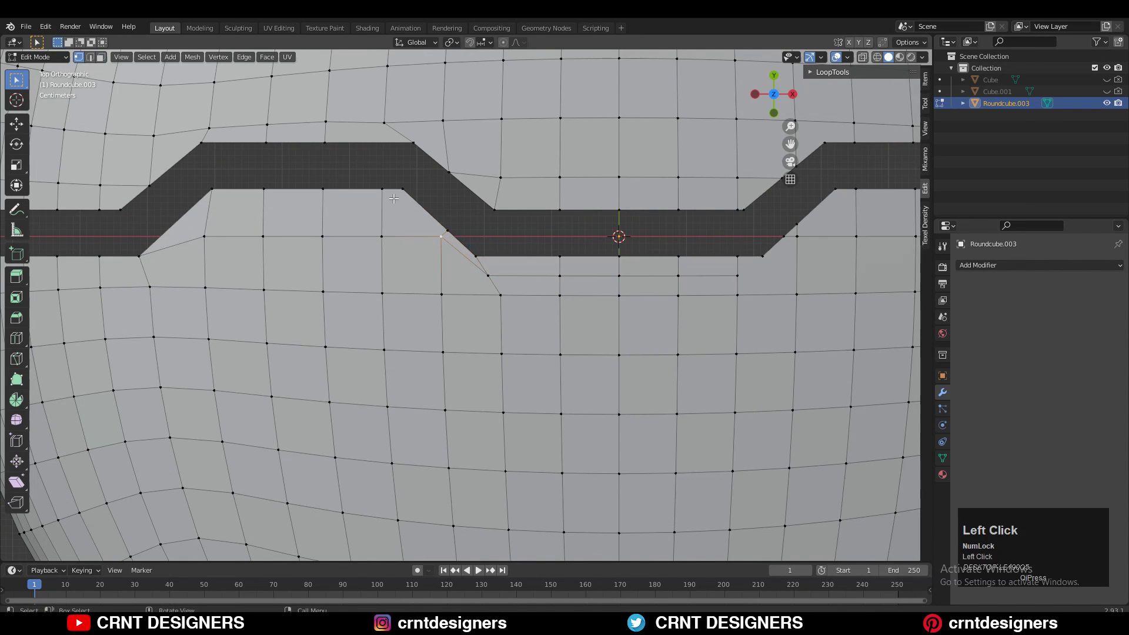
# Step: Merge the right slanted lower border's middle vertex into the corner above it and slide the neighbouring inner vertex along its edge
pyautogui.hotkey('ctrl', 'z')
pyautogui.keyDown('shift'); pyautogui.click(407, 190); pyautogui.keyUp('shift')
pyautogui.press('m')
pyautogui.click(430, 198)
pyautogui.click(445, 233)
pyautogui.press('g')
pyautogui.press('g')
pyautogui.click(431, 234)
pyautogui.keyDown('alt'); pyautogui.click(450, 185); pyautogui.keyUp('alt')
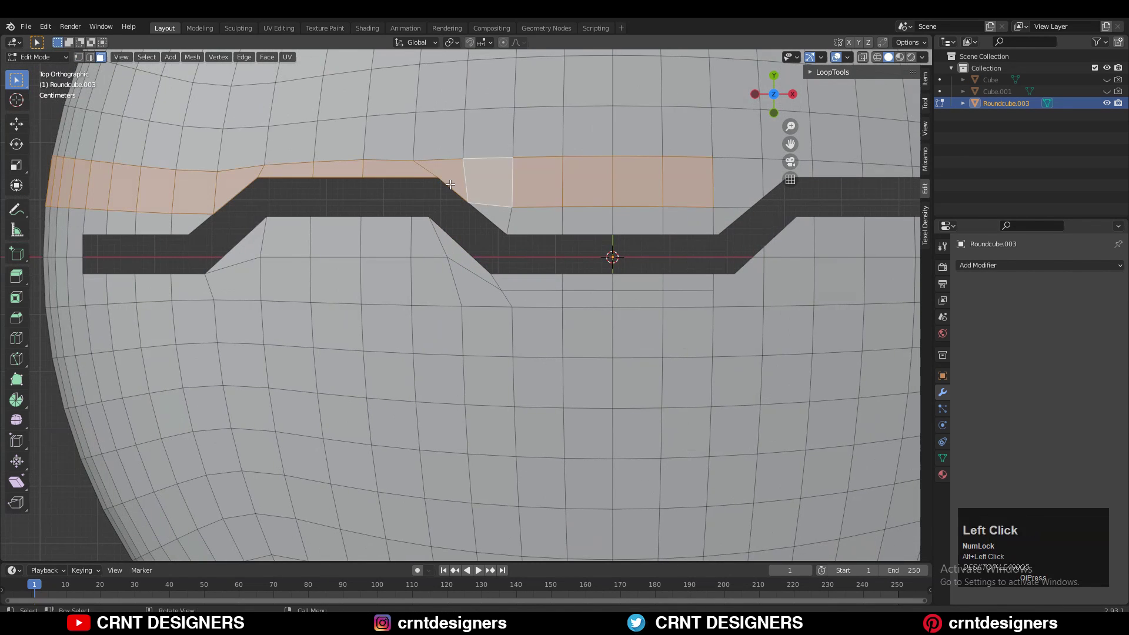
pyautogui.hotkey('alt', 'a')
# Step: Slide the vertex at the left corner of the cut's lower centre edge along its edge
pyautogui.keyDown('ctrl'); pyautogui.moveTo(475, 300); pyautogui.dragTo(500, 282, button='middle'); pyautogui.keyUp('ctrl')
pyautogui.press('1')
pyautogui.click(621, 259)
pyautogui.press('g')
pyautogui.press('g')
pyautogui.click(614, 240)
pyautogui.keyDown('ctrl'); pyautogui.moveTo(609, 250); pyautogui.dragTo(589, 294, button='middle'); pyautogui.keyUp('ctrl')
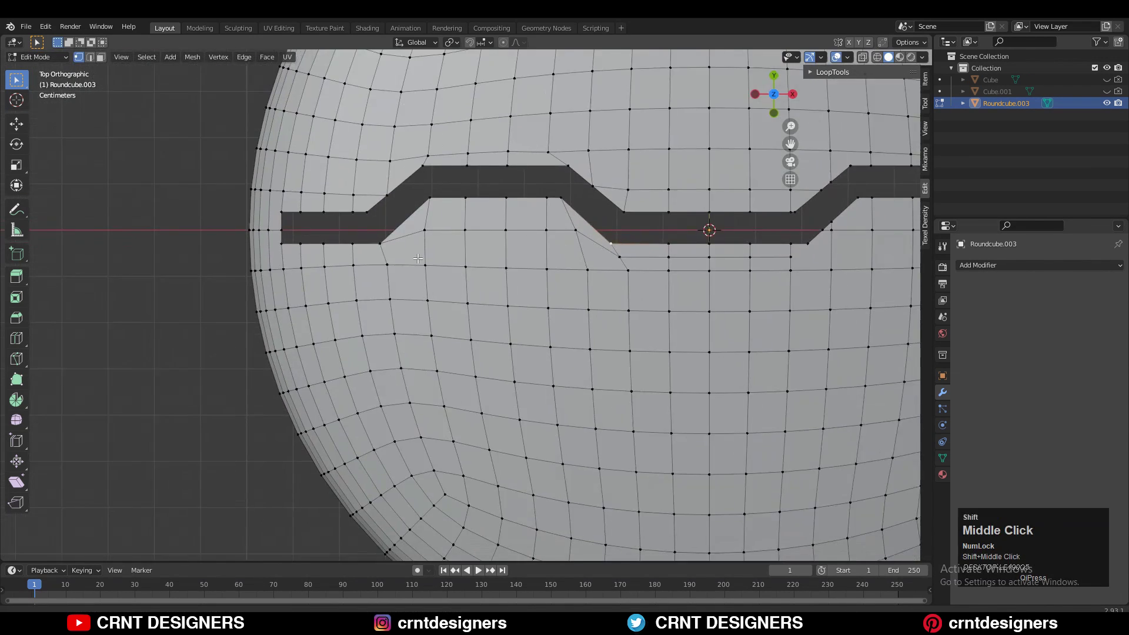
# Step: Add edges beside the cut's left end that join its corners to the surrounding mesh
pyautogui.keyDown('shift'); pyautogui.moveTo(247, 230); pyautogui.dragTo(373, 272, button='middle'); pyautogui.keyUp('shift')
pyautogui.hotkey('ctrl', 'r')
pyautogui.click(373, 273)
pyautogui.rightClick(347, 194)
pyautogui.click(339, 588)
pyautogui.hotkey('alt', 'a')
pyautogui.rightClick(377, 174)
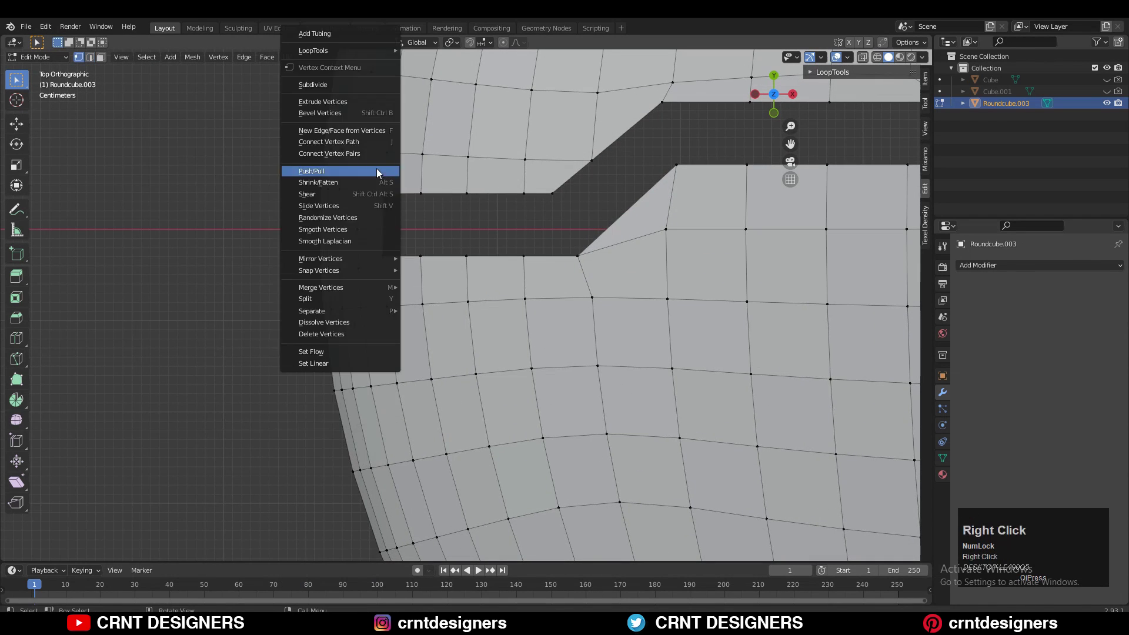
pyautogui.click(374, 145)
pyautogui.click(386, 230)
# Step: Try to slide the vertex near the left raised section's upper-right corner along the edge row above the cut
pyautogui.keyDown('shift'); pyautogui.moveTo(463, 226); pyautogui.dragTo(327, 273, button='middle'); pyautogui.keyUp('shift')
pyautogui.rightClick(393, 314)
pyautogui.keyDown('shift'); pyautogui.moveTo(763, 155); pyautogui.dragTo(684, 235, button='middle'); pyautogui.keyUp('shift')
pyautogui.click(461, 206)
pyautogui.press('g')
pyautogui.press('g')
pyautogui.click(763, 189)
pyautogui.keyDown('shift'); pyautogui.moveTo(788, 218); pyautogui.dragTo(487, 215, button='middle'); pyautogui.keyUp('shift')
pyautogui.click(547, 269)
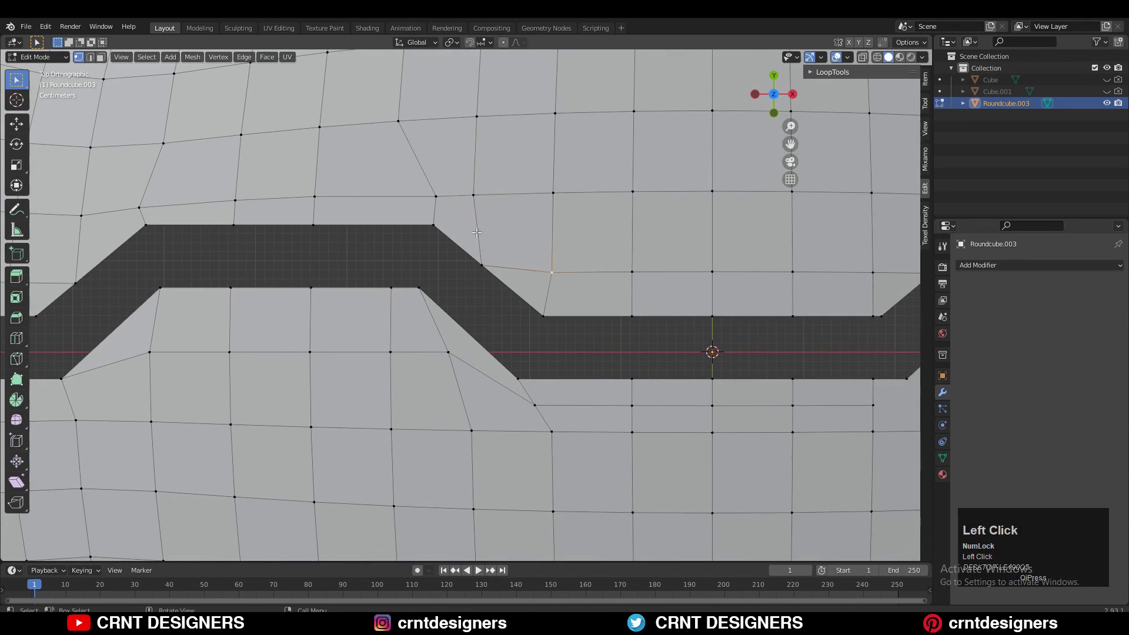
pyautogui.keyDown('shift'); pyautogui.moveTo(169, 221); pyautogui.dragTo(281, 224, button='middle'); pyautogui.keyUp('shift')
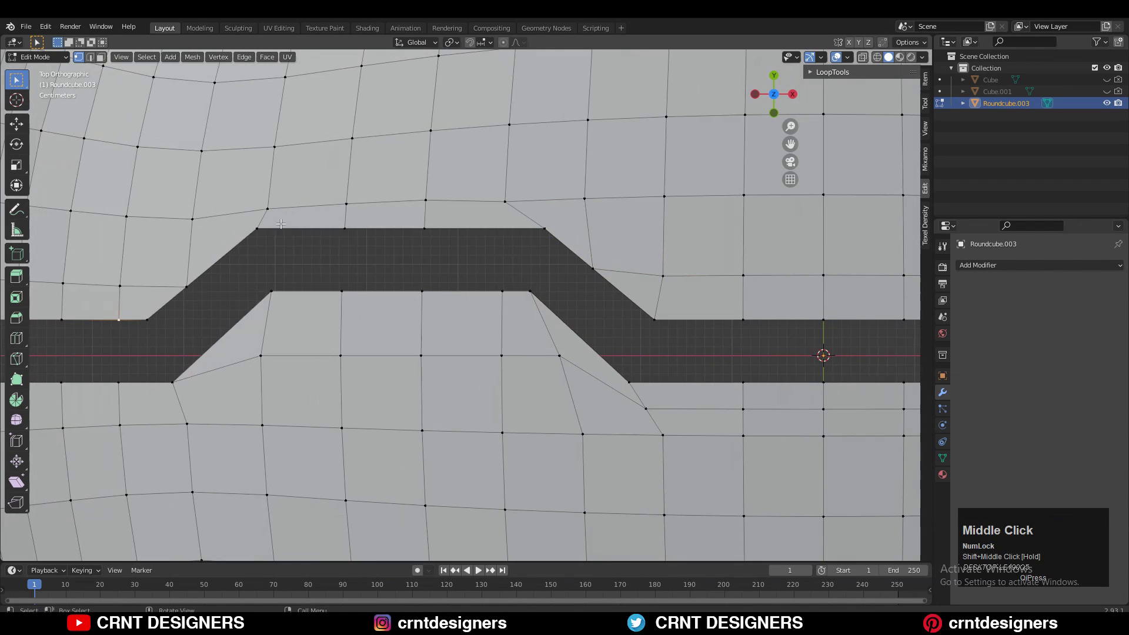
# Step: Try to dissolve the diagonal edge at the left raised section's upper-right corner
pyautogui.click(507, 228)
pyautogui.press('Return')
pyautogui.press('w')
pyautogui.press('2')
pyautogui.press('1')
pyautogui.press('2')
pyautogui.click(526, 216)
pyautogui.hotkey('ctrl', 'x')
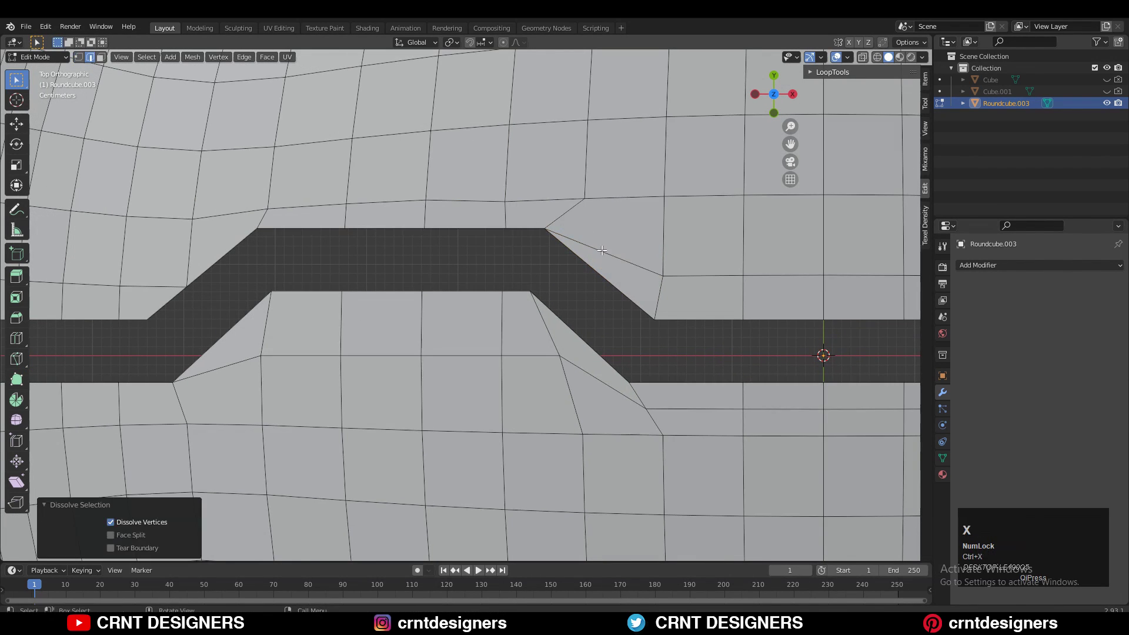
pyautogui.keyDown('shift'); pyautogui.moveTo(602, 250); pyautogui.dragTo(561, 253, button='middle'); pyautogui.keyUp('shift')
pyautogui.click(612, 271)
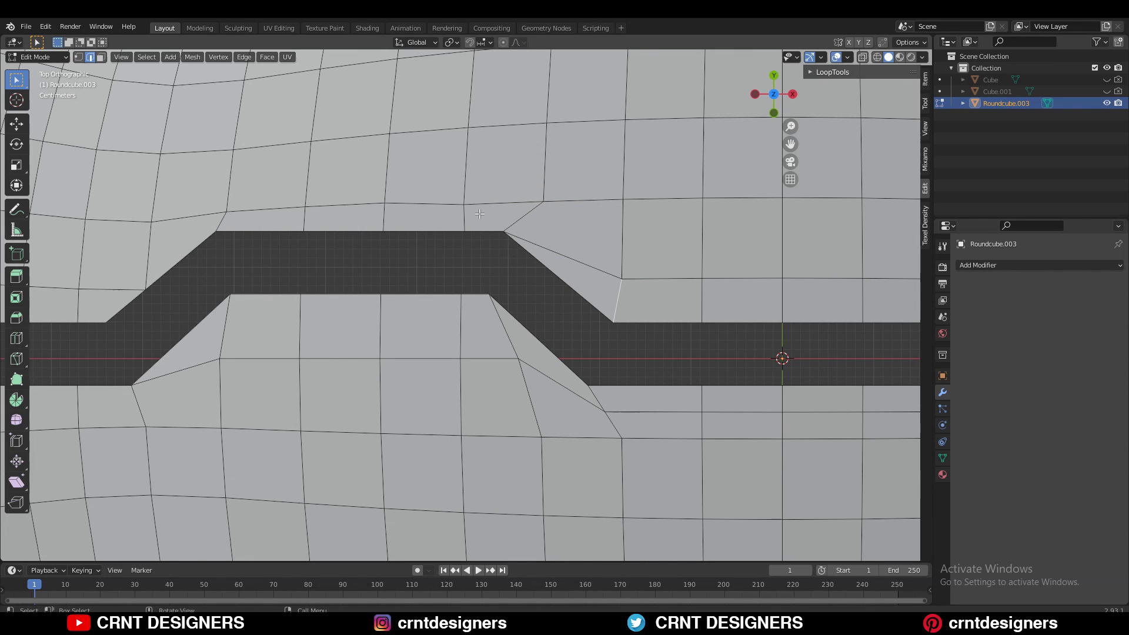
pyautogui.hotkey('ctrl', 'z')
pyautogui.hotkey('ctrl', 'z')
pyautogui.hotkey('ctrl', 'z')
pyautogui.hotkey('ctrl', 'z')
pyautogui.hotkey('ctrl', 'z')
pyautogui.hotkey('ctrl', 'z')
# Step: Connect the vertex above the raised section's upper-right corner diagonally to the row over the centre section and dissolve the old edge
pyautogui.keyDown('shift'); pyautogui.moveTo(494, 227); pyautogui.dragTo(440, 299, button='middle'); pyautogui.keyUp('shift')
pyautogui.scroll(1, 188, 326)
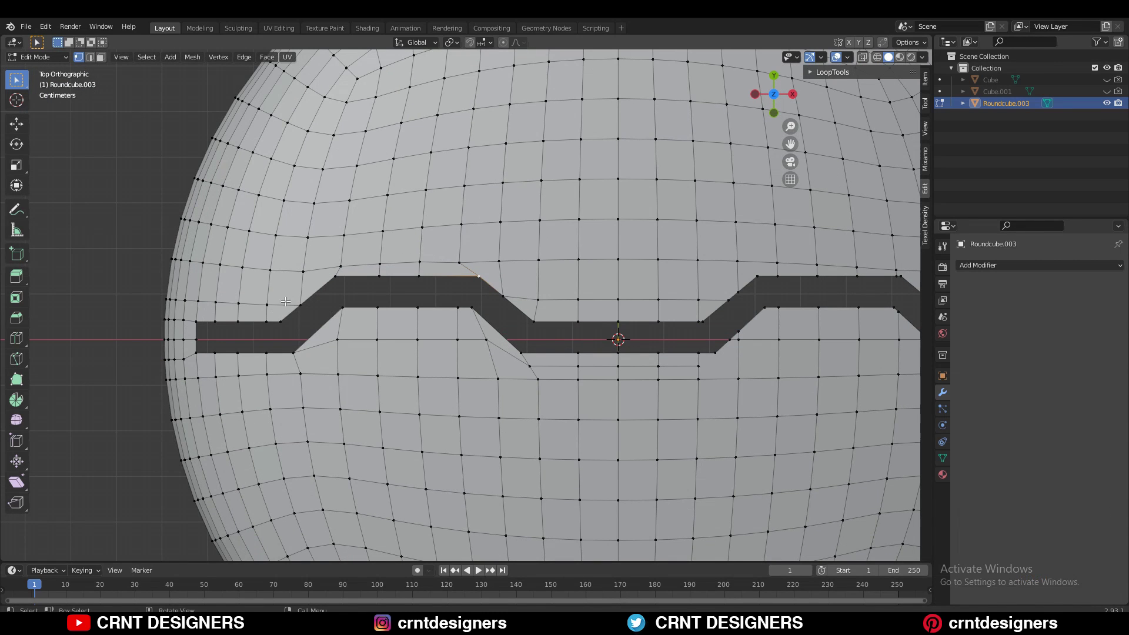
pyautogui.press('3')
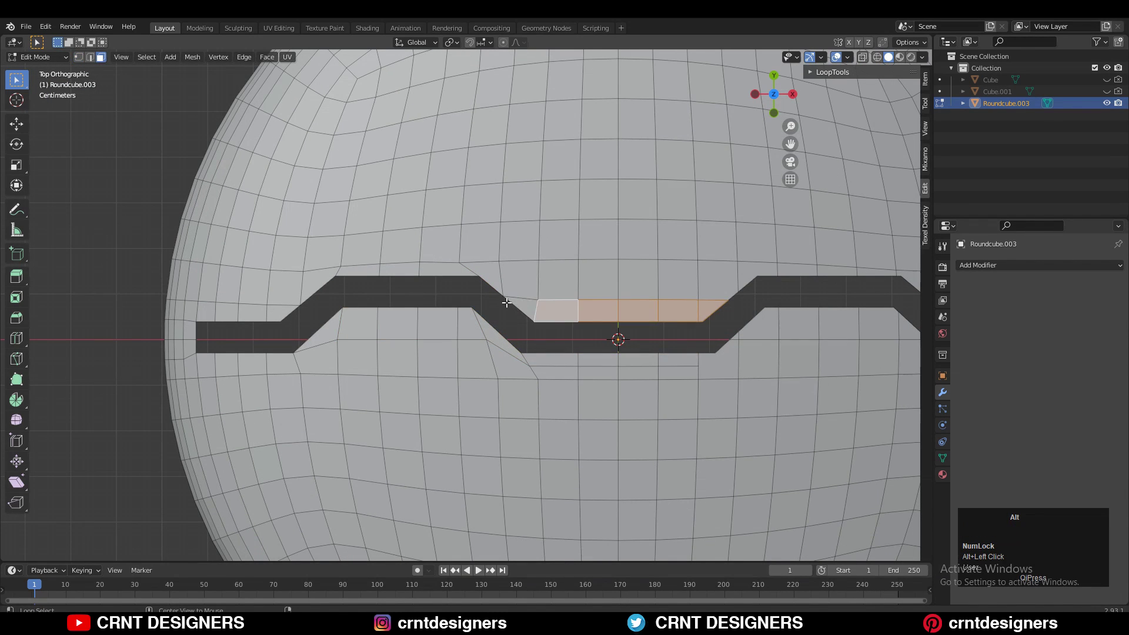
pyautogui.click(537, 299)
pyautogui.keyDown('ctrl'); pyautogui.moveTo(534, 290); pyautogui.dragTo(507, 253, button='middle'); pyautogui.keyUp('ctrl')
pyautogui.keyDown('shift'); pyautogui.moveTo(507, 253); pyautogui.dragTo(465, 341, button='middle'); pyautogui.keyUp('shift')
pyautogui.keyDown('shift'); pyautogui.click(470, 278); pyautogui.keyUp('shift')
pyautogui.press('j')
pyautogui.click(503, 306)
pyautogui.hotkey('ctrl', 'x')
# Step: Knife a short vertical edge down to the cut's upper border near the raised section's right corner and dissolve the diagonal beside it
pyautogui.click(16, 359)
pyautogui.click(445, 294)
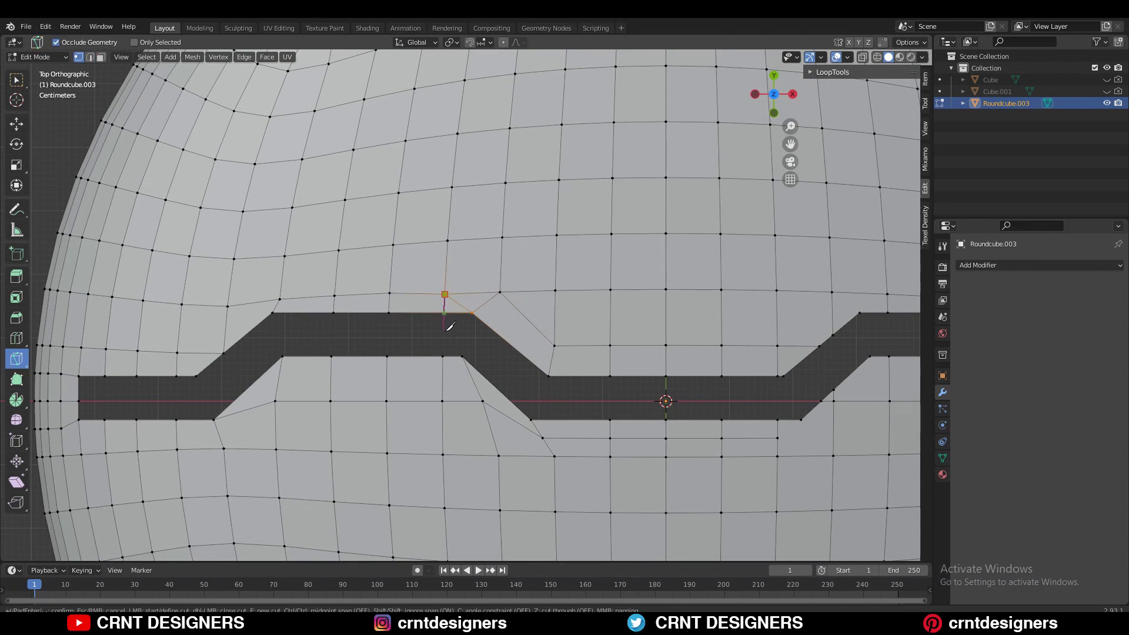
pyautogui.click(445, 331)
pyautogui.press('Return')
pyautogui.click(459, 305)
pyautogui.hotkey('ctrl', 'x')
# Step: Check the face loops around the cut and dissolve the extra edge loop below its lower centre section
pyautogui.press('3')
pyautogui.keyDown('alt'); pyautogui.click(468, 301); pyautogui.keyUp('alt')
pyautogui.keyDown('alt'); pyautogui.click(290, 324); pyautogui.keyUp('alt')
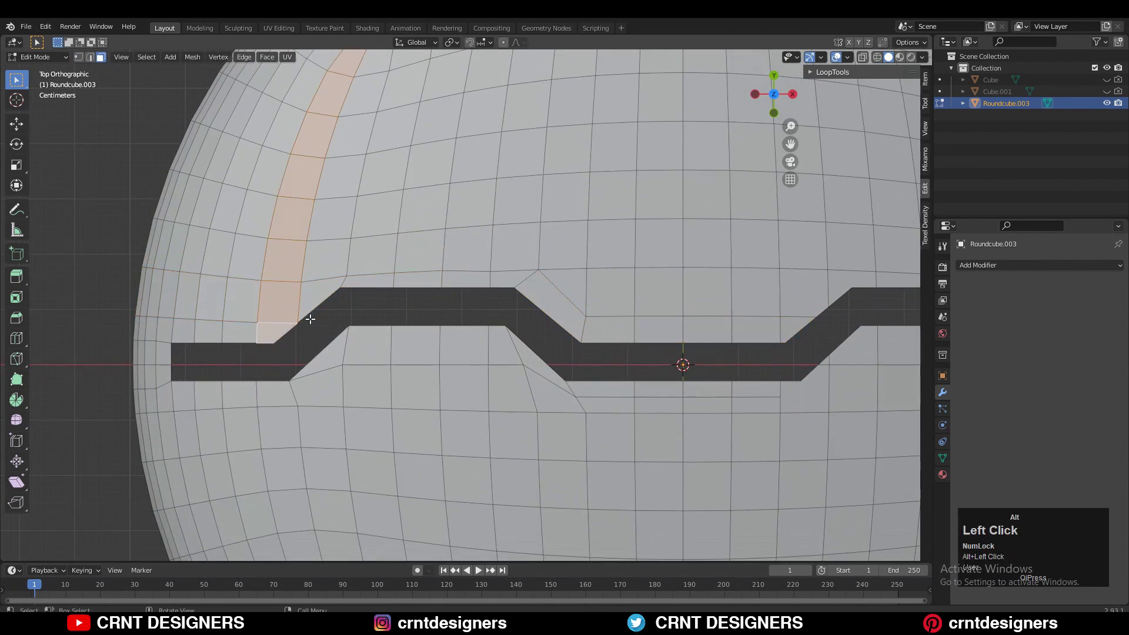
pyautogui.keyDown('ctrl'); pyautogui.moveTo(310, 319); pyautogui.dragTo(484, 285, button='middle'); pyautogui.keyUp('ctrl')
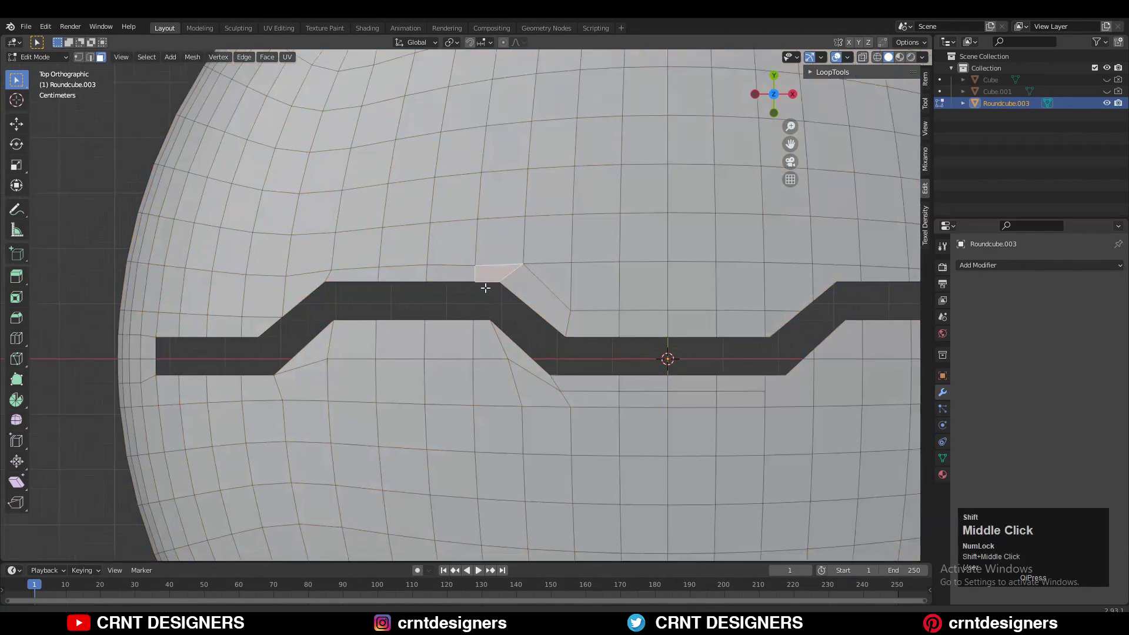
pyautogui.keyDown('alt'); pyautogui.click(465, 302); pyautogui.keyUp('alt')
pyautogui.press('1')
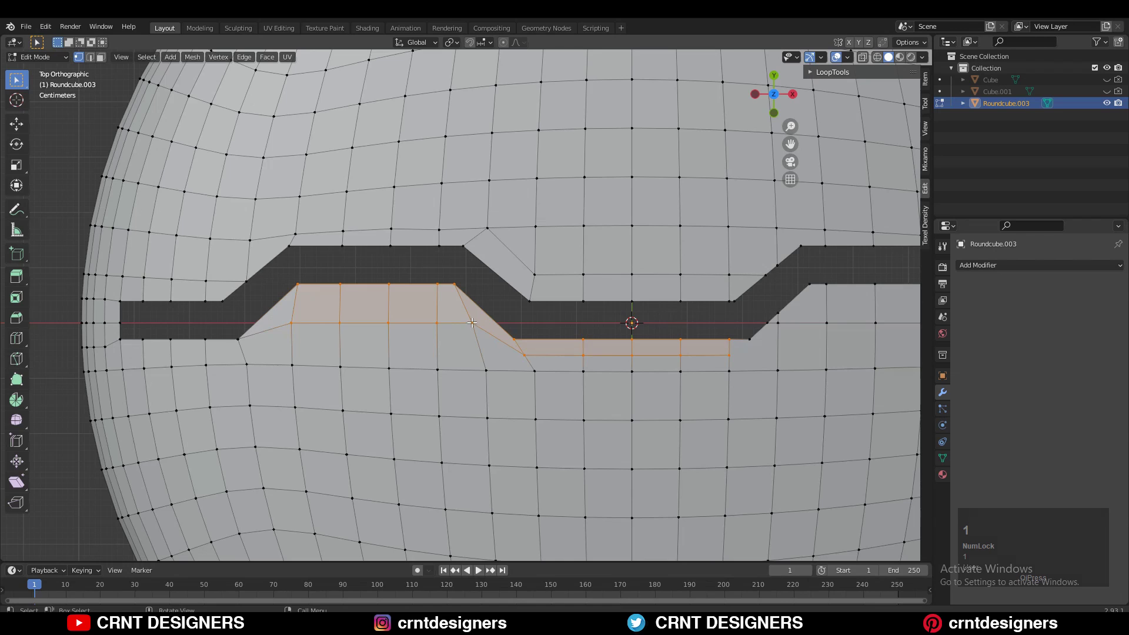
pyautogui.press('3')
pyautogui.keyDown('alt'); pyautogui.click(453, 294); pyautogui.keyUp('alt')
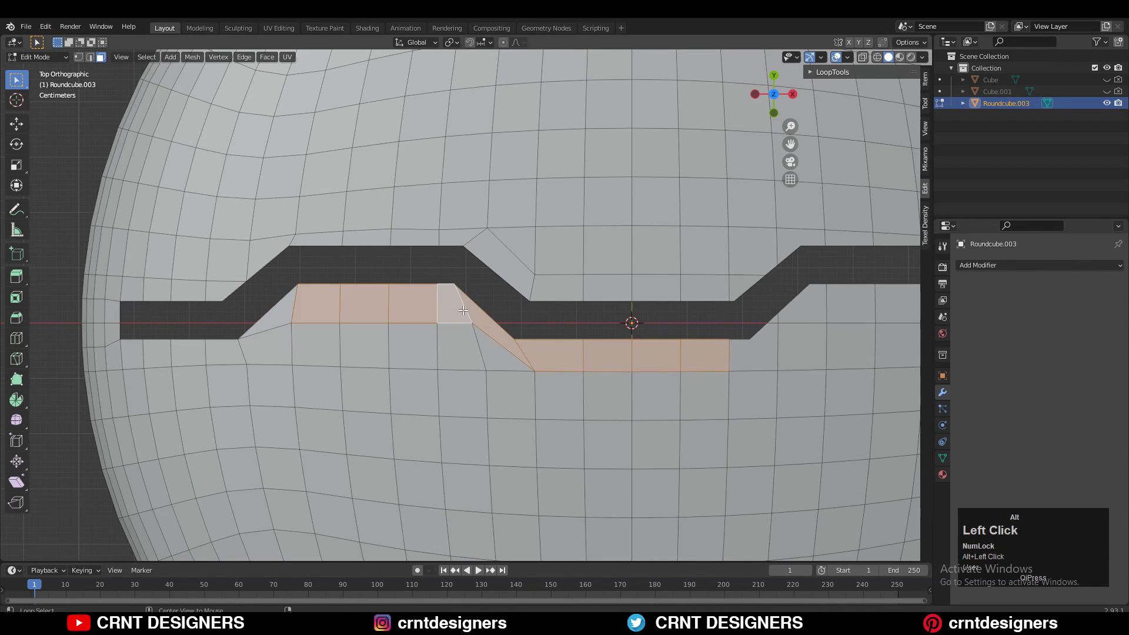
# Step: Reroute the inner edge at the cut's lower-left bend to the vertex just below the corner
pyautogui.keyDown('shift'); pyautogui.moveTo(354, 315); pyautogui.dragTo(396, 307, button='middle'); pyautogui.keyUp('shift')
pyautogui.press('3')
pyautogui.scroll(-1, 330, 300)
pyautogui.keyDown('alt'); pyautogui.click(359, 250); pyautogui.keyUp('alt')
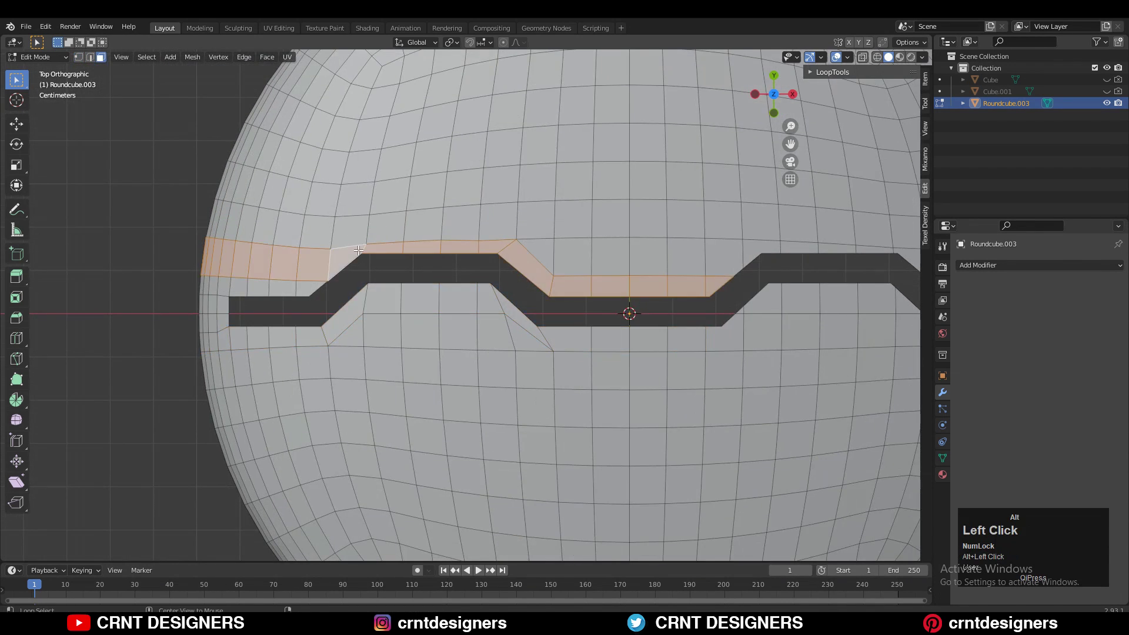
pyautogui.rightClick(357, 232)
pyautogui.keyDown('ctrl'); pyautogui.moveTo(353, 247); pyautogui.dragTo(353, 215, button='middle'); pyautogui.keyUp('ctrl')
pyautogui.keyDown('shift'); pyautogui.moveTo(347, 221); pyautogui.dragTo(354, 237, button='middle'); pyautogui.keyUp('shift')
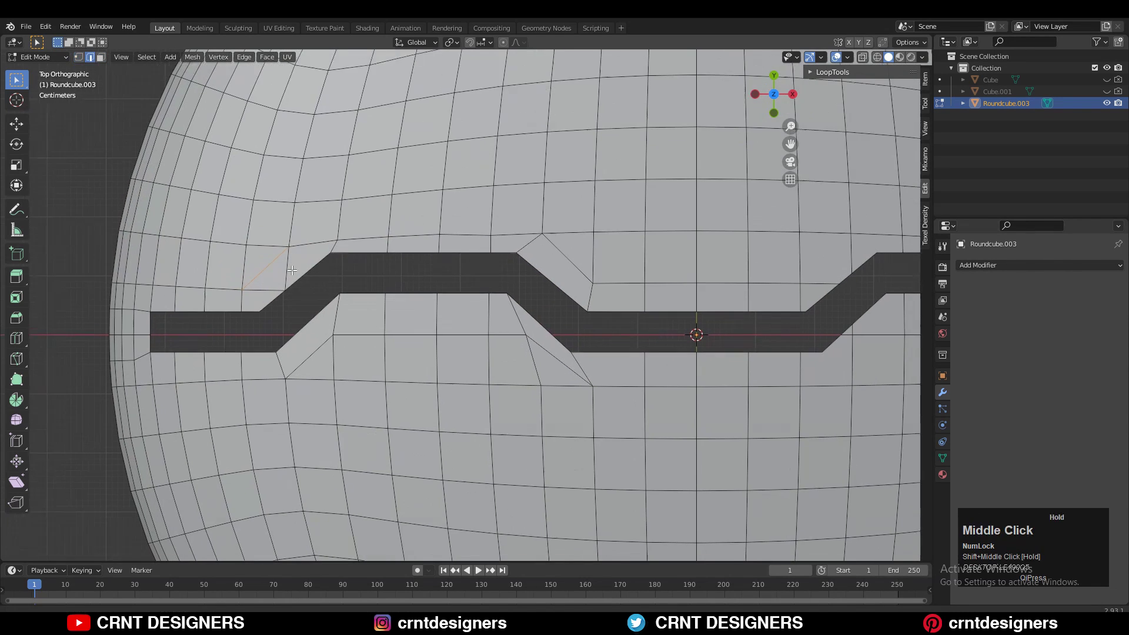
# Step: Slide the vertices of the edge row above the left raised section along their edges, aligning the first one over the corner
pyautogui.click(340, 245)
pyautogui.press('g')
pyautogui.press('g')
pyautogui.click(325, 242)
pyautogui.hotkey('ctrl', 'z')
pyautogui.press('g')
pyautogui.press('g')
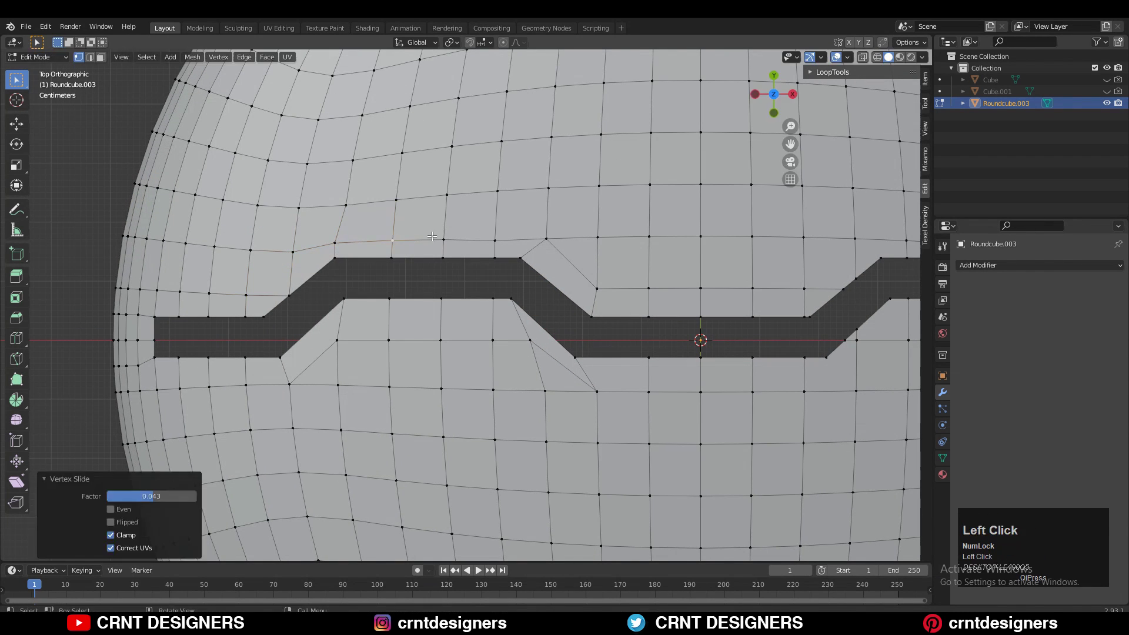
pyautogui.click(495, 240)
pyautogui.press('g')
pyautogui.press('g')
pyautogui.click(496, 228)
# Step: Connect the vertex above the raised section's upper-left corner diagonally down towards the cut's left bend and dissolve the old edge
pyautogui.keyDown('shift'); pyautogui.click(247, 295); pyautogui.keyUp('shift')
pyautogui.press('j')
pyautogui.press('2')
pyautogui.hotkey('ctrl', 'x')
pyautogui.press('1')
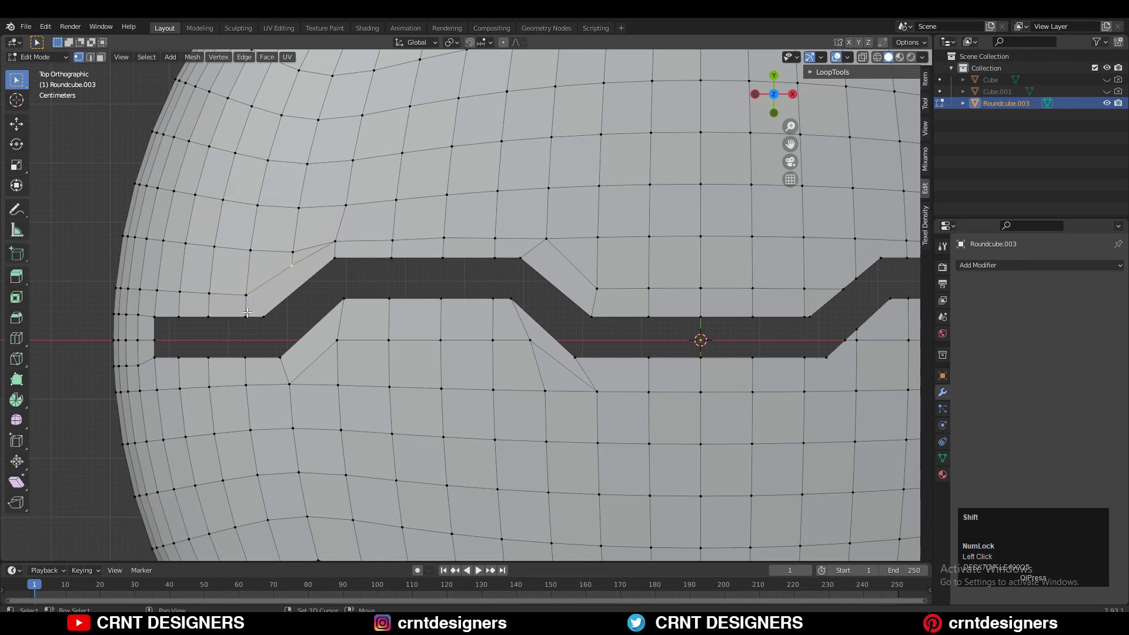
pyautogui.keyDown('shift'); pyautogui.click(264, 317); pyautogui.keyUp('shift')
pyautogui.press('j')
pyautogui.press('2')
pyautogui.press('1')
# Step: Move the middle vertex of the new diagonal down to just above the cut's upper-left bend
pyautogui.click(291, 266)
pyautogui.press('g')
pyautogui.press('g')
pyautogui.click(271, 276)
pyautogui.press('g')
pyautogui.press('g')
pyautogui.press('g')
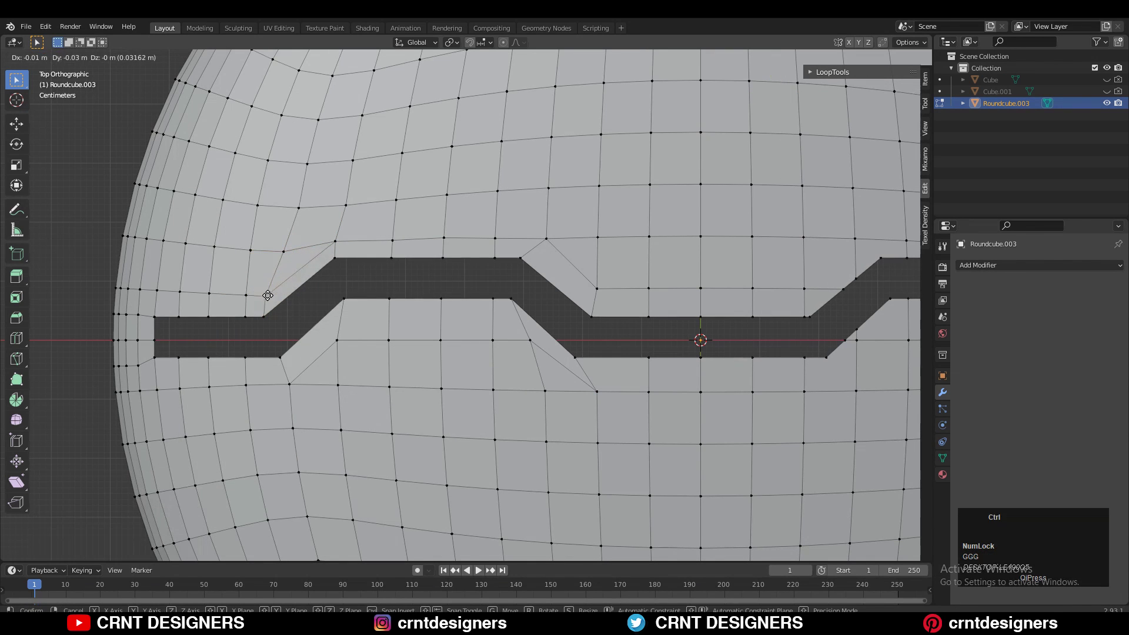
pyautogui.keyDown('shift'); pyautogui.moveTo(279, 288); pyautogui.dragTo(275, 328, button='middle'); pyautogui.keyUp('shift')
# Step: Slide the short vertical edge beside the cut's upper-left bend to even out the spacing
pyautogui.click(272, 346)
pyautogui.press('g')
pyautogui.press('g')
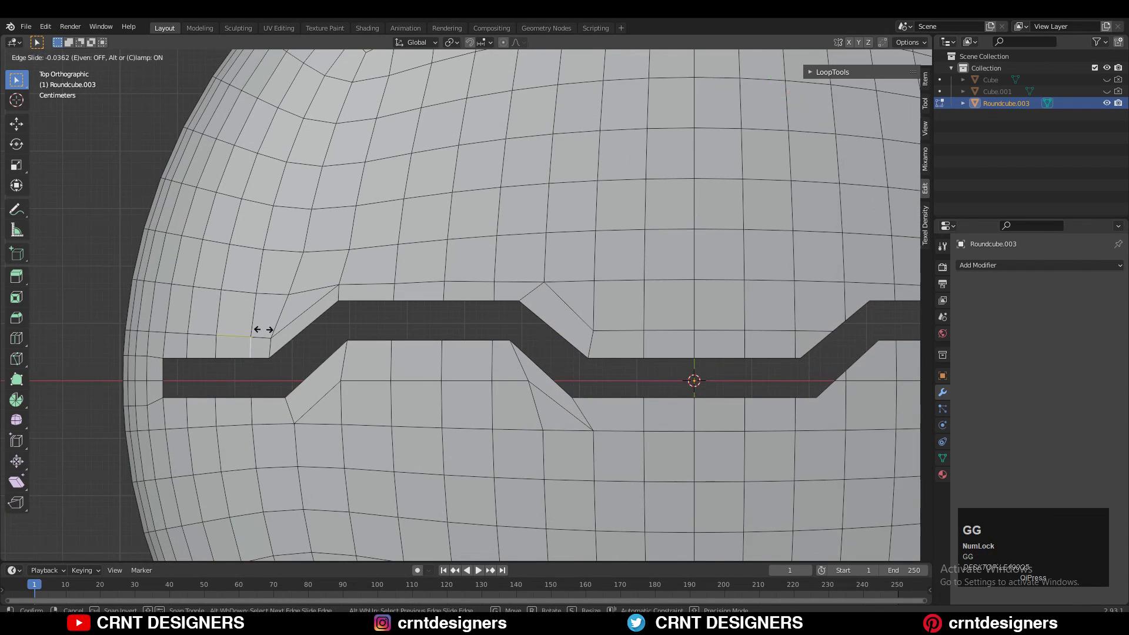
pyautogui.click(262, 327)
pyautogui.press('1')
# Step: Slide the vertex below the centre section's lower-left bend sideways along its horizontal edge, closer beneath the corner
pyautogui.press('3')
pyautogui.keyDown('ctrl'); pyautogui.moveTo(434, 329); pyautogui.dragTo(434, 377, button='middle'); pyautogui.keyUp('ctrl')
pyautogui.keyDown('alt'); pyautogui.click(483, 357); pyautogui.keyUp('alt')
pyautogui.keyDown('shift'); pyautogui.moveTo(528, 369); pyautogui.dragTo(505, 330, button='middle'); pyautogui.keyUp('shift')
pyautogui.press('1')
pyautogui.click(548, 396)
pyautogui.press('g')
pyautogui.press('g')
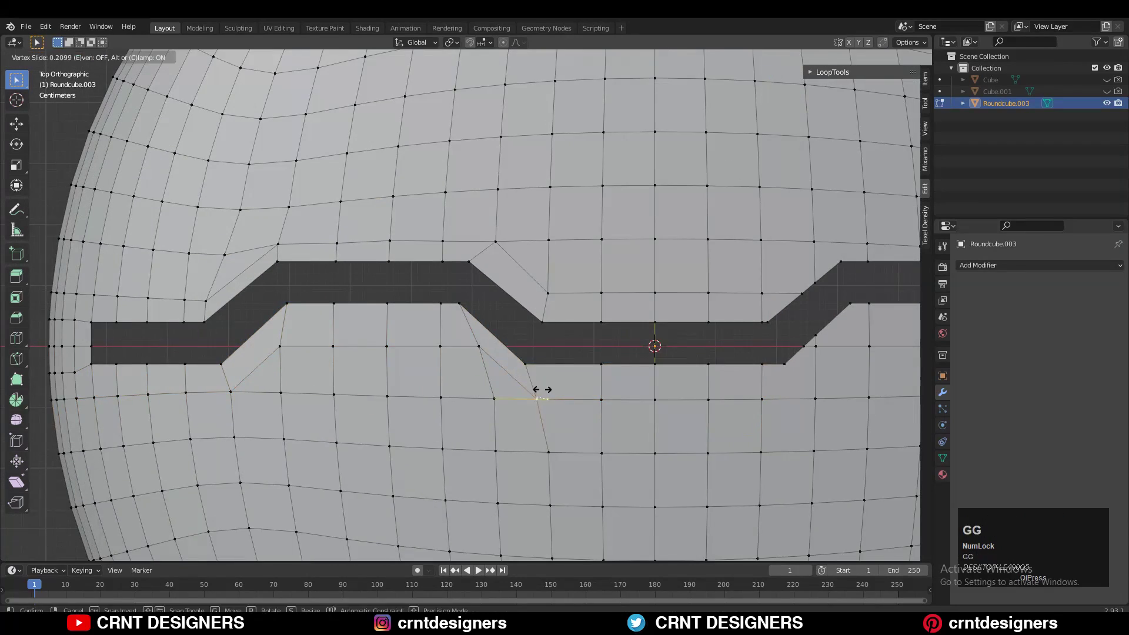
pyautogui.click(540, 391)
# Step: Slide the row of edges above the cut's centre section vertically to even out its distance from the cut
pyautogui.press('2')
pyautogui.click(539, 329)
pyautogui.keyDown('ctrl'); pyautogui.keyDown('shift'); pyautogui.click(746, 330); pyautogui.keyUp('shift'); pyautogui.keyUp('ctrl')
pyautogui.press('g')
pyautogui.press('g')
pyautogui.click(635, 308)
# Step: Slide the edge beside the cut's left end section along its neighbouring edges to even out the spacing
pyautogui.keyDown('ctrl'); pyautogui.moveTo(435, 317); pyautogui.dragTo(433, 350, button='middle'); pyautogui.keyUp('ctrl')
pyautogui.keyDown('shift'); pyautogui.moveTo(203, 338); pyautogui.dragTo(292, 339, button='middle'); pyautogui.keyUp('shift')
pyautogui.click(279, 343)
pyautogui.press('g')
pyautogui.press('g')
pyautogui.click(317, 324)
# Step: Symmetrize the entire mesh so the cleaned-up left half is copied onto the right half
pyautogui.press('1')
pyautogui.scroll(-2, 313, 277)
pyautogui.press('a')
pyautogui.click(192, 56)
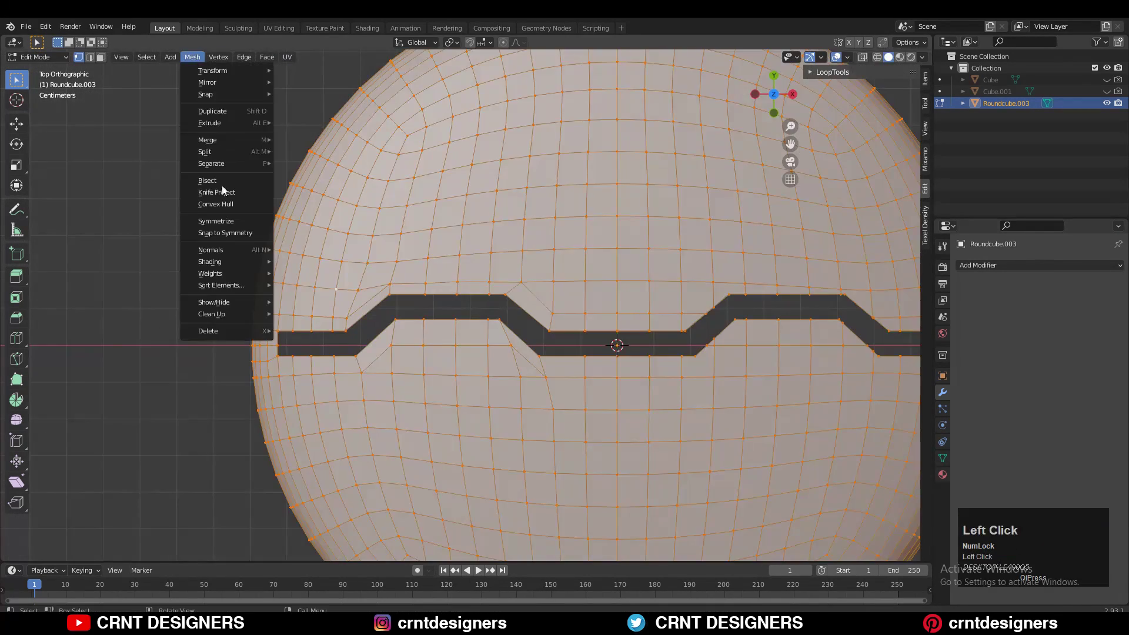
pyautogui.click(226, 192)
pyautogui.click(151, 535)
pyautogui.click(151, 513)
# Step: Select the face loops above and below the cut and check that they run continuously along it
pyautogui.press('3')
pyautogui.keyDown('shift'); pyautogui.moveTo(284, 334); pyautogui.dragTo(195, 341, button='middle'); pyautogui.keyUp('shift')
pyautogui.click(130, 341)
pyautogui.keyDown('alt'); pyautogui.click(336, 296); pyautogui.keyUp('alt')
pyautogui.keyDown('alt'); pyautogui.keyDown('shift'); pyautogui.click(333, 340); pyautogui.keyUp('shift'); pyautogui.keyUp('alt')
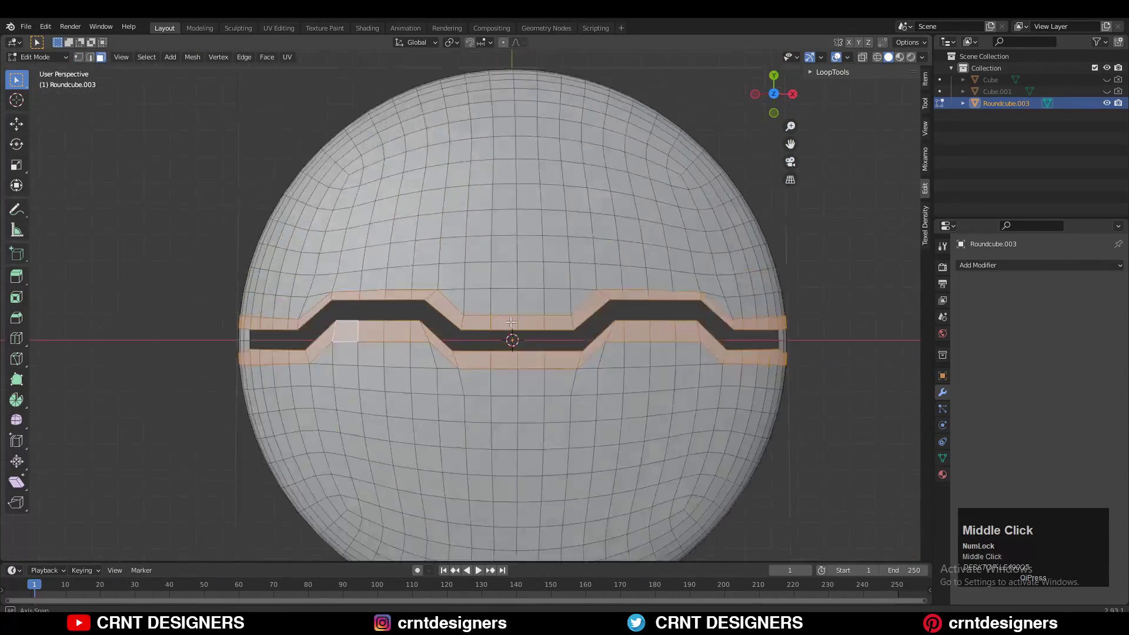
pyautogui.moveTo(447, 412); pyautogui.dragTo(315, 318, button='middle')
pyautogui.scroll(2, 406, 529)
pyautogui.keyDown('shift'); pyautogui.moveTo(406, 541); pyautogui.dragTo(434, 360, button='middle'); pyautogui.keyUp('shift')
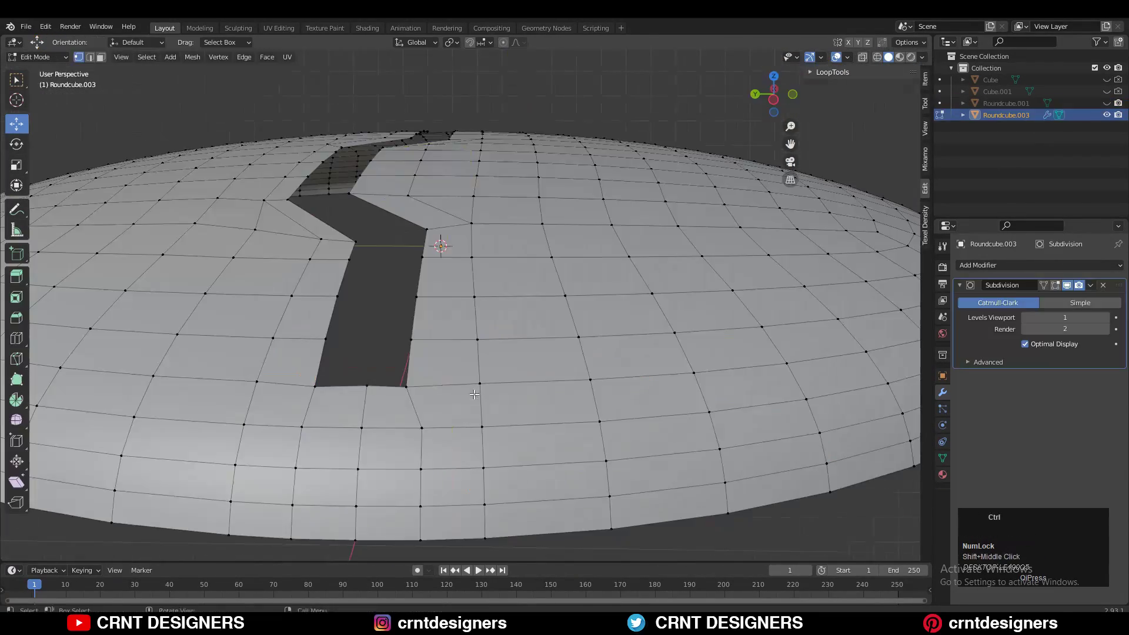
# Step: Insert an edge loop alongside the cut and apply Set Flow to follow the dome's curvature
pyautogui.hotkey('ctrl', 'r')
pyautogui.doubleClick(457, 387)
pyautogui.press('2')
pyautogui.rightClick(457, 387)
pyautogui.click(427, 590)
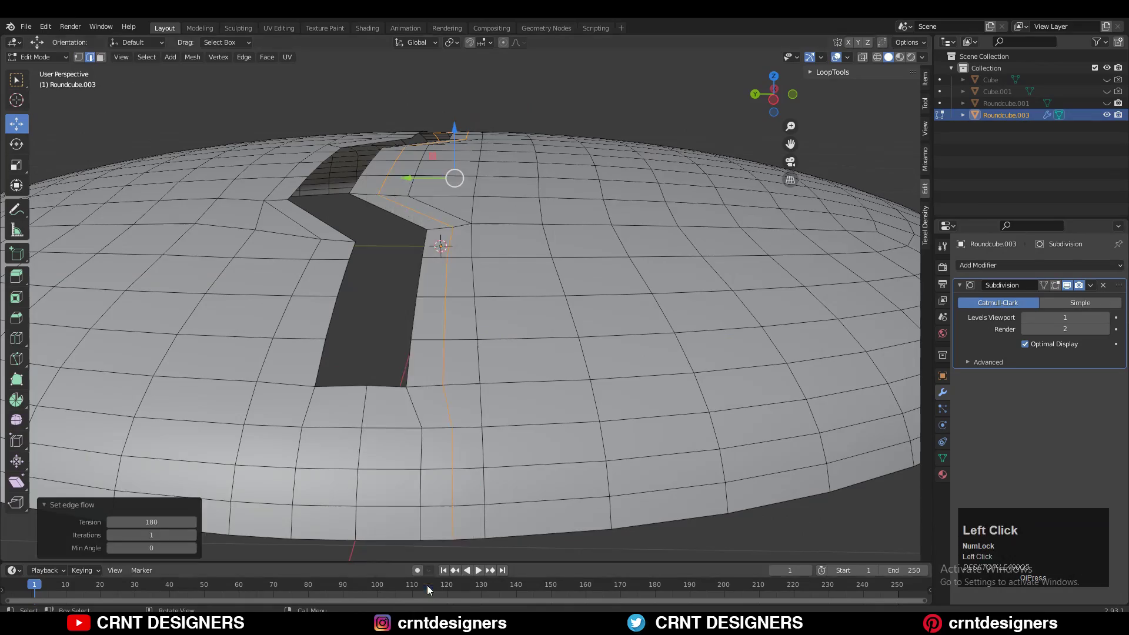
# Step: Add an edge loop running across just beyond the slot's end and apply Set Flow to it
pyautogui.moveTo(327, 360); pyautogui.dragTo(518, 359, button='middle')
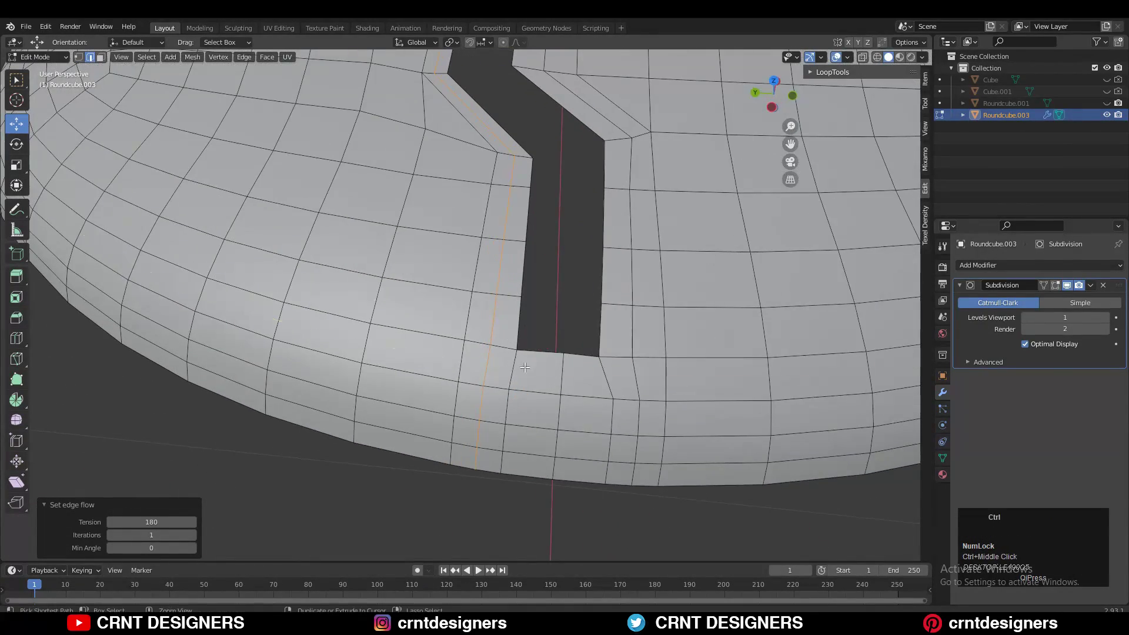
pyautogui.doubleClick(517, 361)
pyautogui.press('1')
pyautogui.press('2')
pyautogui.rightClick(545, 367)
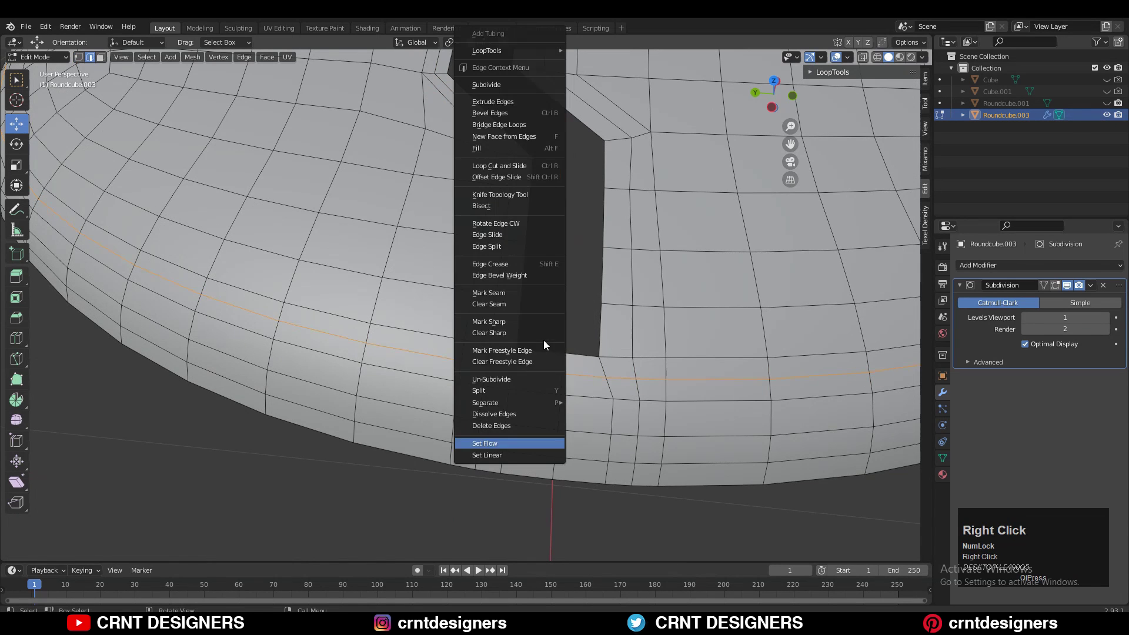
pyautogui.click(518, 443)
# Step: Connect both corners of the slot's end diagonally to the nearest intersections of the new edge loops
pyautogui.press('1')
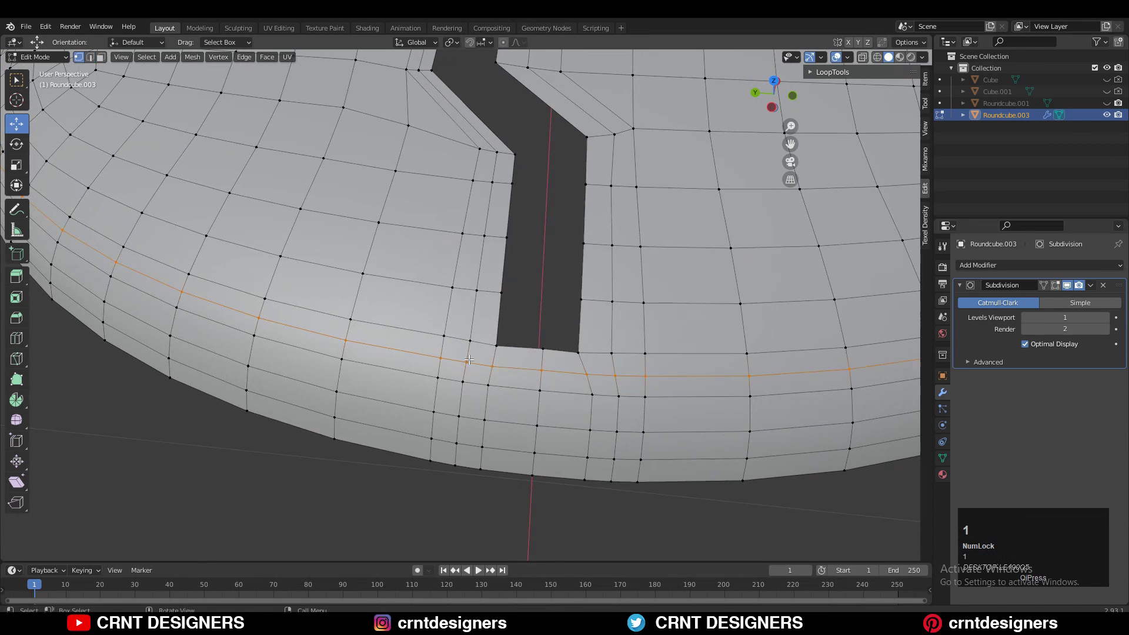
pyautogui.rightClick(517, 319)
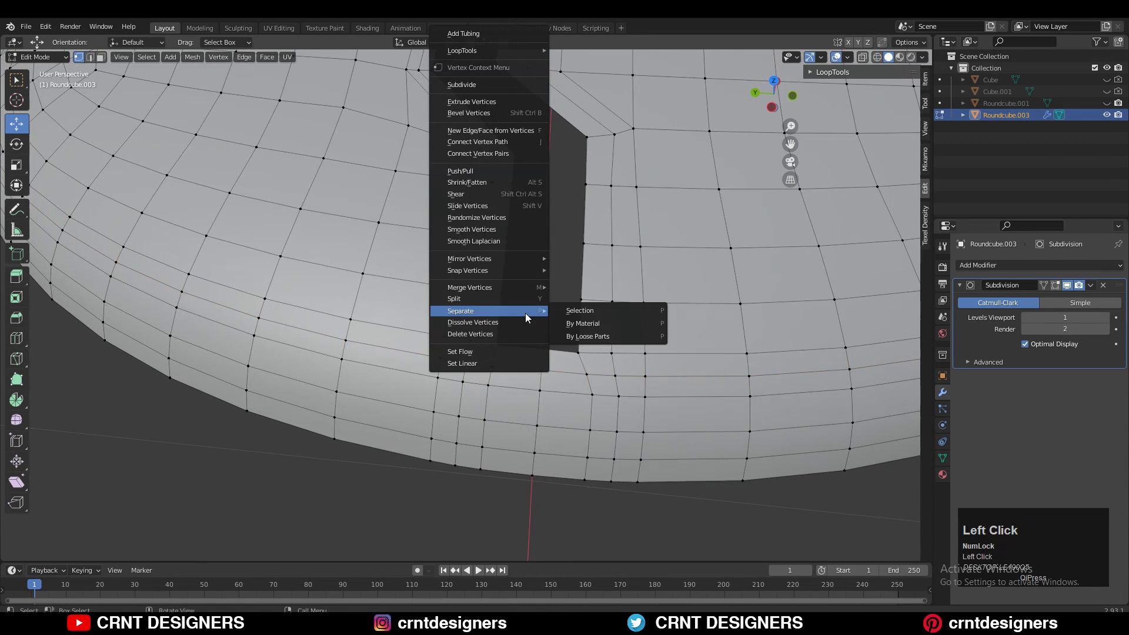
pyautogui.click(520, 206)
pyautogui.rightClick(579, 288)
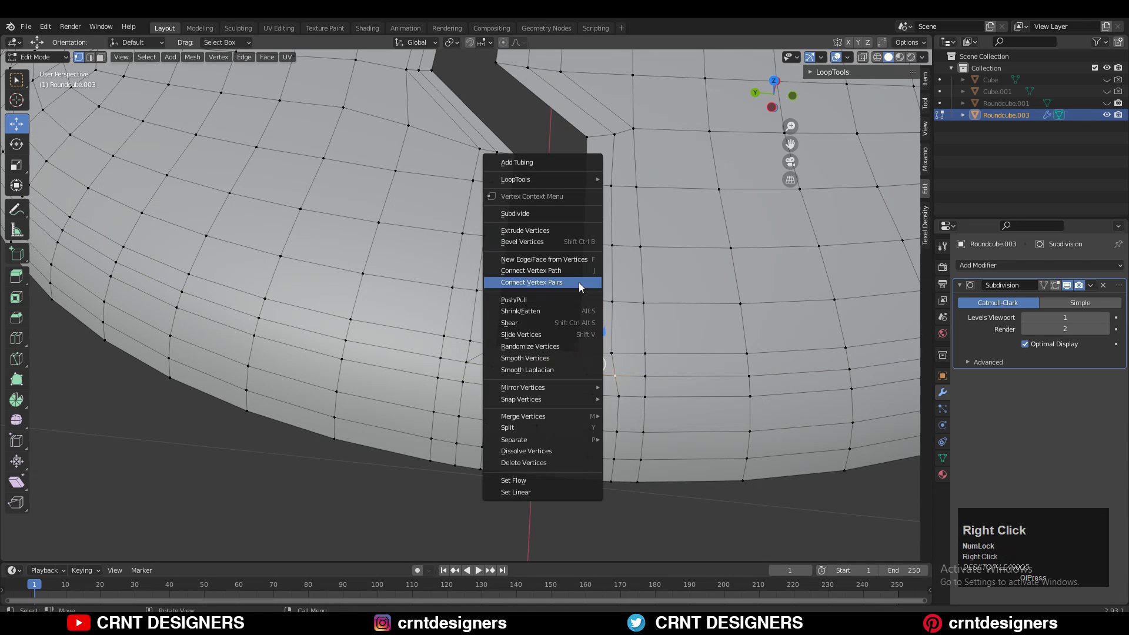
pyautogui.click(580, 288)
pyautogui.press('2')
# Step: Knife new edges around the first corner of the slot's end and dissolve the old edges there
pyautogui.keyDown('shift'); pyautogui.moveTo(608, 318); pyautogui.dragTo(438, 381, button='middle'); pyautogui.keyUp('shift')
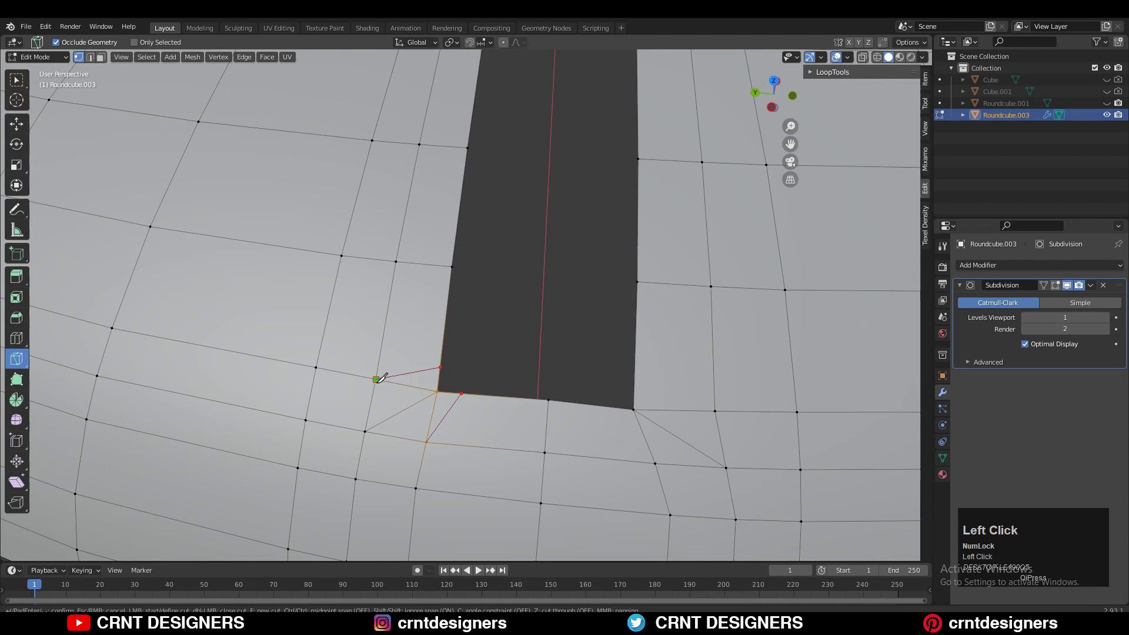
pyautogui.click(527, 355)
pyautogui.moveTo(526, 355); pyautogui.dragTo(536, 384, button='middle')
# Step: Knife matching edges around the other corner of the slot's end to reroute the loop around it
pyautogui.click(17, 359)
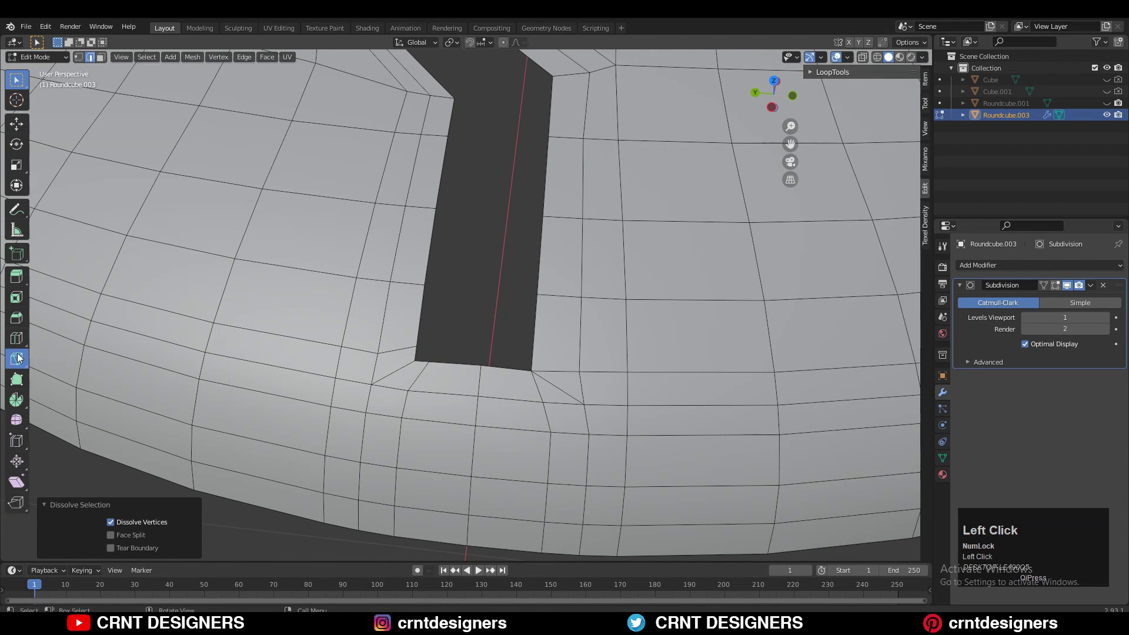
pyautogui.press('space')
pyautogui.press('2')
pyautogui.press('1')
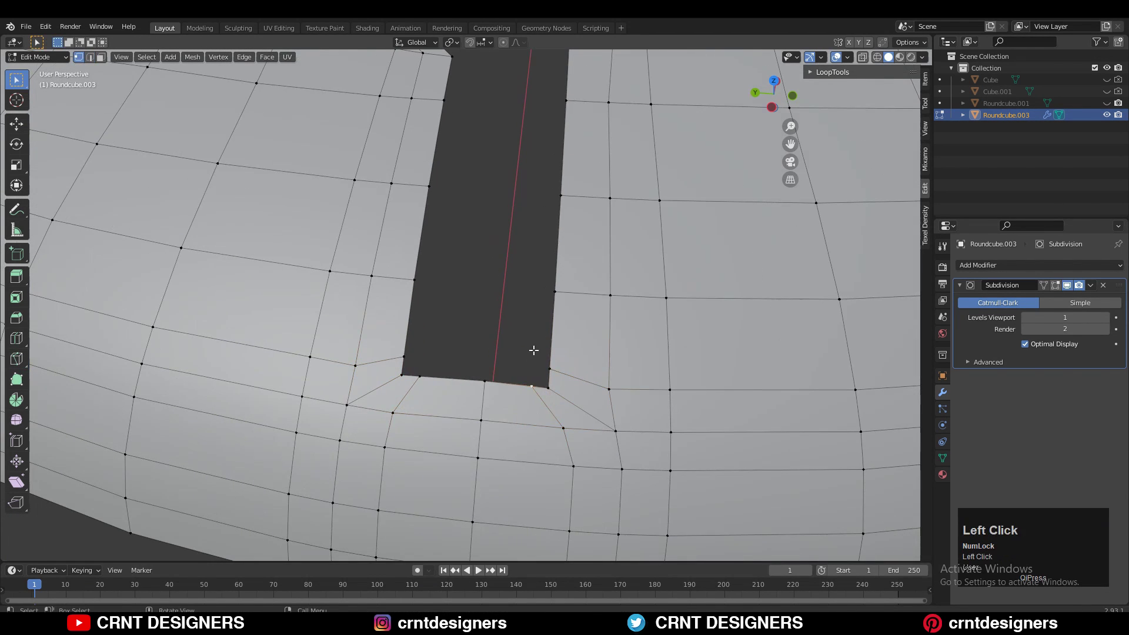
# Step: Slide the new vertex on the slot's end edge along its edge to refine the corner spacing
pyautogui.press('g')
pyautogui.press('g')
pyautogui.click(534, 350)
# Step: Select the face loop around the cut and check from below that it wraps the slot's end
pyautogui.keyDown('ctrl'); pyautogui.moveTo(534, 351); pyautogui.dragTo(503, 298, button='middle'); pyautogui.keyUp('ctrl')
pyautogui.press('3')
pyautogui.keyDown('alt'); pyautogui.click(504, 345); pyautogui.keyUp('alt')
pyautogui.press('ctrl+KP_7')
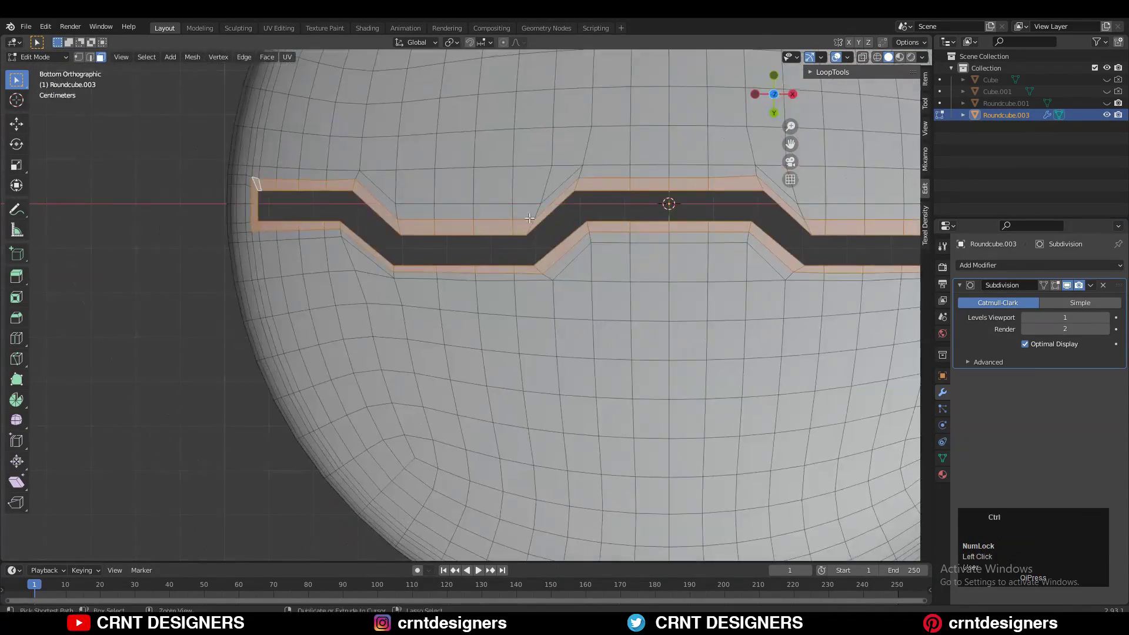
# Step: Slide the new edge row beneath the left raised section closer to the cut and adjust its corner vertices
pyautogui.press('KP_7')
pyautogui.keyDown('ctrl'); pyautogui.moveTo(500, 382); pyautogui.dragTo(470, 323, button='middle'); pyautogui.keyUp('ctrl')
pyautogui.press('1')
pyautogui.click(437, 387)
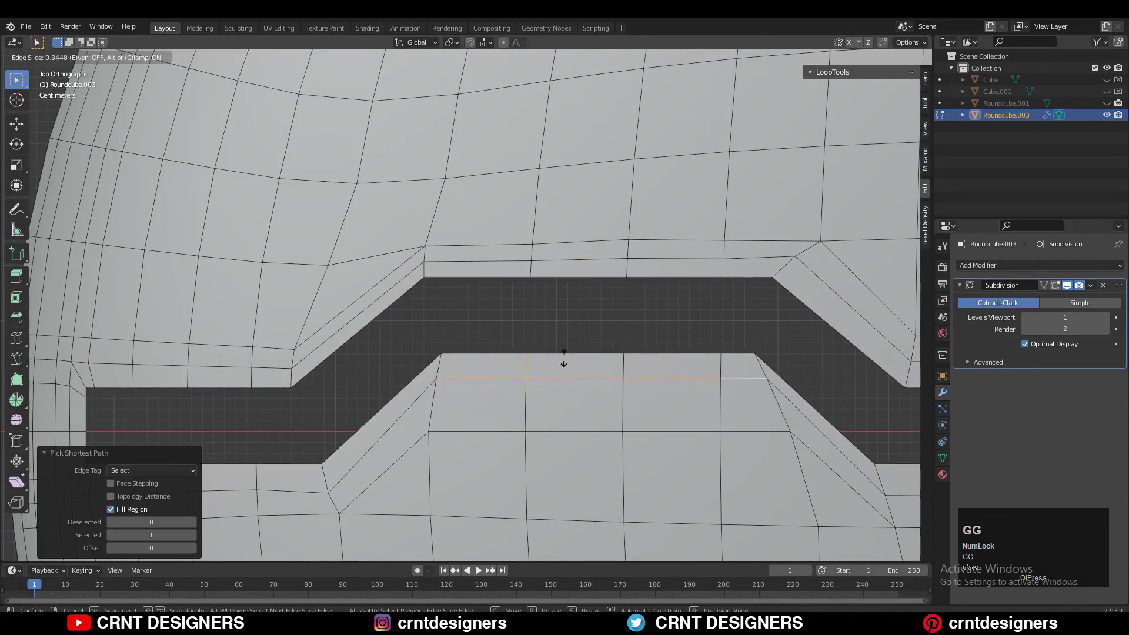
pyautogui.click(796, 424)
pyautogui.keyDown('shift'); pyautogui.moveTo(796, 424); pyautogui.dragTo(740, 384, button='middle'); pyautogui.keyUp('shift')
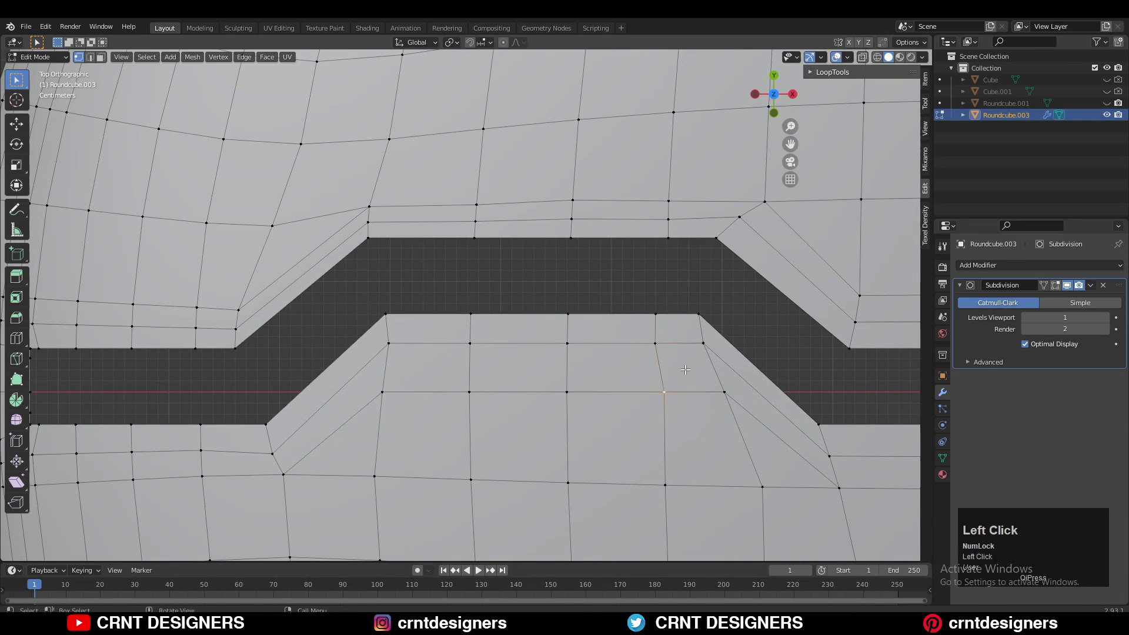
# Step: Slide the loop vertices near the left section's lower bend and the raised section's upper-right corner closer to the cut
pyautogui.keyDown('shift'); pyautogui.moveTo(583, 365); pyautogui.dragTo(787, 317, button='middle'); pyautogui.keyUp('shift')
pyautogui.click(498, 385)
pyautogui.press('g')
pyautogui.press('g')
pyautogui.click(500, 377)
pyautogui.click(898, 184)
pyautogui.keyDown('shift'); pyautogui.moveTo(796, 231); pyautogui.dragTo(736, 376, button='middle'); pyautogui.keyUp('shift')
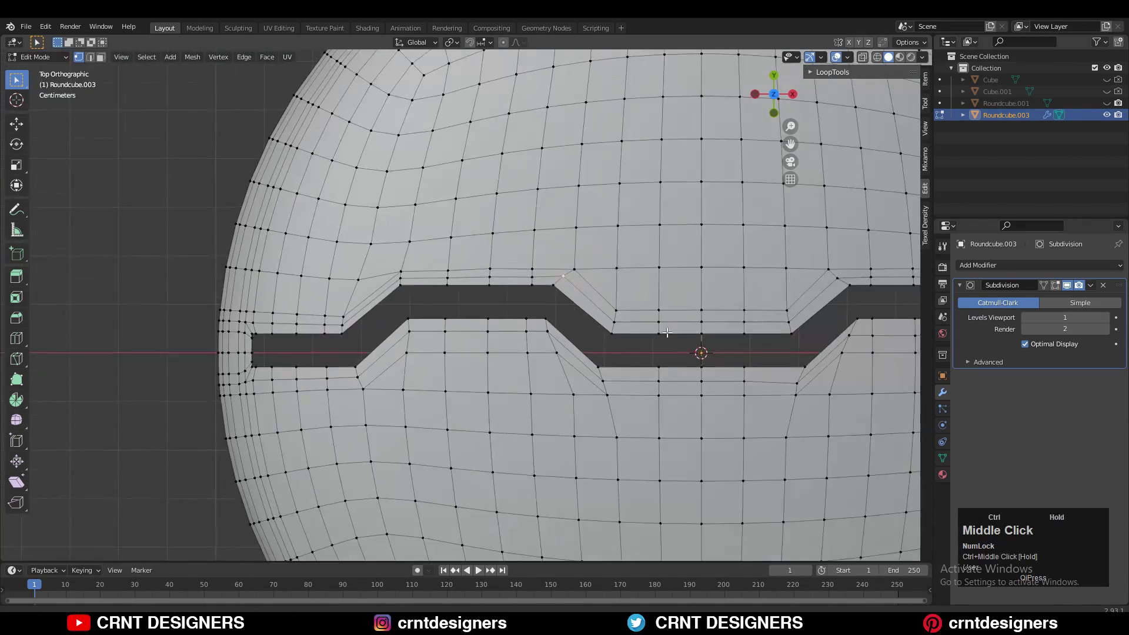
# Step: Slide the edge row above the slot's left end section towards the cut with a factor of about 0.285
pyautogui.keyDown('ctrl'); pyautogui.moveTo(488, 388); pyautogui.dragTo(472, 327, button='middle'); pyautogui.keyUp('ctrl')
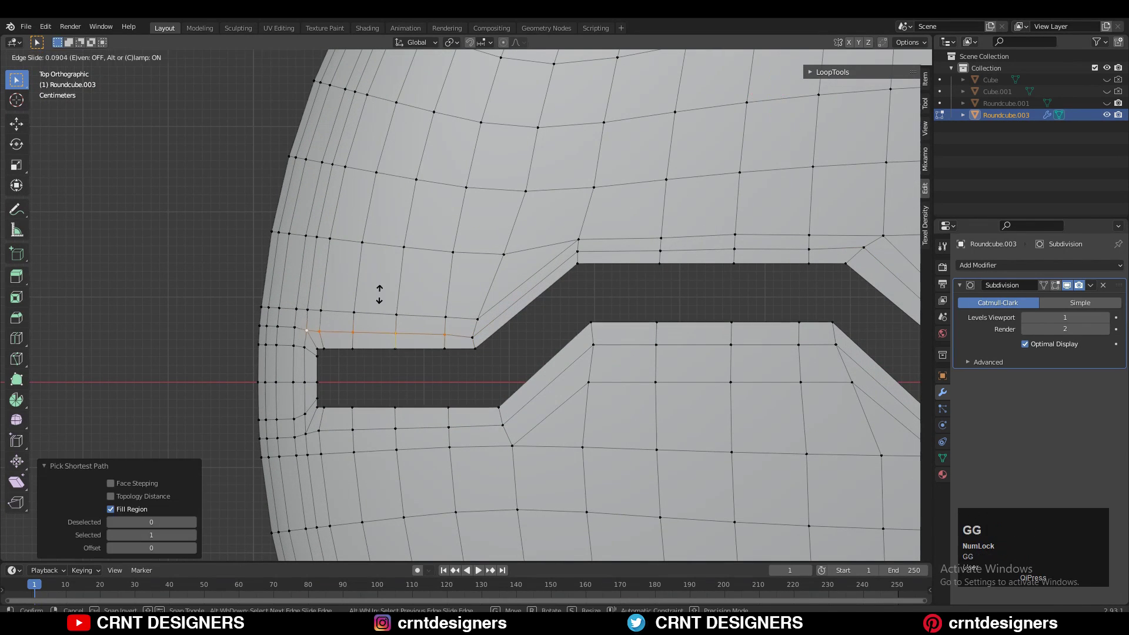
pyautogui.scroll(2, 385, 284)
pyautogui.press('g')
pyautogui.press('g')
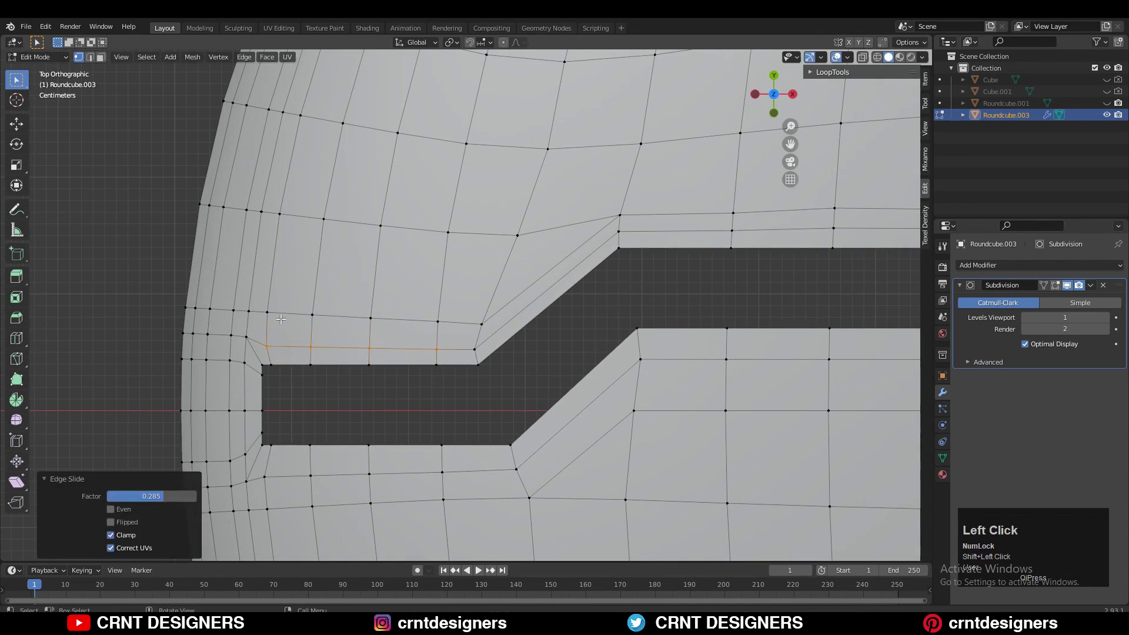
pyautogui.click(274, 295)
pyautogui.keyDown('shift'); pyautogui.moveTo(247, 483); pyautogui.dragTo(295, 450, button='middle'); pyautogui.keyUp('shift')
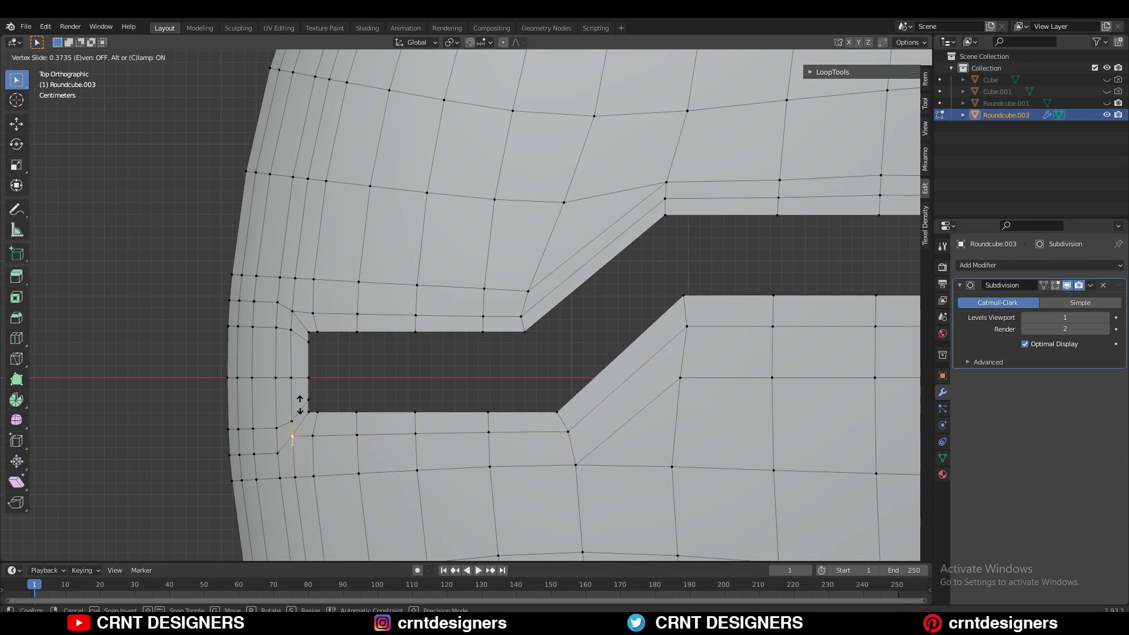
# Step: Slide the full edge row beneath the left raised section further up towards the cut
pyautogui.keyDown('shift'); pyautogui.moveTo(543, 345); pyautogui.dragTo(385, 387, button='middle'); pyautogui.keyUp('shift')
pyautogui.keyDown('ctrl'); pyautogui.keyDown('shift'); pyautogui.click(715, 377); pyautogui.keyUp('shift'); pyautogui.keyUp('ctrl')
pyautogui.click(659, 346)
# Step: Slide the left half of the edge row beneath the centre section up towards the cut
pyautogui.keyDown('shift'); pyautogui.moveTo(868, 371); pyautogui.dragTo(391, 303, button='middle'); pyautogui.keyUp('shift')
pyautogui.click(525, 426)
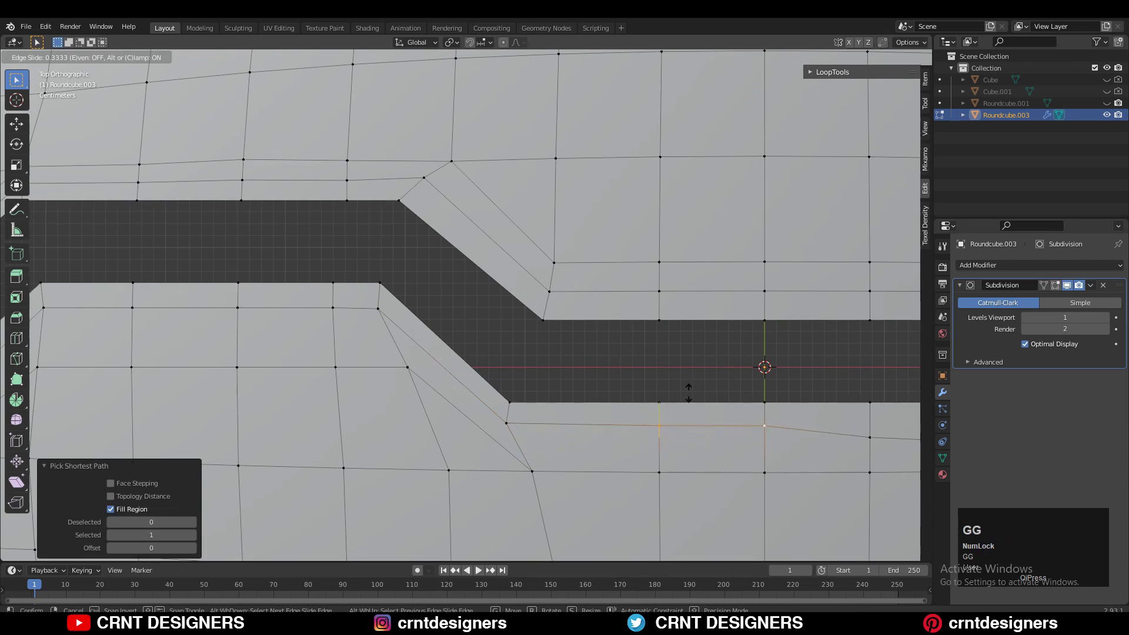
pyautogui.click(677, 388)
# Step: Slide the loop's edge rows above the left raised section and the centre section's left half closer to the cut
pyautogui.keyDown('shift'); pyautogui.moveTo(664, 387); pyautogui.dragTo(633, 434, button='middle'); pyautogui.keyUp('shift')
pyautogui.scroll(-1, 632, 433)
pyautogui.keyDown('shift'); pyautogui.moveTo(424, 229); pyautogui.dragTo(606, 260, button='middle'); pyautogui.keyUp('shift')
pyautogui.click(587, 269)
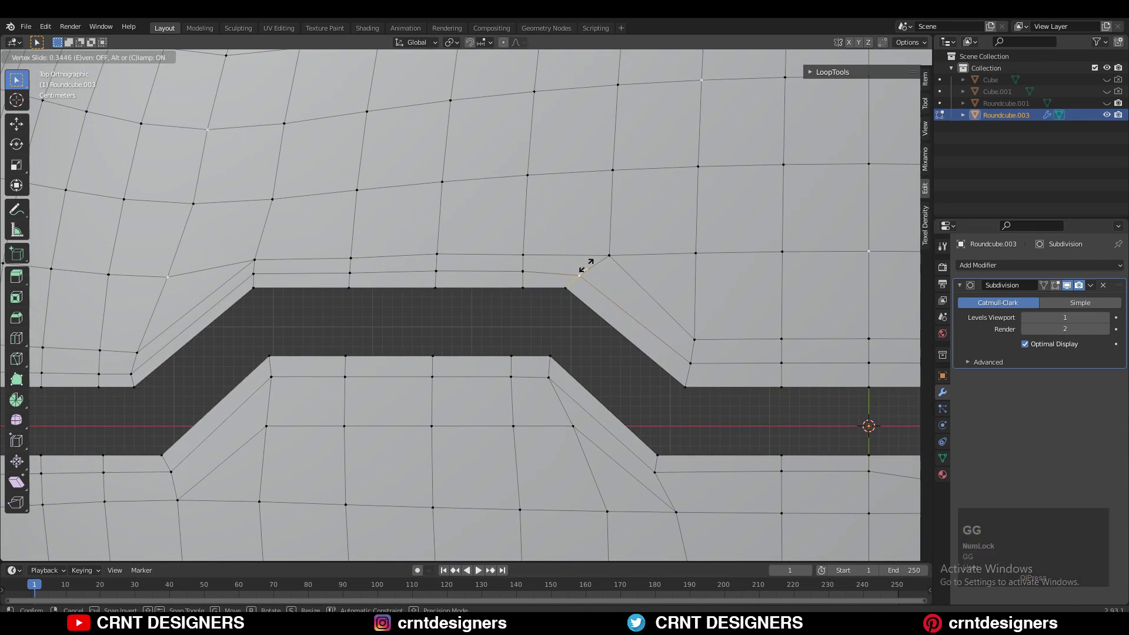
pyautogui.click(456, 240)
pyautogui.click(690, 363)
pyautogui.keyDown('shift'); pyautogui.moveTo(780, 363); pyautogui.dragTo(584, 343, button='middle'); pyautogui.keyUp('shift')
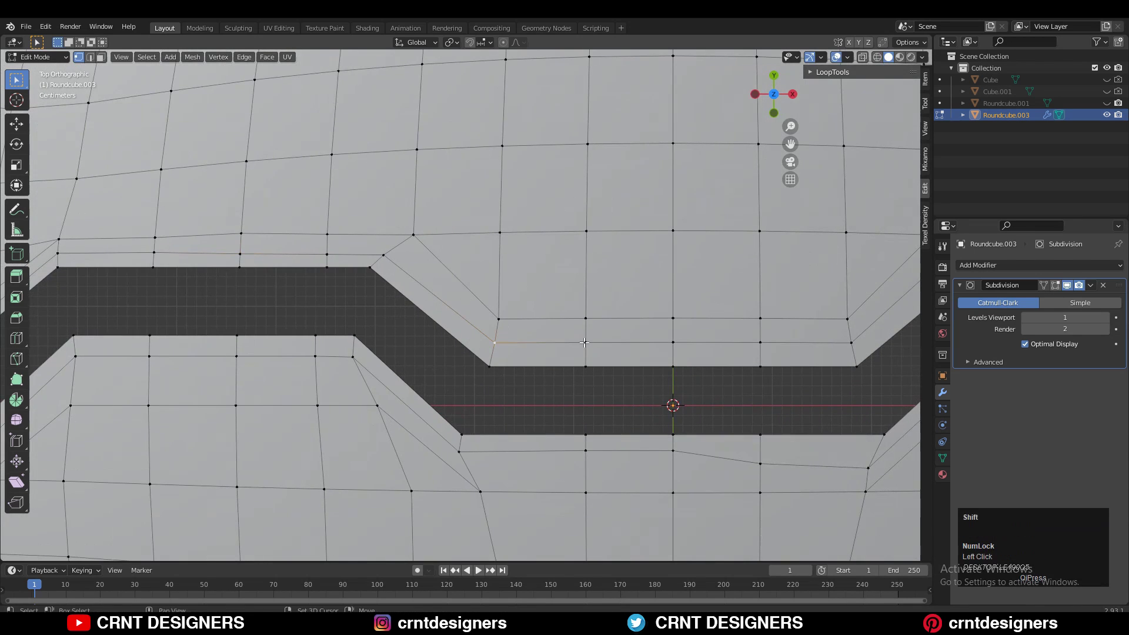
# Step: Symmetrize the whole mesh again to carry the adjusted loop spacing over to the right half
pyautogui.press('a')
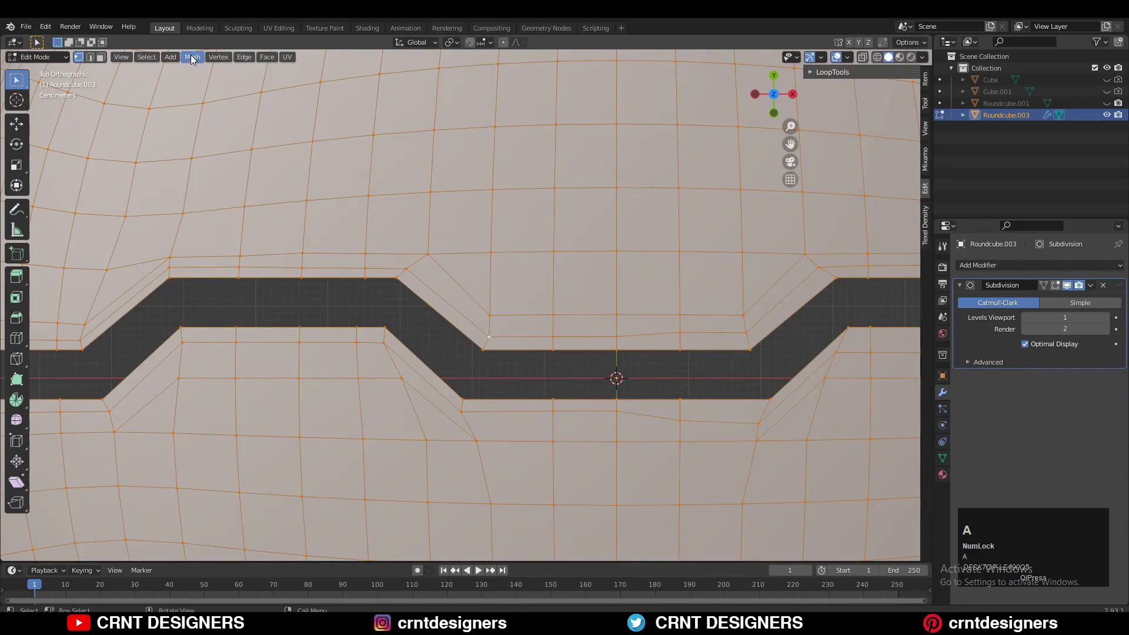
pyautogui.click(192, 58)
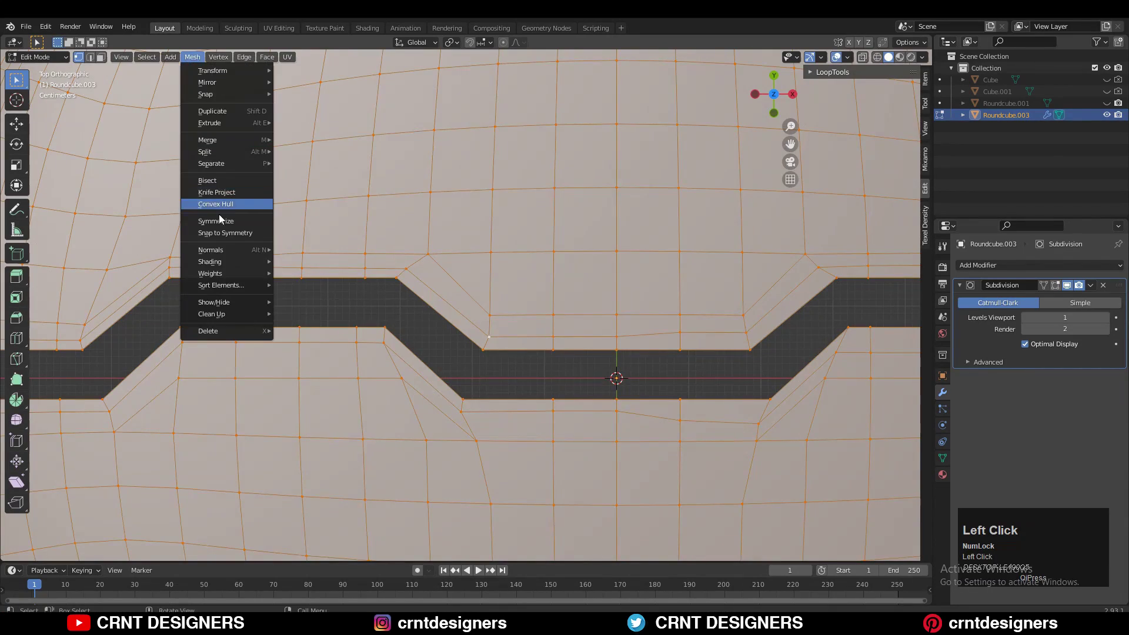
pyautogui.click(220, 220)
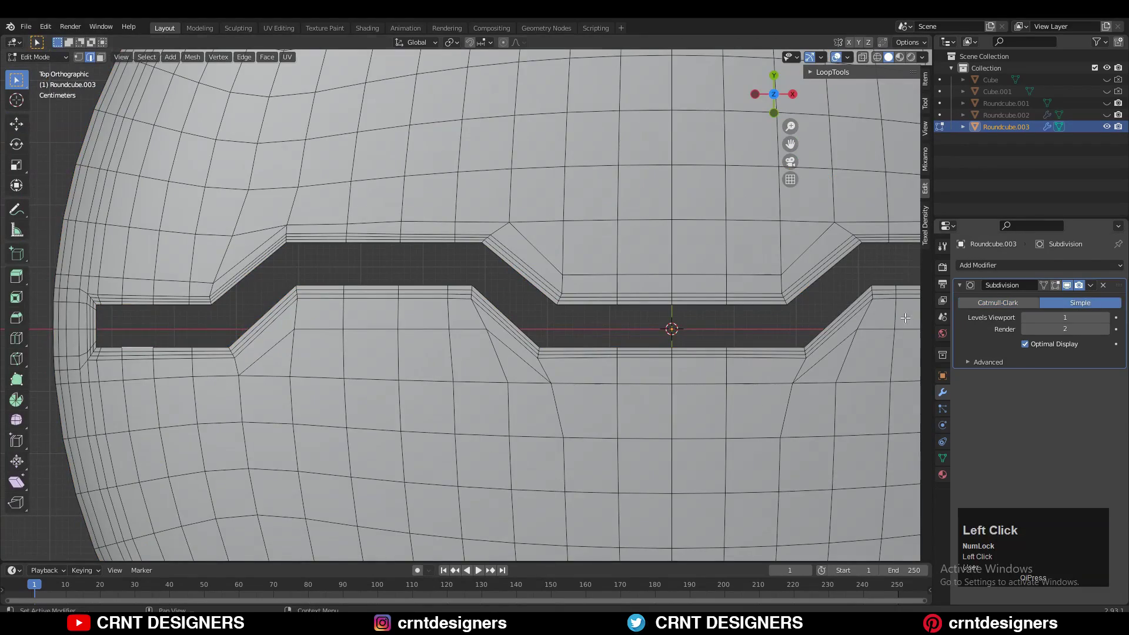
# Step: Apply the Simple subdivision modifier to the dome in Object Mode and return to Edit Mode
pyautogui.moveTo(906, 318); pyautogui.dragTo(882, 294, button='middle')
pyautogui.click(1091, 286)
pyautogui.press('Tab')
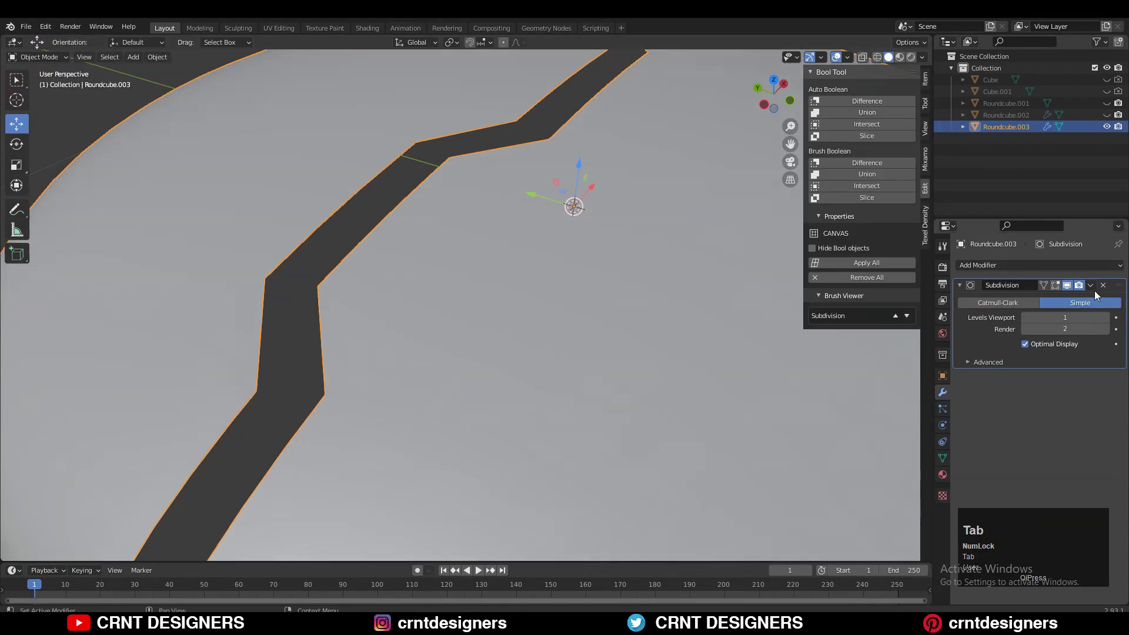
pyautogui.press('Tab')
# Step: Add a new Catmull-Clark Subdivision Surface modifier with 2 viewport levels to the dome
pyautogui.moveTo(547, 235); pyautogui.dragTo(512, 262, button='middle')
pyautogui.click(977, 265)
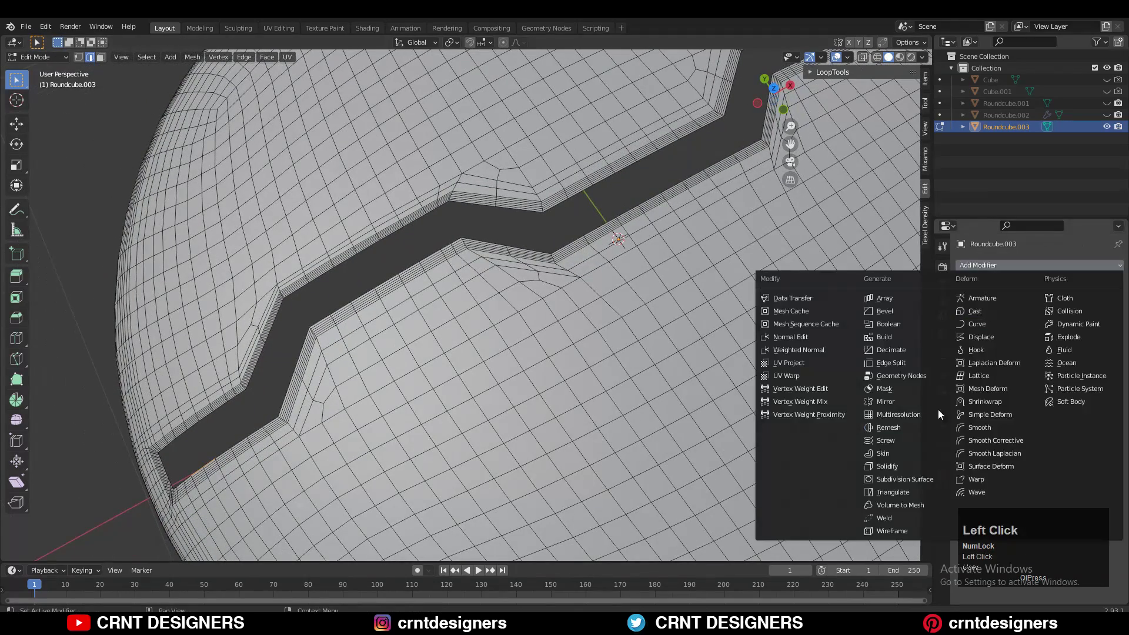
pyautogui.click(921, 480)
# Step: Examine the smoothed dome and its cut from several angles with and without the viewport overlays
pyautogui.click(836, 56)
pyautogui.scroll(-5, 541, 240)
pyautogui.moveTo(542, 241); pyautogui.dragTo(681, 259, button='middle')
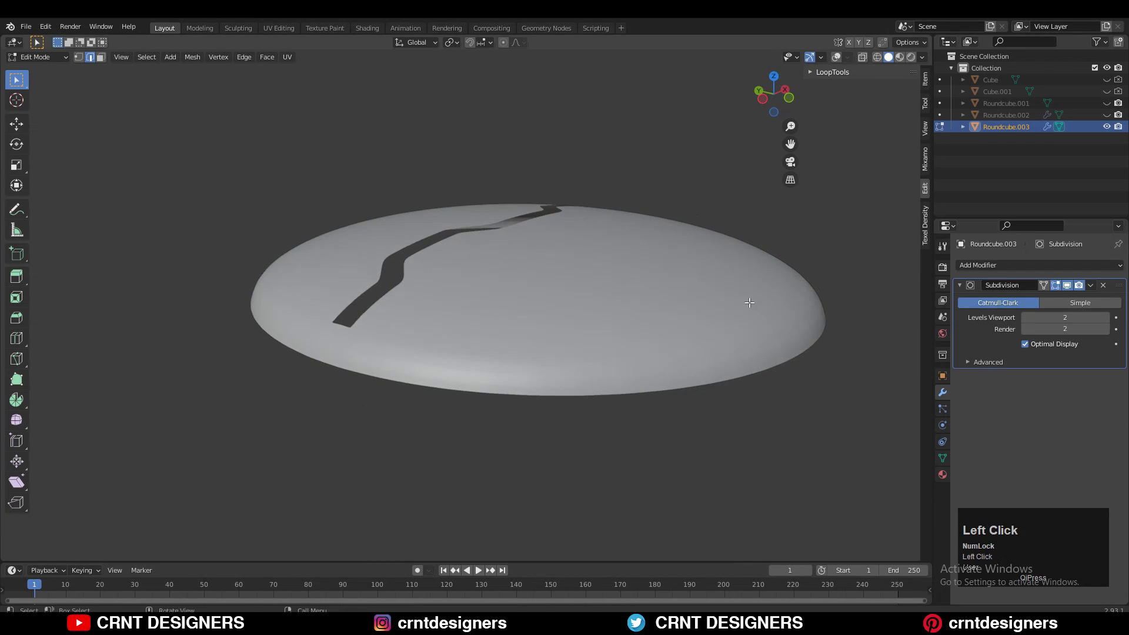
pyautogui.moveTo(749, 303); pyautogui.dragTo(596, 268, button='middle')
pyautogui.click(837, 56)
pyautogui.moveTo(647, 305); pyautogui.dragTo(620, 339, button='middle')
pyautogui.scroll(5, 620, 338)
pyautogui.scroll(-5, 621, 339)
pyautogui.click(837, 57)
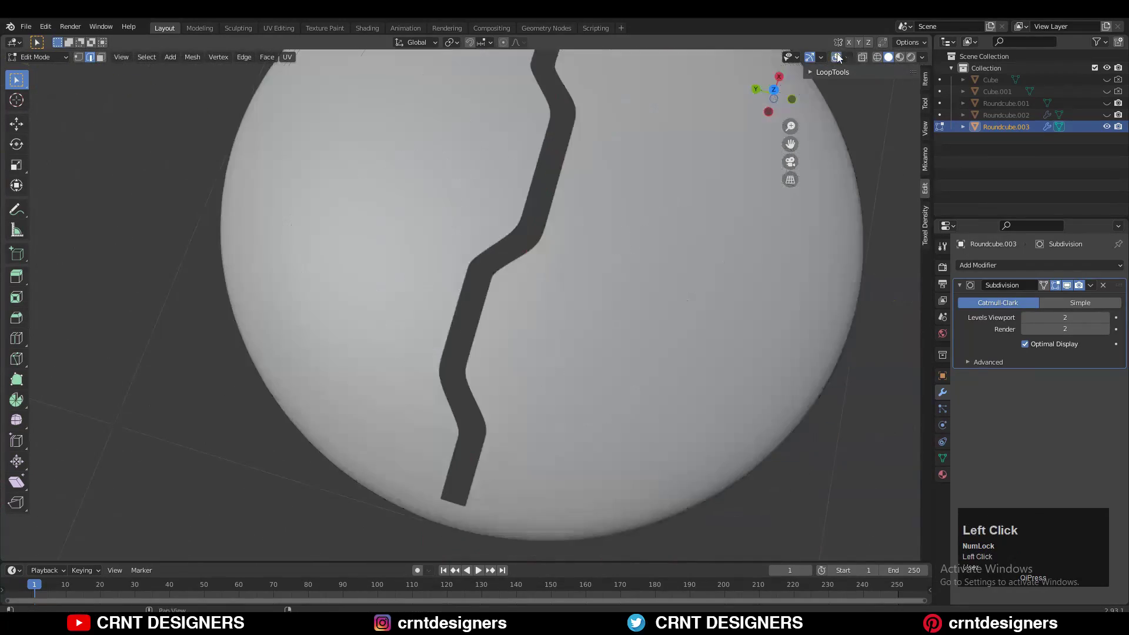
# Step: Compare the cut's corners with the subdivision display off and on in Object Mode
pyautogui.moveTo(676, 294); pyautogui.dragTo(644, 272, button='middle')
pyautogui.press('Tab')
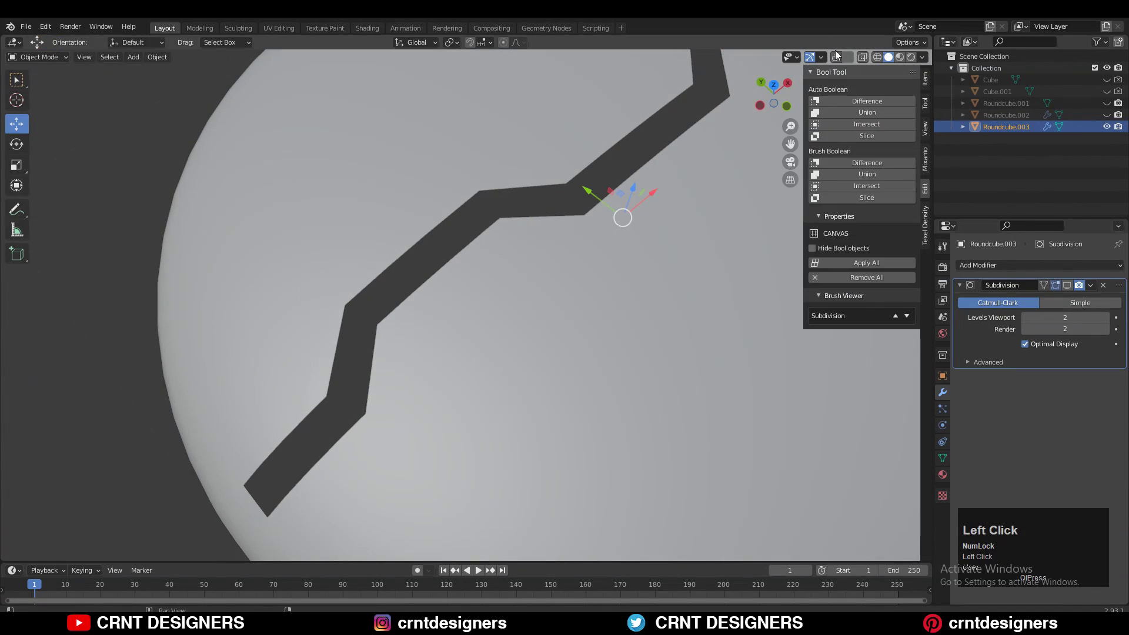
pyautogui.click(836, 56)
pyautogui.press('Tab')
pyautogui.moveTo(524, 406); pyautogui.dragTo(579, 370, button='middle')
pyautogui.keyDown('ctrl'); pyautogui.moveTo(580, 371); pyautogui.dragTo(892, 316, button='middle'); pyautogui.keyUp('ctrl')
pyautogui.press('Tab')
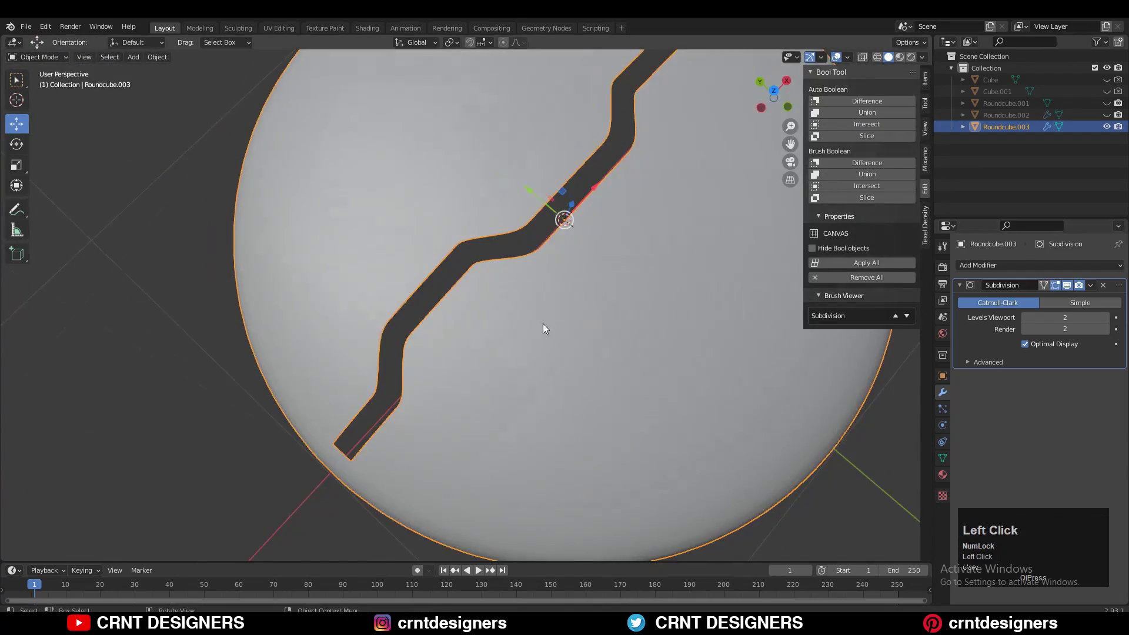
pyautogui.moveTo(543, 323); pyautogui.dragTo(553, 347, button='middle')
# Step: Undo the latest edits and dissolve the selected extra edge loops surrounding the cut
pyautogui.hotkey('ctrl', 'z')
pyautogui.hotkey('ctrl', 'z')
pyautogui.scroll(4, 561, 388)
pyautogui.hotkey('ctrl', 'z')
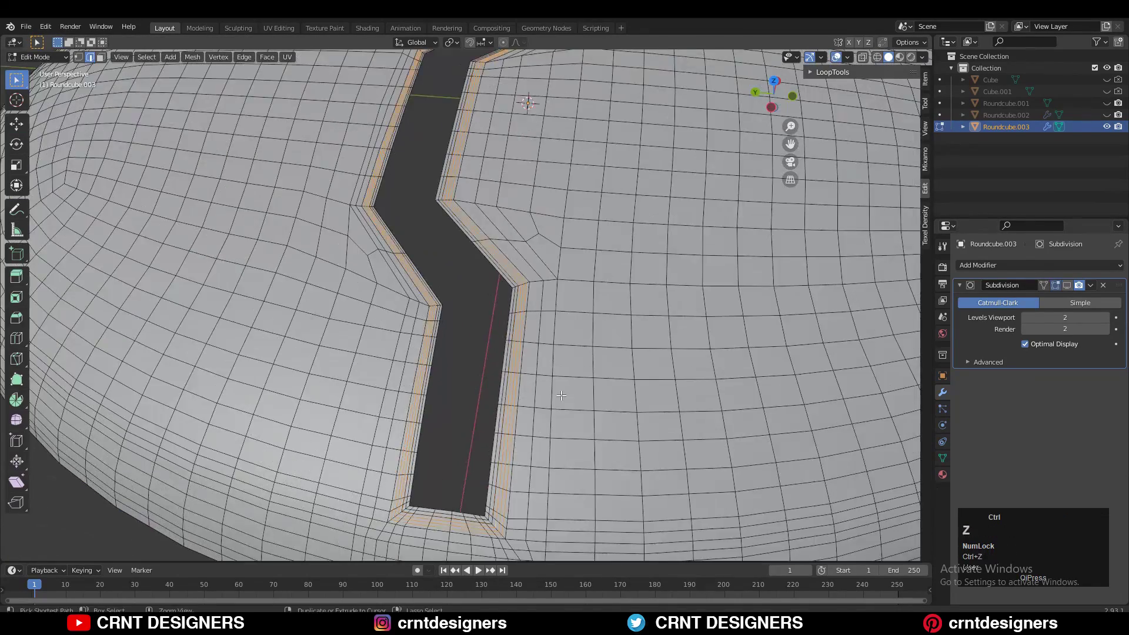
pyautogui.moveTo(561, 395); pyautogui.dragTo(623, 286, button='middle')
pyautogui.hotkey('ctrl', 'x')
pyautogui.scroll(-3, 599, 386)
# Step: Turn on the subdivision modifier's viewport display and review the dome in Object Mode
pyautogui.moveTo(599, 386); pyautogui.dragTo(584, 358, button='middle')
pyautogui.click(1067, 285)
pyautogui.press('Tab')
pyautogui.press('Tab')
# Step: Apply Set Flow to the edge loop around the dome's outer rim and shade the object smooth
pyautogui.keyDown('alt'); pyautogui.click(547, 352); pyautogui.keyUp('alt')
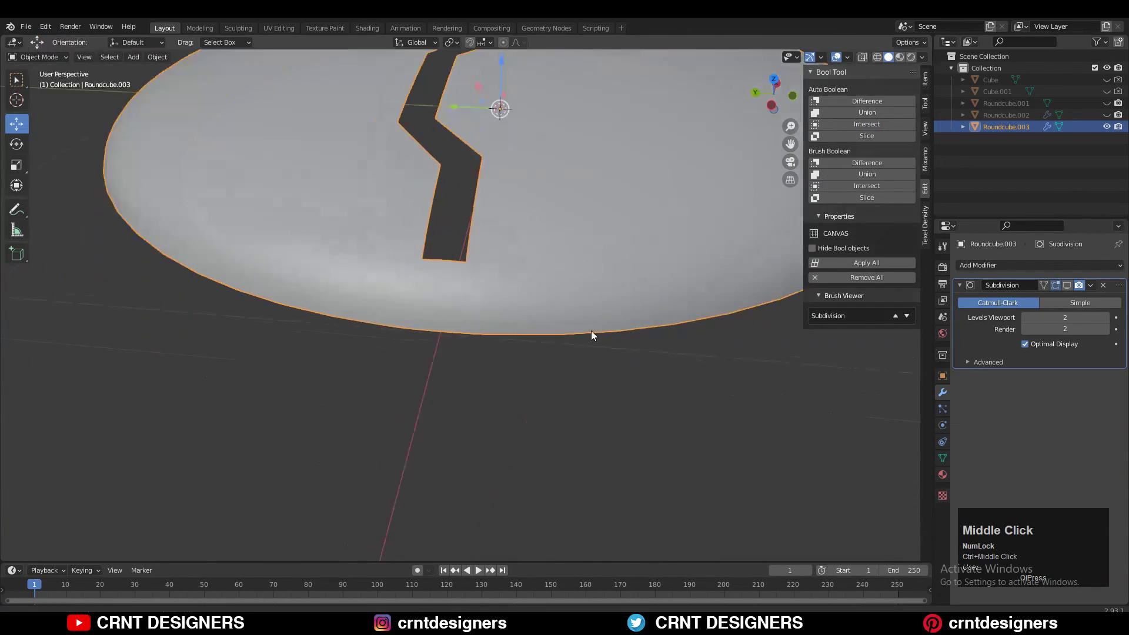
pyautogui.rightClick(548, 352)
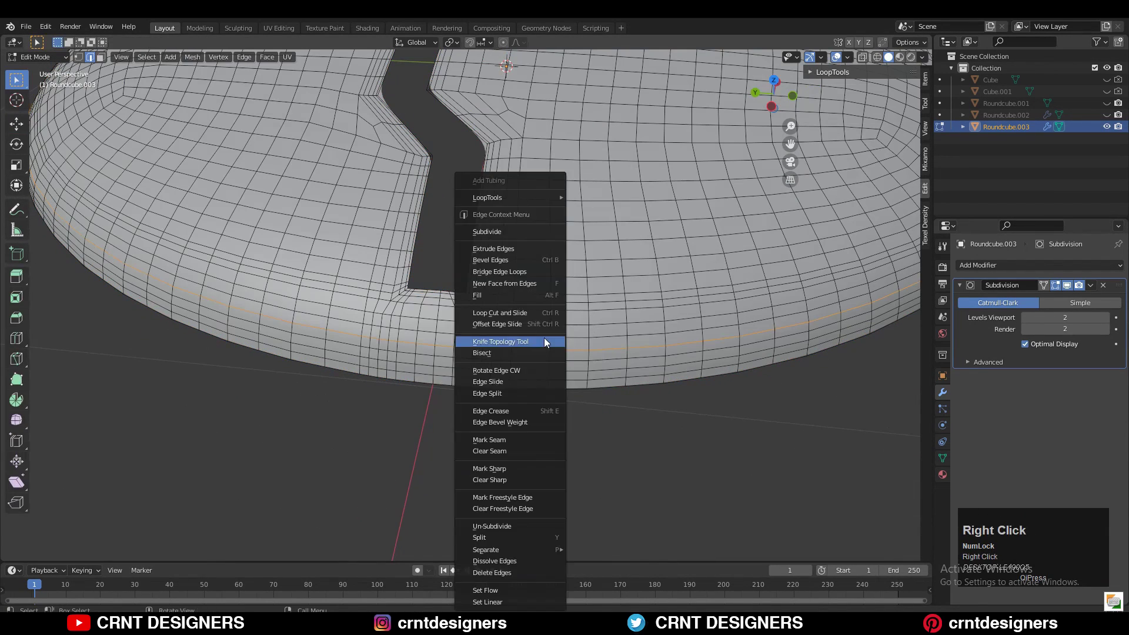
pyautogui.click(531, 591)
pyautogui.press('Tab')
pyautogui.moveTo(531, 590); pyautogui.dragTo(686, 406, button='middle')
pyautogui.click(606, 271)
pyautogui.rightClick(606, 270)
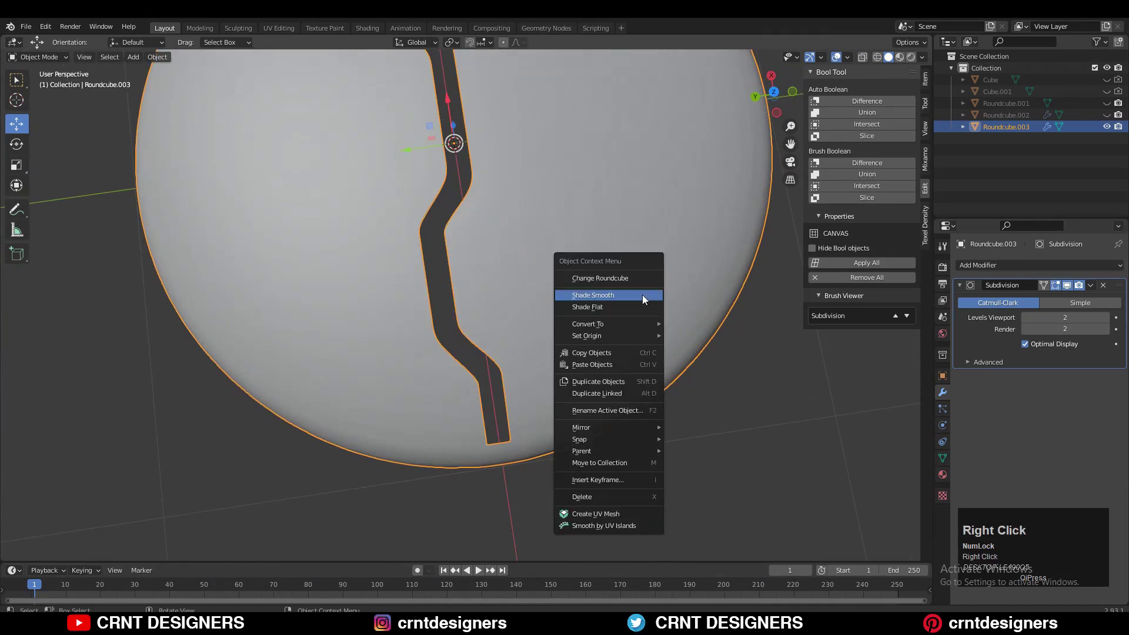
pyautogui.click(642, 295)
pyautogui.press('Tab')
pyautogui.scroll(4, 612, 335)
pyautogui.keyDown('alt'); pyautogui.click(573, 359); pyautogui.keyUp('alt')
pyautogui.rightClick(654, 322)
pyautogui.click(630, 442)
pyautogui.press('Tab')
pyautogui.moveTo(659, 359); pyautogui.dragTo(648, 314, button='middle')
pyautogui.hotkey('ctrl', 'z')
pyautogui.hotkey('ctrl', 'z')
pyautogui.press('Tab')
pyautogui.press('Tab')
pyautogui.press('3')
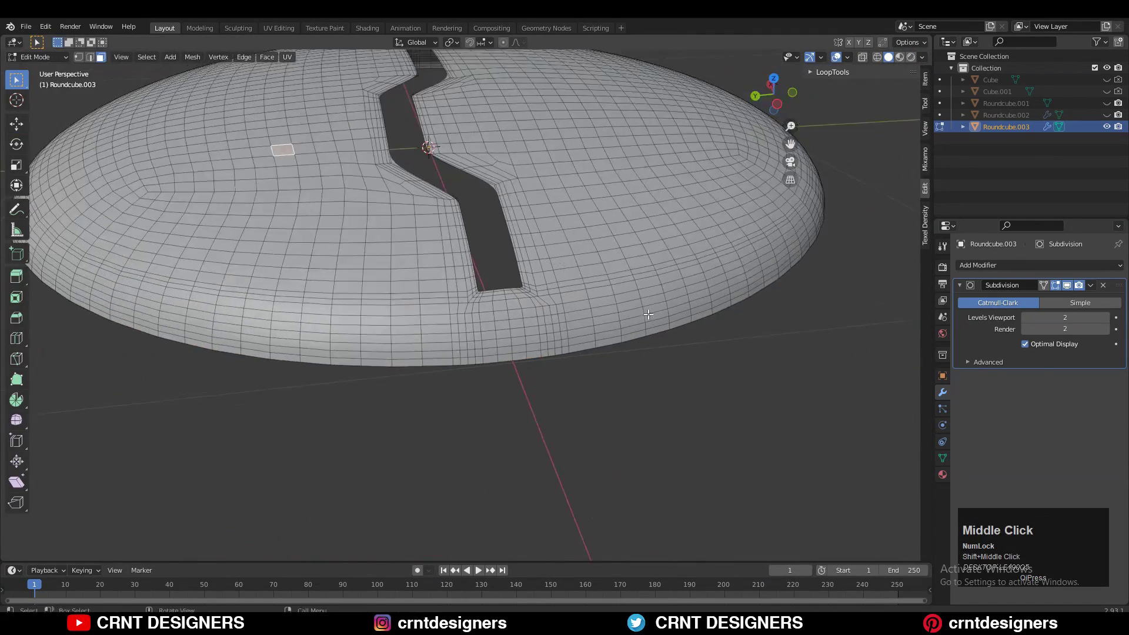
# Step: Examine the dome's edge flow and smoothed surface from several angles in Edit and Object Mode
pyautogui.scroll(2, 648, 314)
pyautogui.keyDown('alt'); pyautogui.click(623, 266); pyautogui.keyUp('alt')
pyautogui.press('Tab')
pyautogui.scroll(-6, 615, 282)
pyautogui.moveTo(658, 365); pyautogui.dragTo(587, 376, button='middle')
pyautogui.press('Tab')
pyautogui.hotkey('alt', 'a')
pyautogui.moveTo(516, 317); pyautogui.dragTo(441, 265, button='middle')
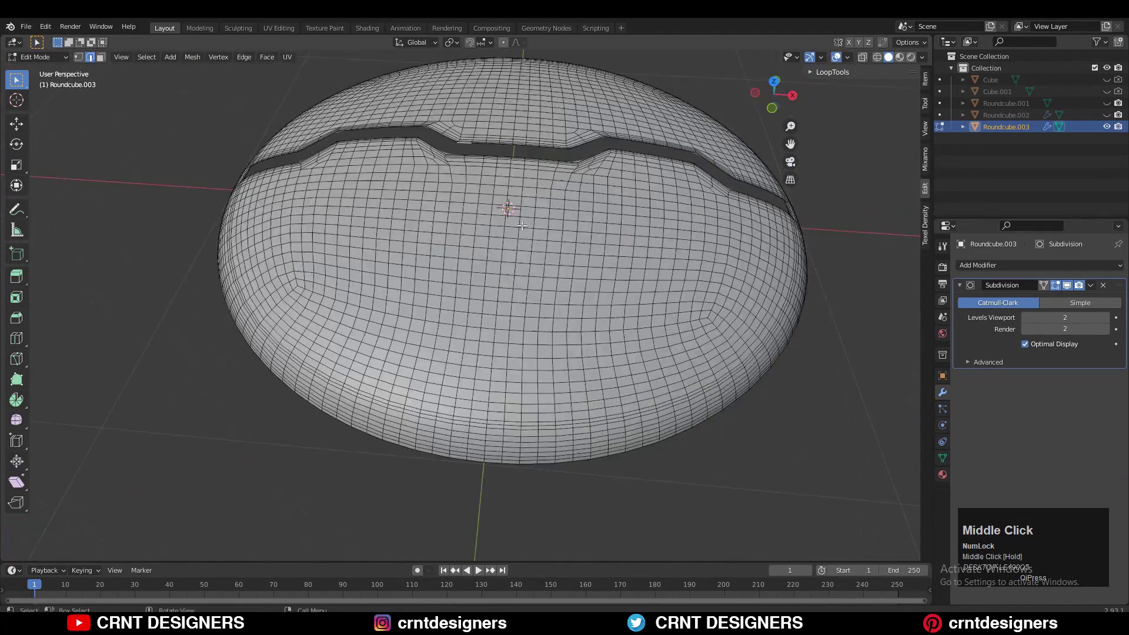
pyautogui.moveTo(582, 306); pyautogui.dragTo(489, 282, button='middle')
pyautogui.press('Tab')
pyautogui.press('Tab')
# Step: Extrude the entire mesh in place and offset it inward with Shrink/Fatten by 0.0272 m to give the dome thickness
pyautogui.press('a')
pyautogui.keyDown('shift'); pyautogui.moveTo(529, 329); pyautogui.dragTo(533, 359, button='middle'); pyautogui.keyUp('shift')
pyautogui.moveTo(532, 359); pyautogui.dragTo(572, 288, button='middle')
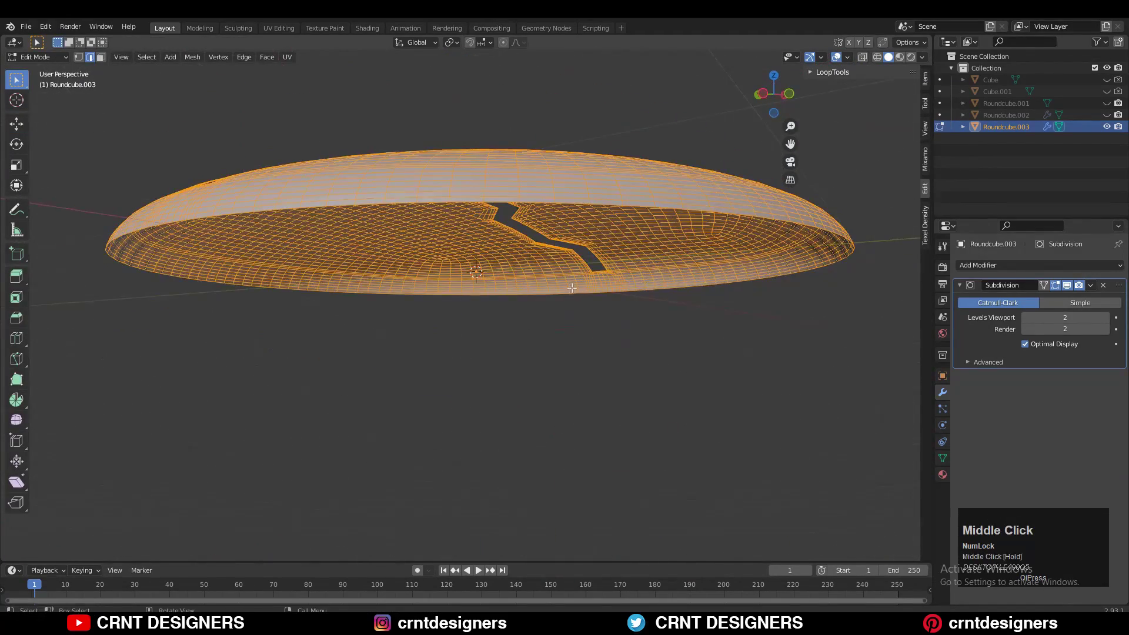
pyautogui.press('e')
pyautogui.rightClick(579, 310)
pyautogui.hotkey('alt', 's')
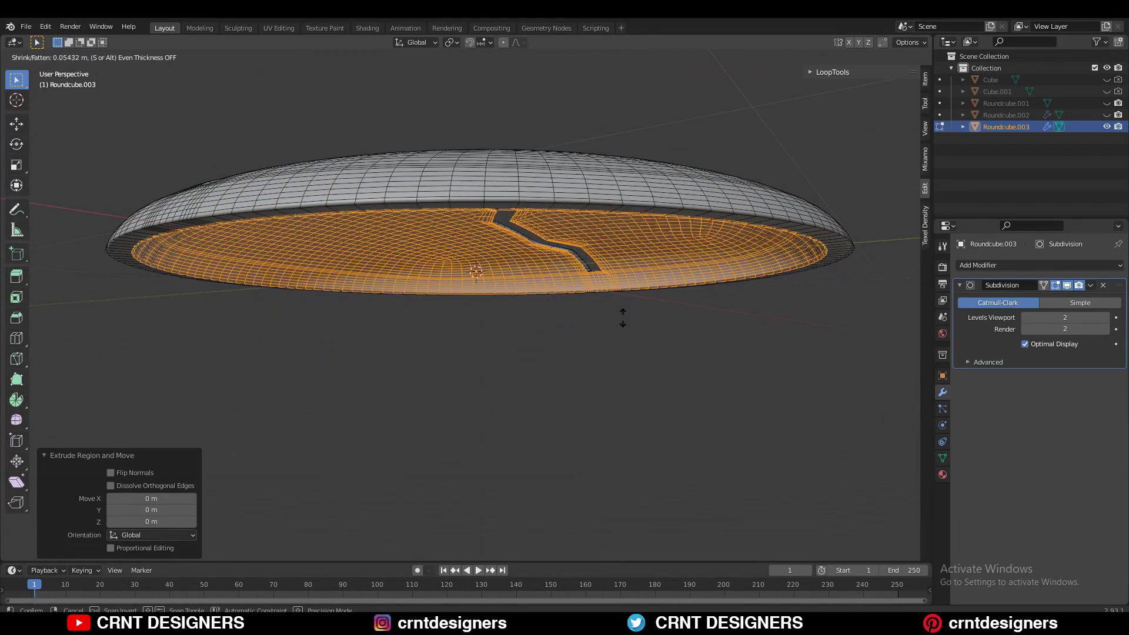
pyautogui.moveTo(630, 346); pyautogui.dragTo(331, 288, button='middle')
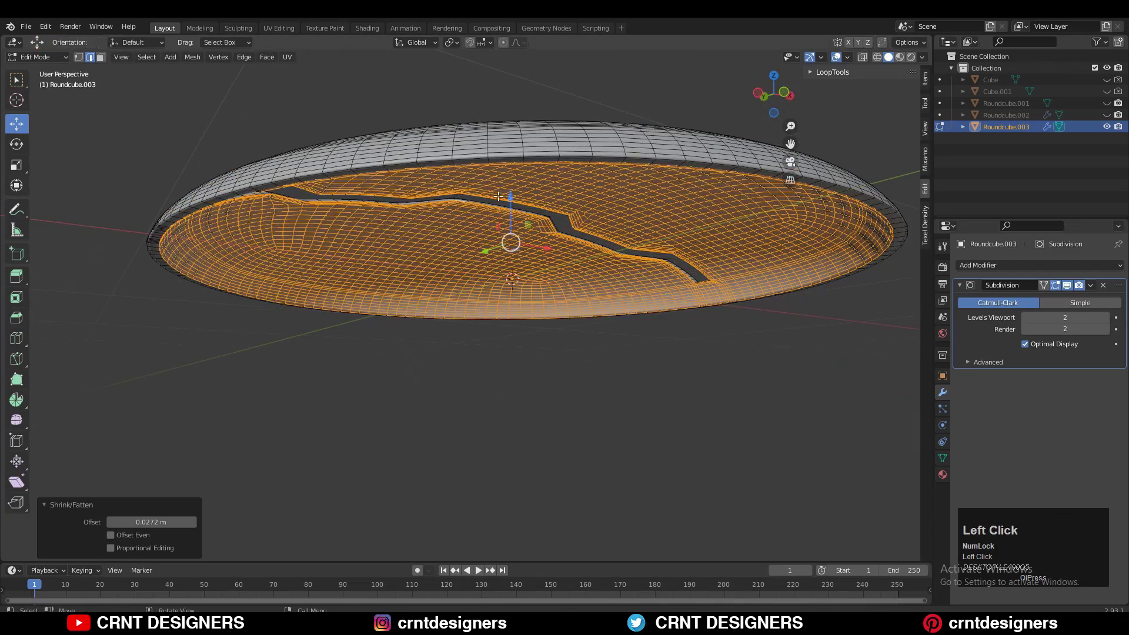
# Step: Lower the inner shell about 0.015 m along Z, and fine-tune it back up by about 0.005 m
pyautogui.moveTo(510, 197); pyautogui.dragTo(509, 204)
pyautogui.moveTo(507, 207); pyautogui.dragTo(485, 200, button='middle')
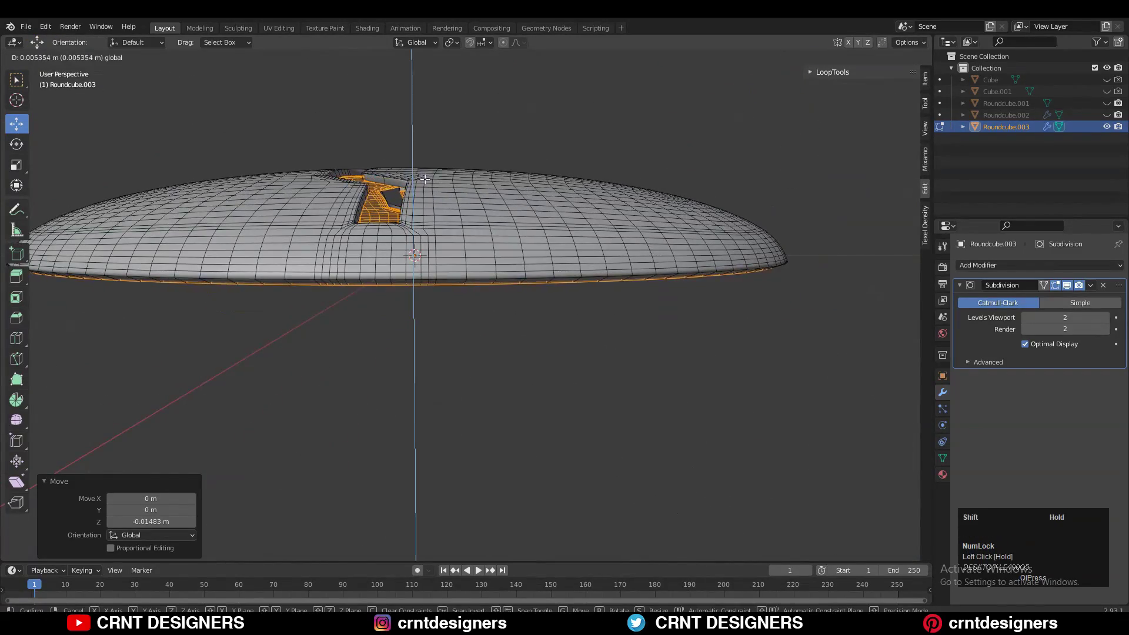
pyautogui.keyDown('shift'); pyautogui.moveTo(425, 178); pyautogui.dragTo(424, 180); pyautogui.keyUp('shift')
pyautogui.moveTo(425, 180); pyautogui.dragTo(486, 307, button='middle')
pyautogui.press('Tab')
pyautogui.press('Tab')
# Step: Turn off the subdivision's Edit Mode display and add a loop cut around the rim's thickness with a slide factor of 0.576
pyautogui.click(1056, 285)
pyautogui.hotkey('ctrl', 'r')
pyautogui.click(573, 269)
pyautogui.click(575, 272)
pyautogui.moveTo(574, 273); pyautogui.dragTo(529, 329, button='middle')
pyautogui.scroll(3, 588, 294)
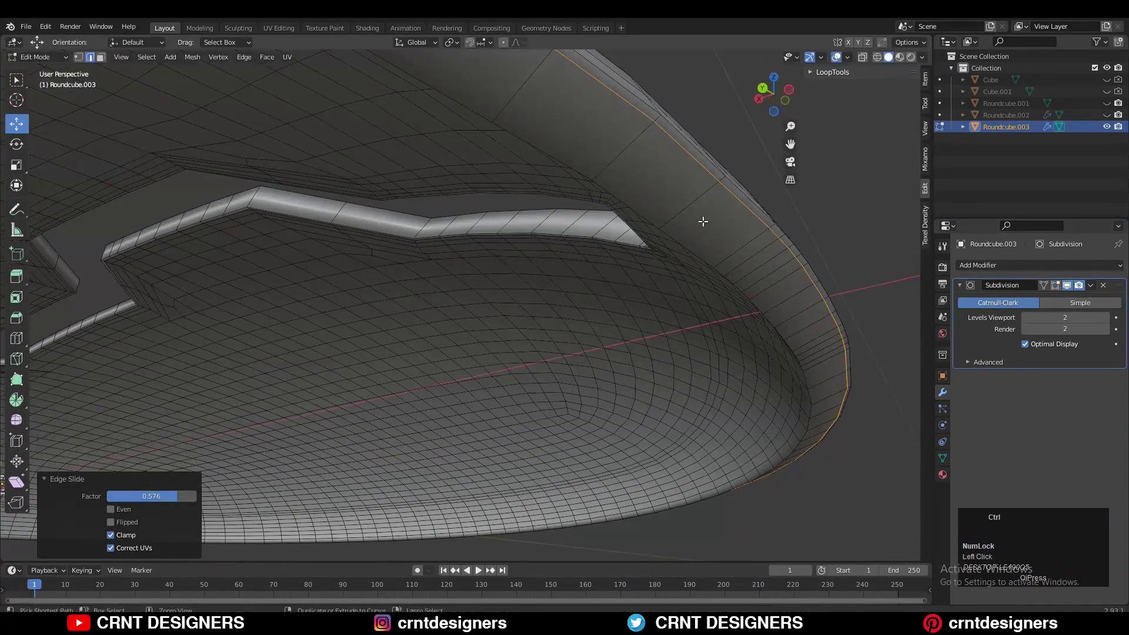
# Step: Add a second support loop around the rim's thickness and another along the slot's inner wall
pyautogui.hotkey('ctrl', 'r')
pyautogui.click(704, 222)
pyautogui.moveTo(700, 235); pyautogui.dragTo(606, 382, button='middle')
pyautogui.press('Tab')
pyautogui.press('Tab')
pyautogui.hotkey('ctrl', 'r')
pyautogui.click(424, 342)
pyautogui.click(424, 341)
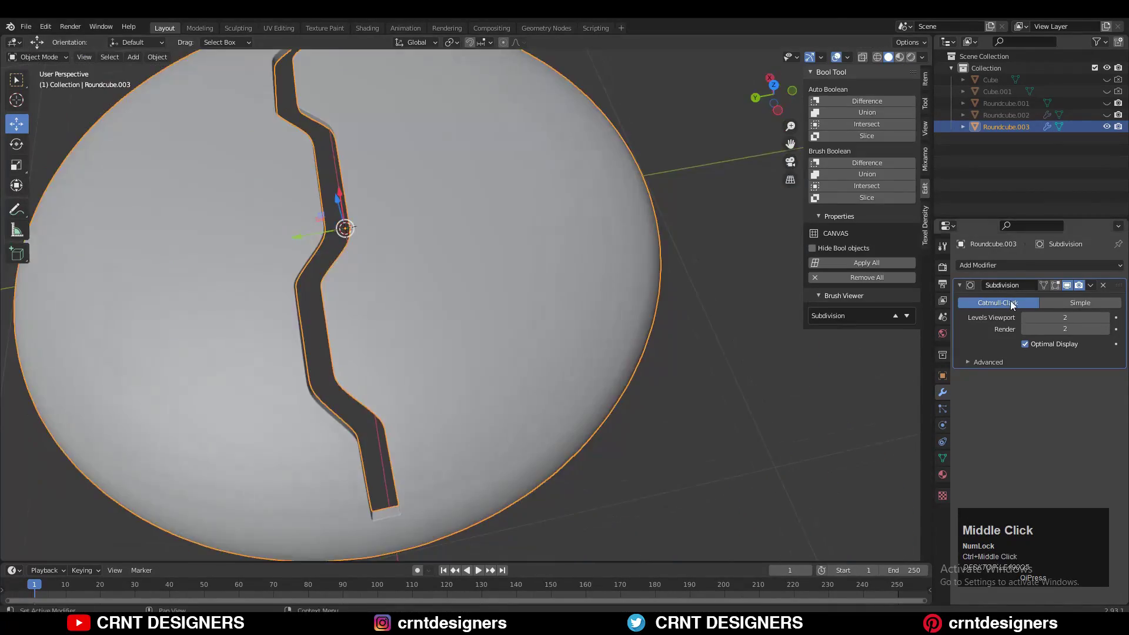
# Step: Reapply smooth shading to the thickened dome in Object Mode
pyautogui.moveTo(341, 227); pyautogui.dragTo(649, 179, button='middle')
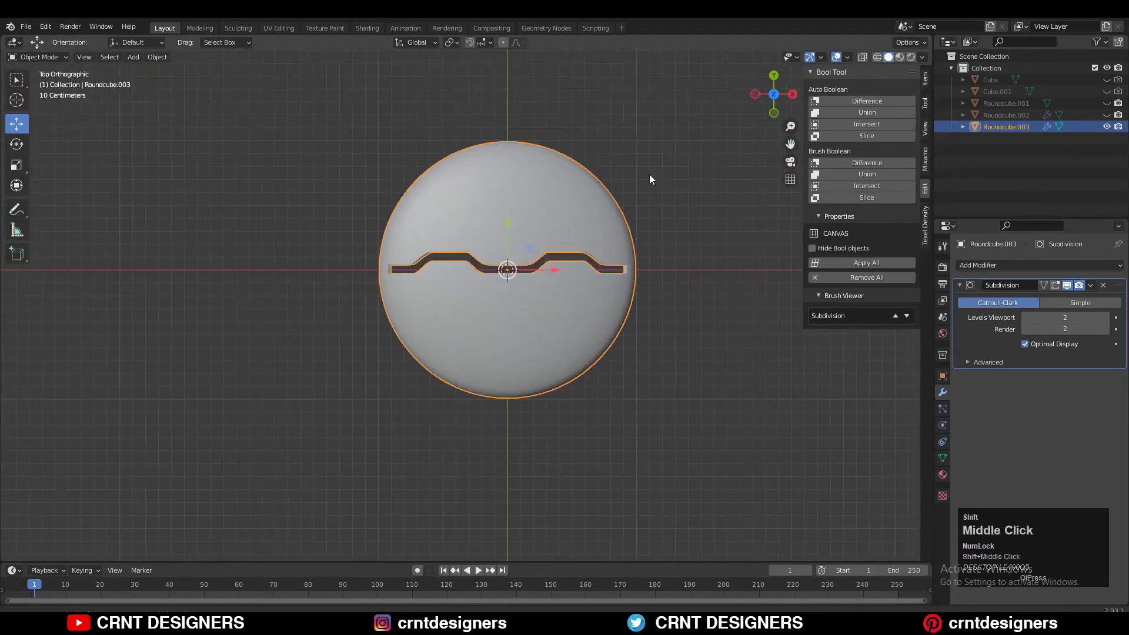
pyautogui.scroll(5, 523, 251)
pyautogui.rightClick(542, 176)
pyautogui.click(540, 166)
# Step: Dissolve a redundant edge loop running around the dome near the slot's end
pyautogui.press('Tab')
pyautogui.keyDown('alt'); pyautogui.click(731, 171); pyautogui.keyUp('alt')
pyautogui.moveTo(731, 172); pyautogui.dragTo(428, 321, button='middle')
pyautogui.scroll(5, 329, 435)
pyautogui.keyDown('alt'); pyautogui.keyDown('shift'); pyautogui.click(439, 500); pyautogui.keyUp('shift'); pyautogui.keyUp('alt')
pyautogui.scroll(-5, 478, 401)
pyautogui.keyDown('alt'); pyautogui.click(396, 391); pyautogui.keyUp('alt')
pyautogui.hotkey('ctrl', 'x')
pyautogui.press('Tab')
pyautogui.scroll(-6, 469, 294)
pyautogui.press('Tab')
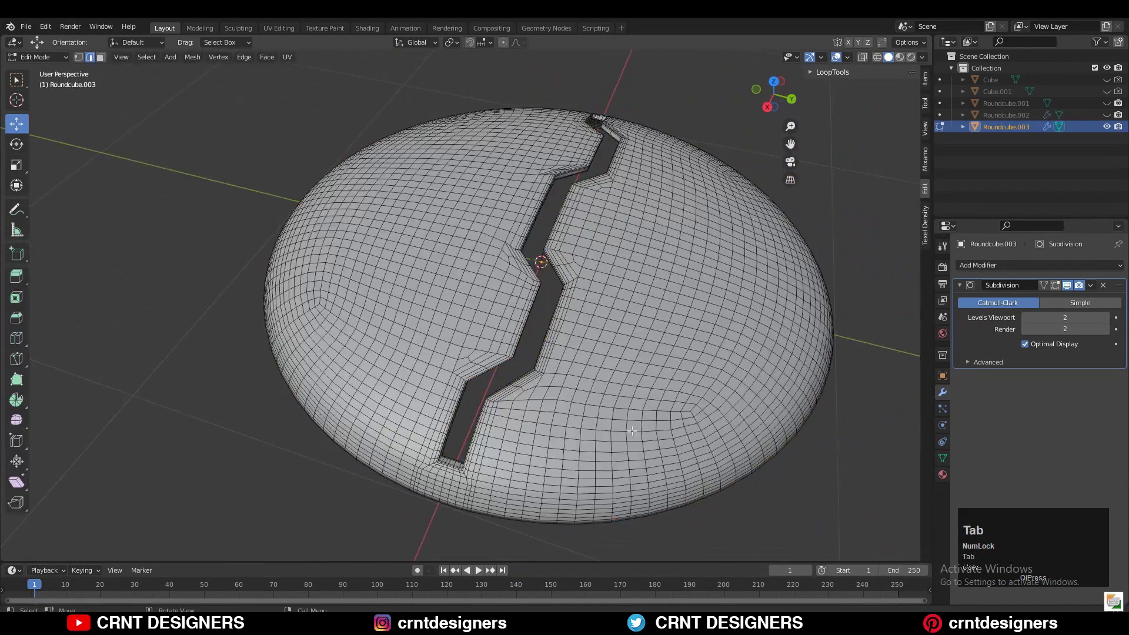
# Step: Dissolve one more redundant edge loop on the dome's outer surface close to the rim
pyautogui.press('Tab')
pyautogui.press('Tab')
pyautogui.scroll(5, 435, 317)
pyautogui.keyDown('alt'); pyautogui.click(532, 365); pyautogui.keyUp('alt')
pyautogui.hotkey('ctrl', 'x')
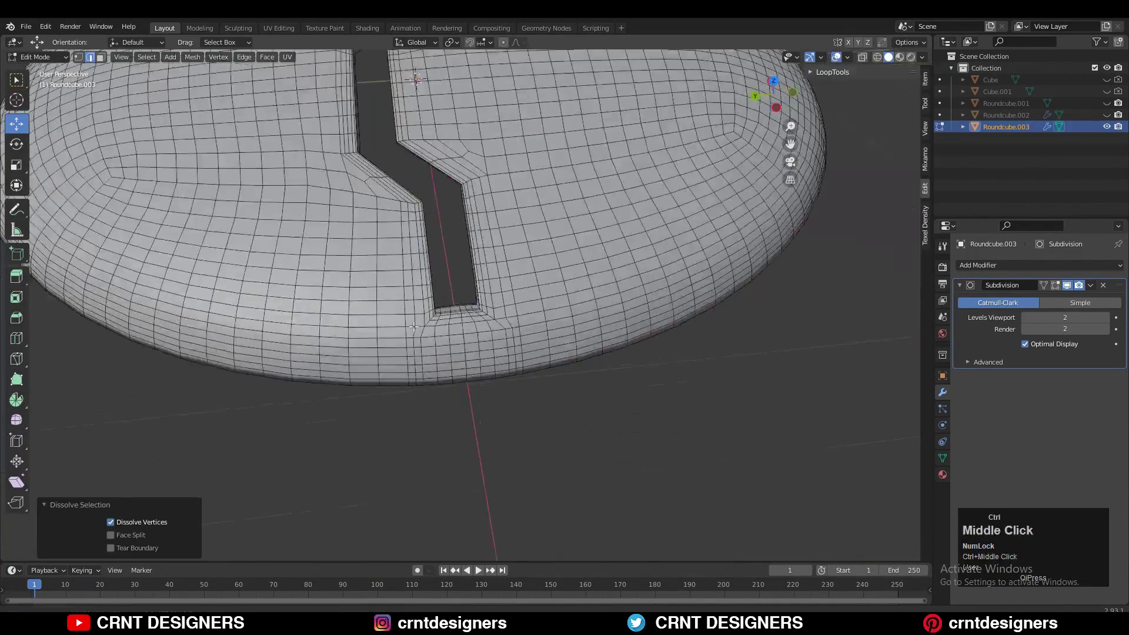
# Step: Shade the dome smooth again, deselect it, and review the thickened slot from several angles
pyautogui.press('Tab')
pyautogui.moveTo(470, 265); pyautogui.dragTo(632, 336, button='middle')
pyautogui.click(775, 99)
pyautogui.click(522, 219)
pyautogui.rightClick(523, 218)
pyautogui.click(522, 218)
pyautogui.click(786, 425)
pyautogui.moveTo(786, 425); pyautogui.dragTo(533, 300, button='middle')
pyautogui.press('Tab')
pyautogui.press('Tab')
pyautogui.scroll(-6, 517, 275)
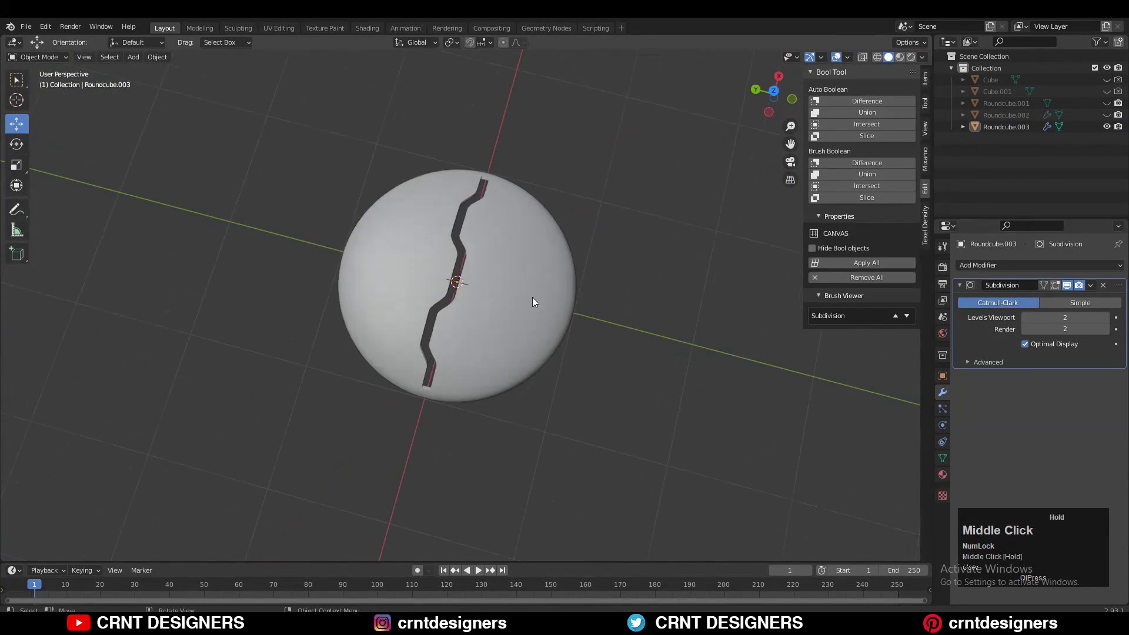
pyautogui.scroll(4, 601, 390)
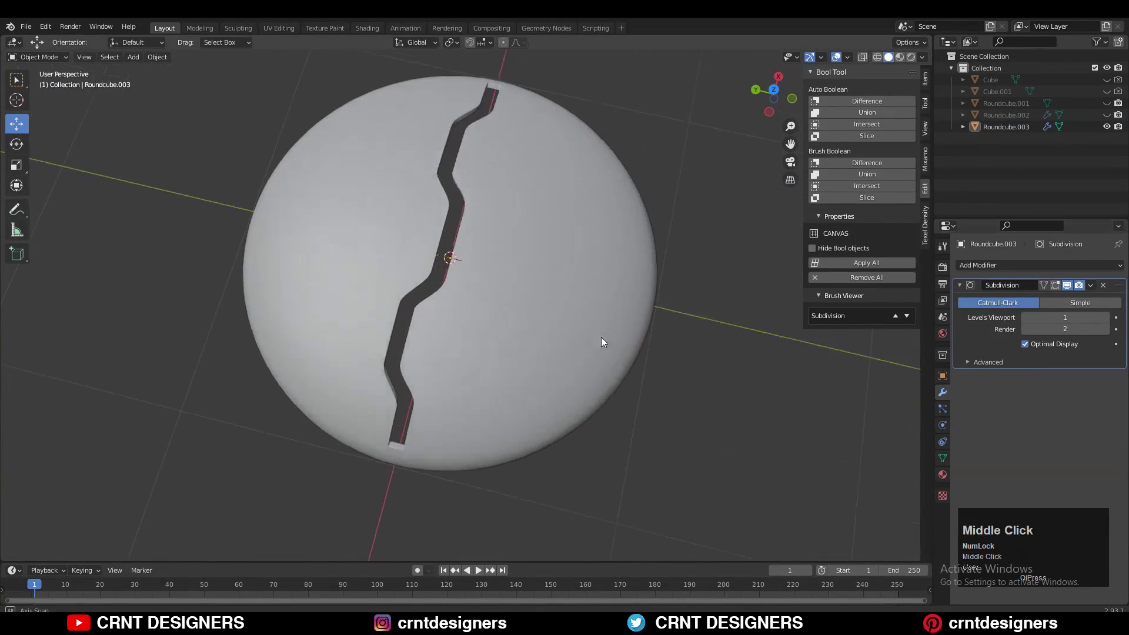
pyautogui.moveTo(602, 343); pyautogui.dragTo(559, 300, button='middle')
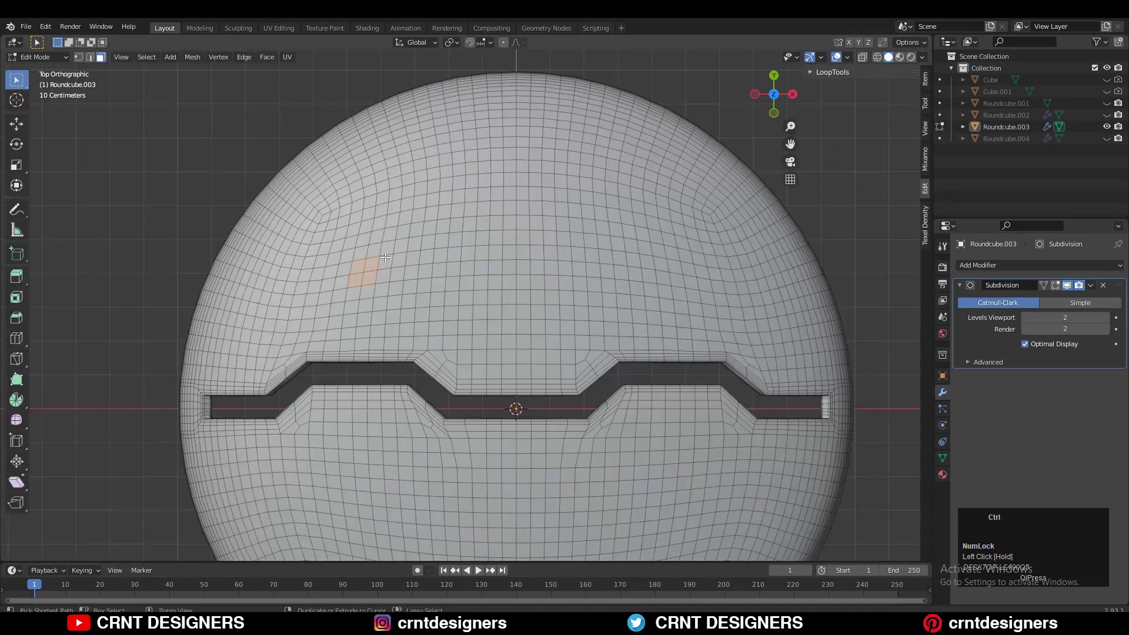
# Step: Select a square patch of faces through both shells above the slot on the dome's -X side, using X-ray
pyautogui.click(861, 58)
pyautogui.keyDown('shift'); pyautogui.moveTo(391, 273); pyautogui.dragTo(447, 294, button='middle'); pyautogui.keyUp('shift')
pyautogui.scroll(3, 444, 245)
pyautogui.keyDown('shift'); pyautogui.moveTo(391, 347); pyautogui.dragTo(364, 361); pyautogui.keyUp('shift')
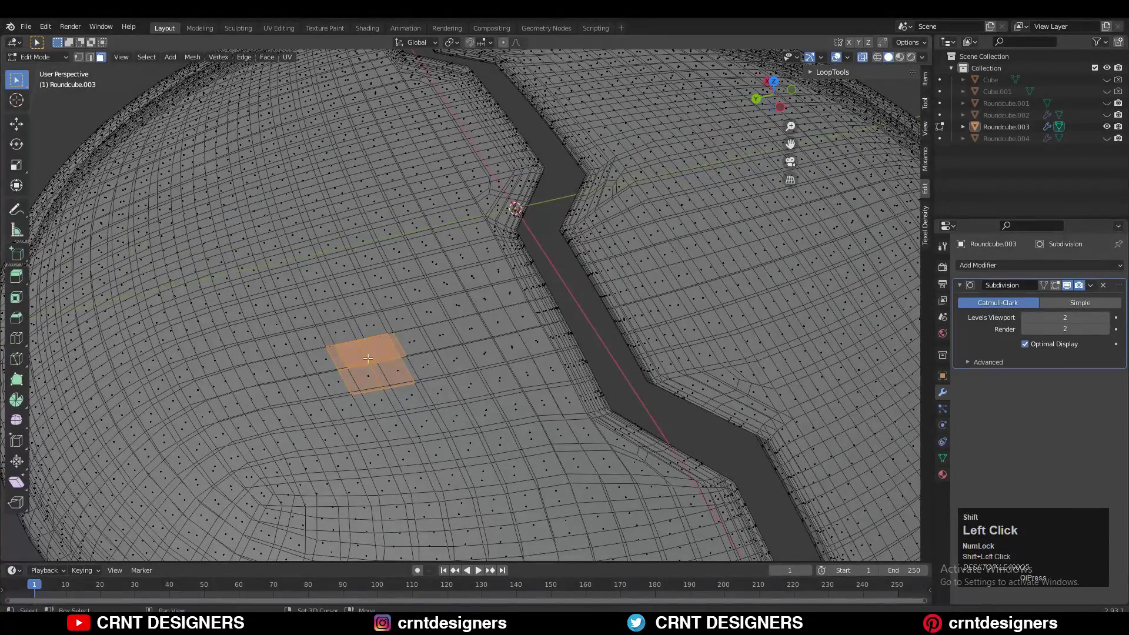
pyautogui.click(774, 84)
pyautogui.keyDown('shift'); pyautogui.moveTo(777, 177); pyautogui.dragTo(784, 227, button='middle'); pyautogui.keyUp('shift')
pyautogui.click(862, 57)
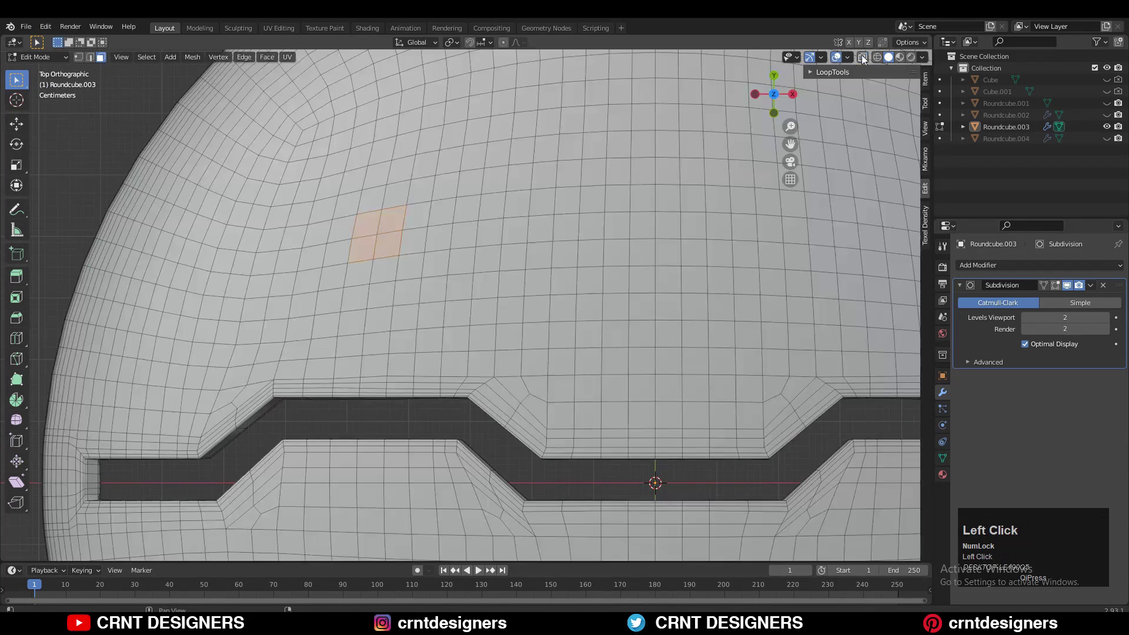
pyautogui.keyDown('shift'); pyautogui.moveTo(536, 265); pyautogui.dragTo(547, 298, button='middle'); pyautogui.keyUp('shift')
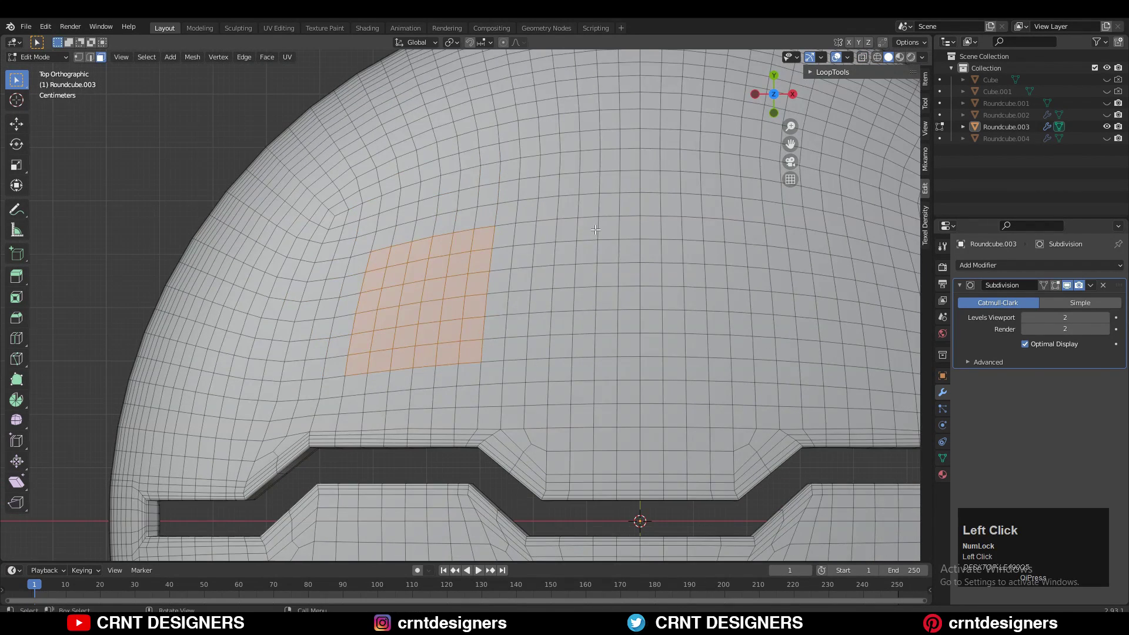
# Step: Shape the selected face patch into a circle with LoopTools and delete its faces
pyautogui.rightClick(594, 229)
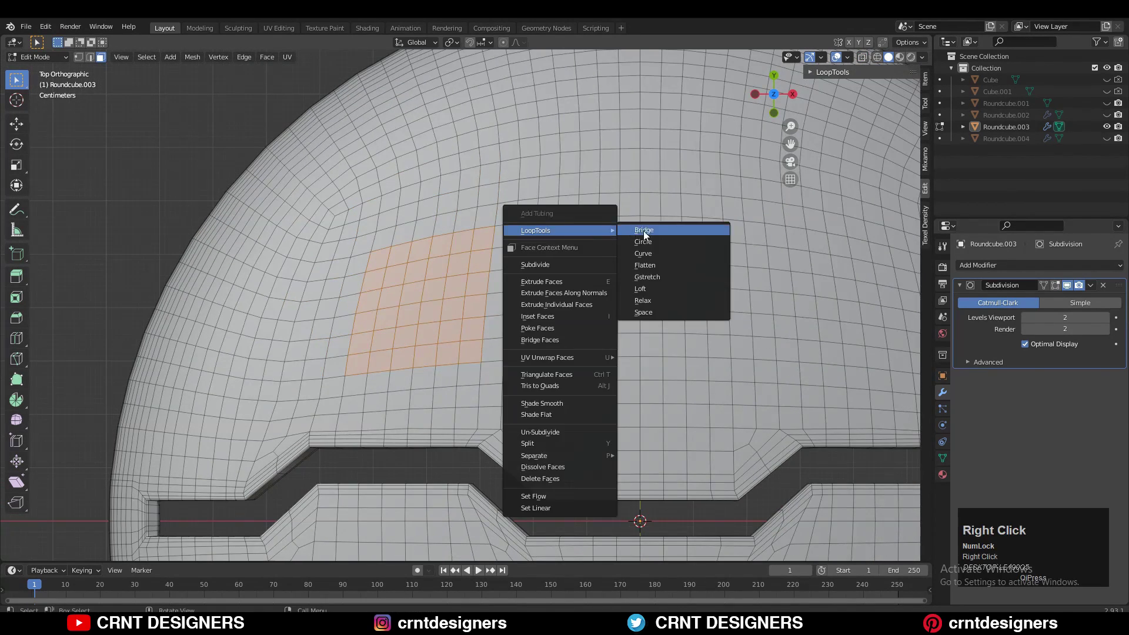
pyautogui.click(649, 240)
pyautogui.keyDown('shift'); pyautogui.moveTo(661, 262); pyautogui.dragTo(657, 194, button='middle'); pyautogui.keyUp('shift')
pyautogui.click(695, 267)
pyautogui.press('x')
pyautogui.click(499, 246)
# Step: Bridge the outer and inner edge loops of the round hole and review it in Object Mode from above
pyautogui.press('2')
pyautogui.rightClick(423, 348)
pyautogui.click(434, 272)
pyautogui.press('Tab')
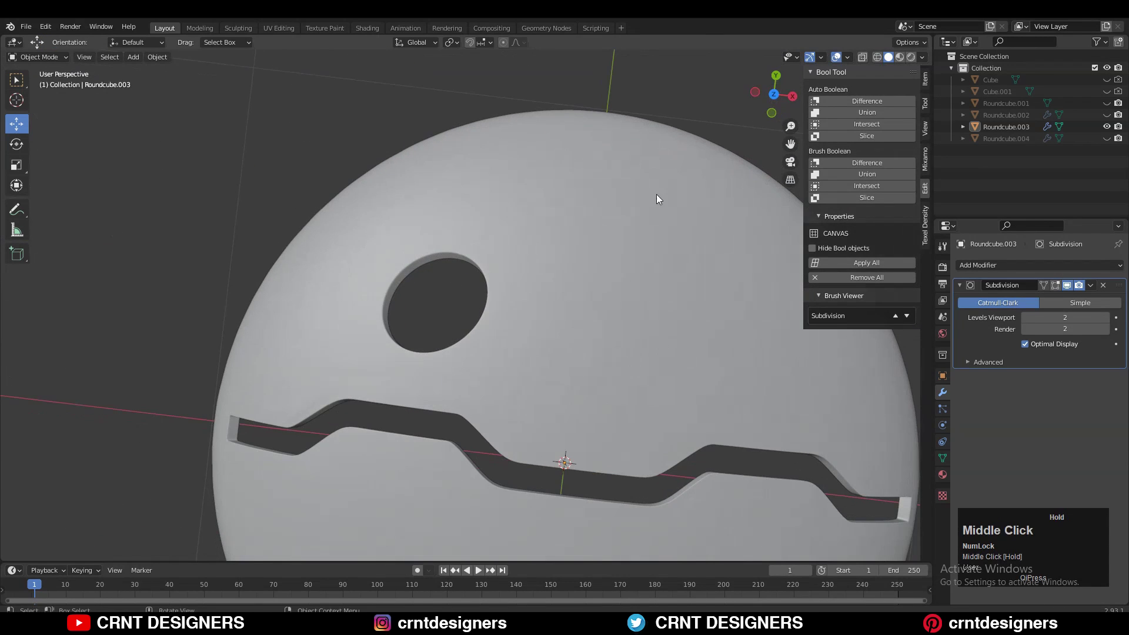
pyautogui.click(775, 96)
pyautogui.click(766, 100)
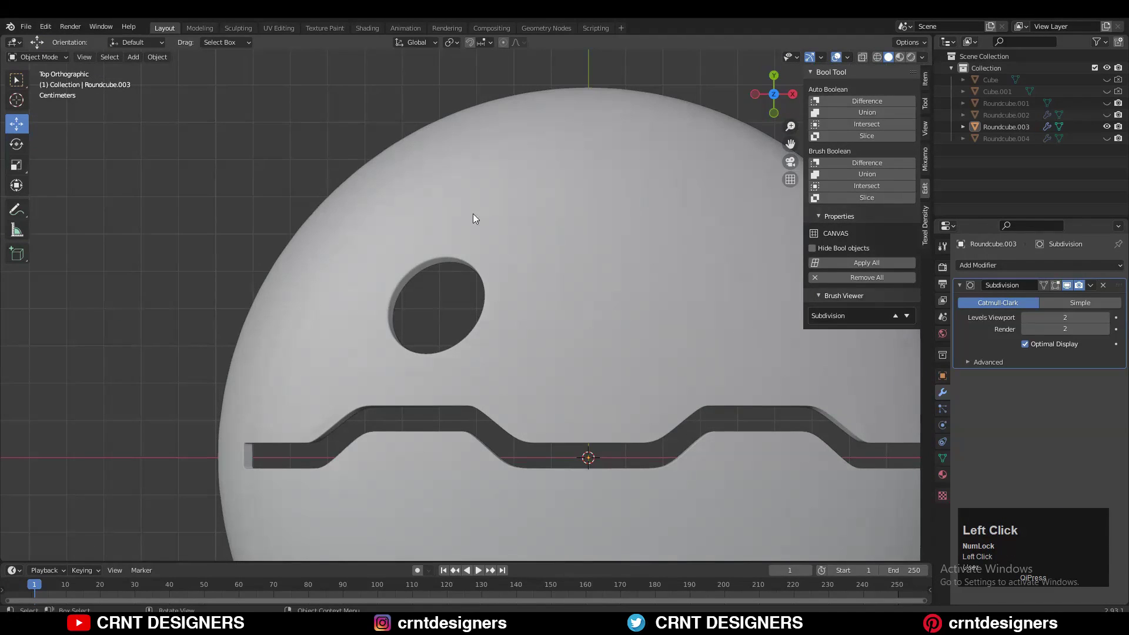
pyautogui.keyDown('ctrl'); pyautogui.moveTo(359, 148); pyautogui.dragTo(679, 228, button='middle'); pyautogui.keyUp('ctrl')
pyautogui.keyDown('ctrl'); pyautogui.moveTo(580, 316); pyautogui.dragTo(618, 249, button='middle'); pyautogui.keyUp('ctrl')
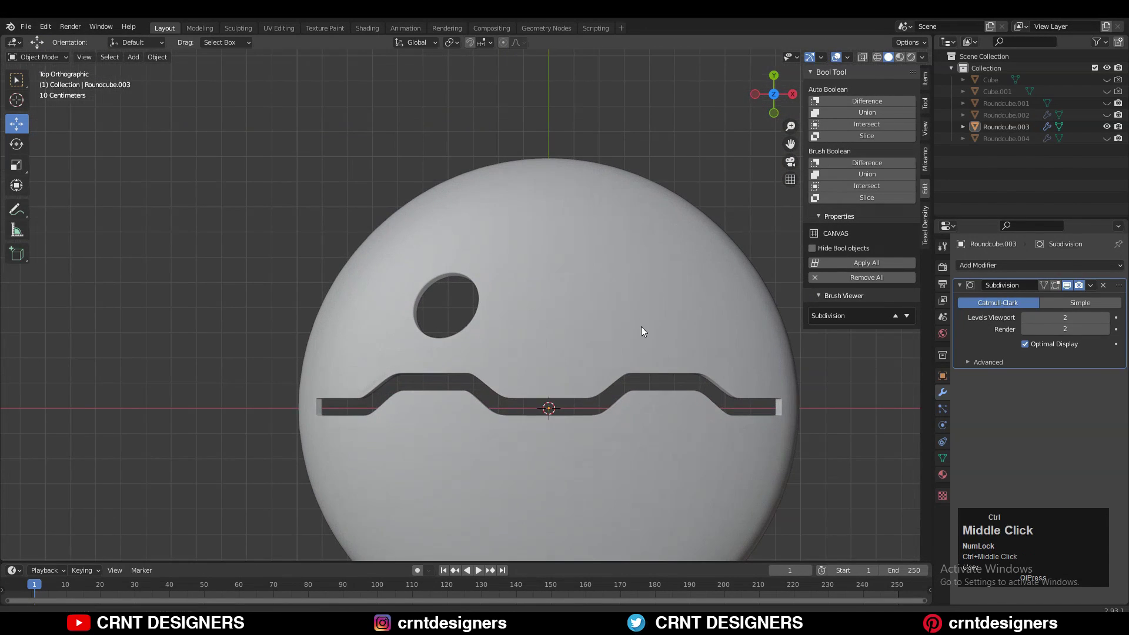
# Step: Symmetrize the whole mesh from -X to +X to mirror the round hole onto the other side
pyautogui.press('Tab')
pyautogui.keyDown('ctrl'); pyautogui.moveTo(641, 327); pyautogui.dragTo(636, 264, button='middle'); pyautogui.keyUp('ctrl')
pyautogui.press('a')
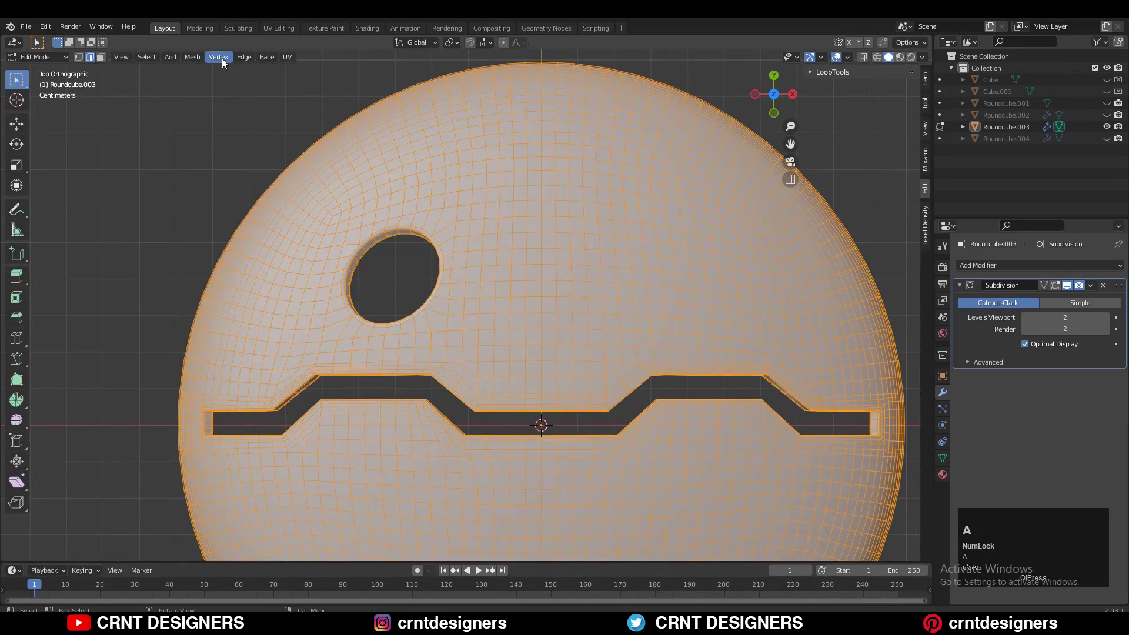
pyautogui.click(190, 58)
pyautogui.click(233, 224)
pyautogui.keyDown('ctrl'); pyautogui.moveTo(747, 206); pyautogui.dragTo(775, 249, button='middle'); pyautogui.keyUp('ctrl')
pyautogui.click(776, 250)
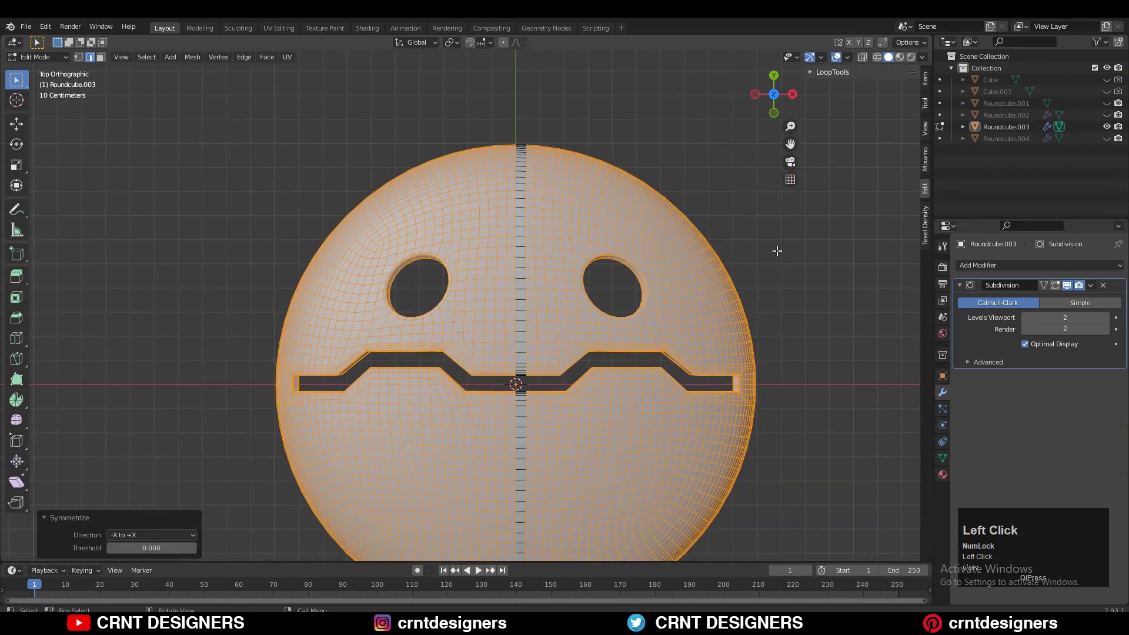
pyautogui.keyDown('shift'); pyautogui.moveTo(512, 470); pyautogui.dragTo(489, 347, button='middle'); pyautogui.keyUp('shift')
pyautogui.scroll(-1, 515, 290)
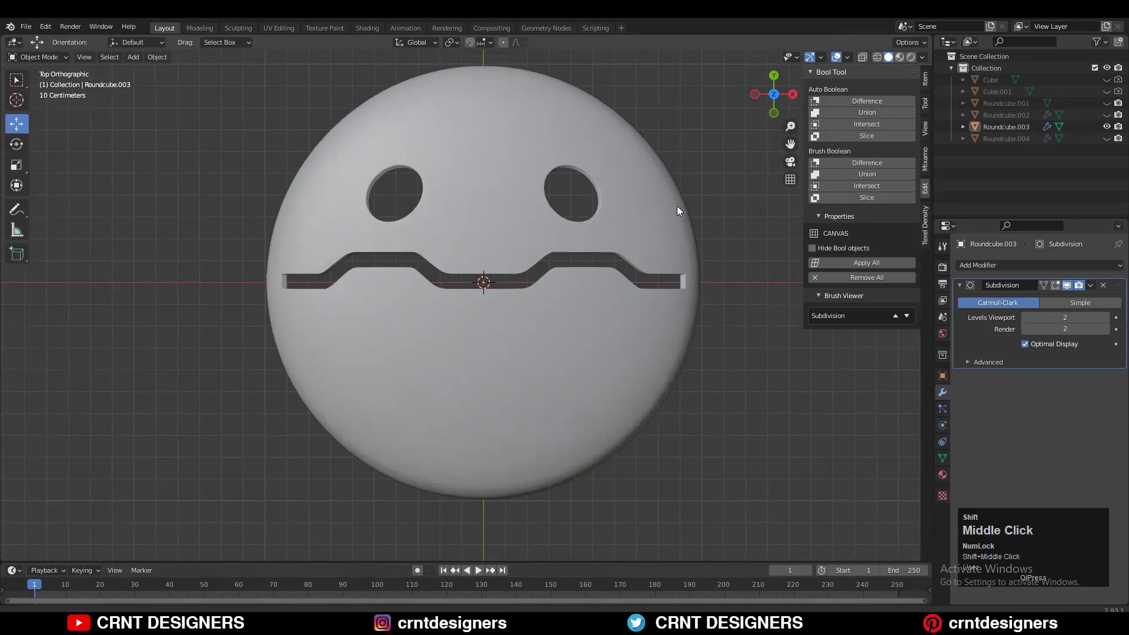
# Step: Inspect the dome with the wireframe overlay enabled, and with all viewport overlays hidden
pyautogui.keyDown('shift'); pyautogui.moveTo(676, 206); pyautogui.dragTo(674, 224, button='middle'); pyautogui.keyUp('shift')
pyautogui.keyDown('ctrl'); pyautogui.moveTo(675, 224); pyautogui.dragTo(710, 224, button='middle'); pyautogui.keyUp('ctrl')
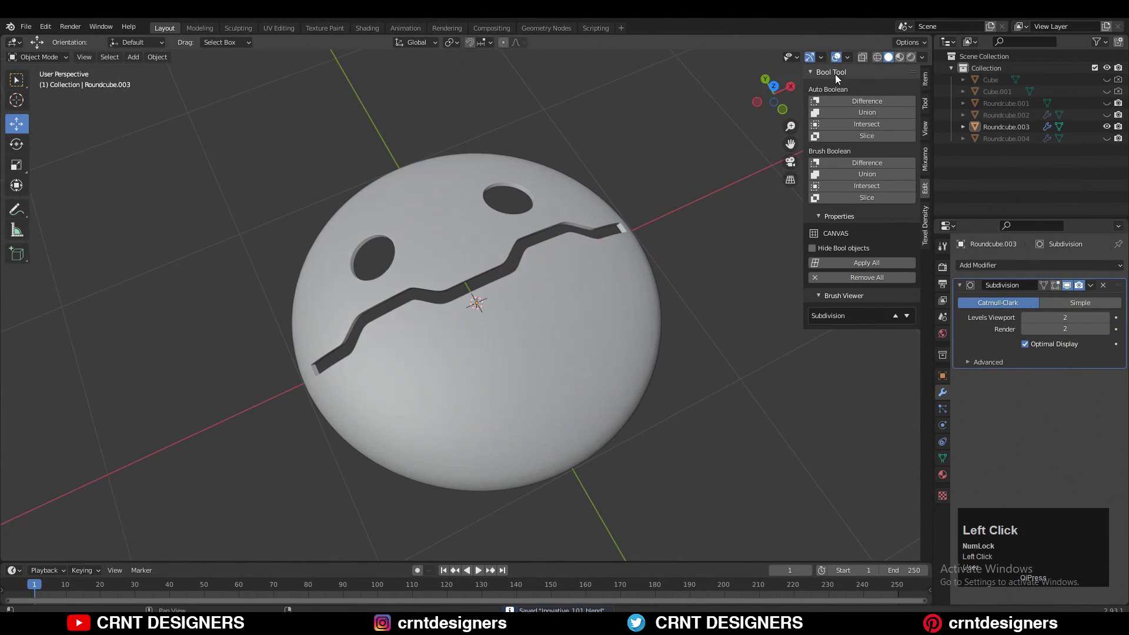
pyautogui.click(846, 57)
pyautogui.click(813, 234)
pyautogui.moveTo(648, 200); pyautogui.dragTo(610, 310, button='middle')
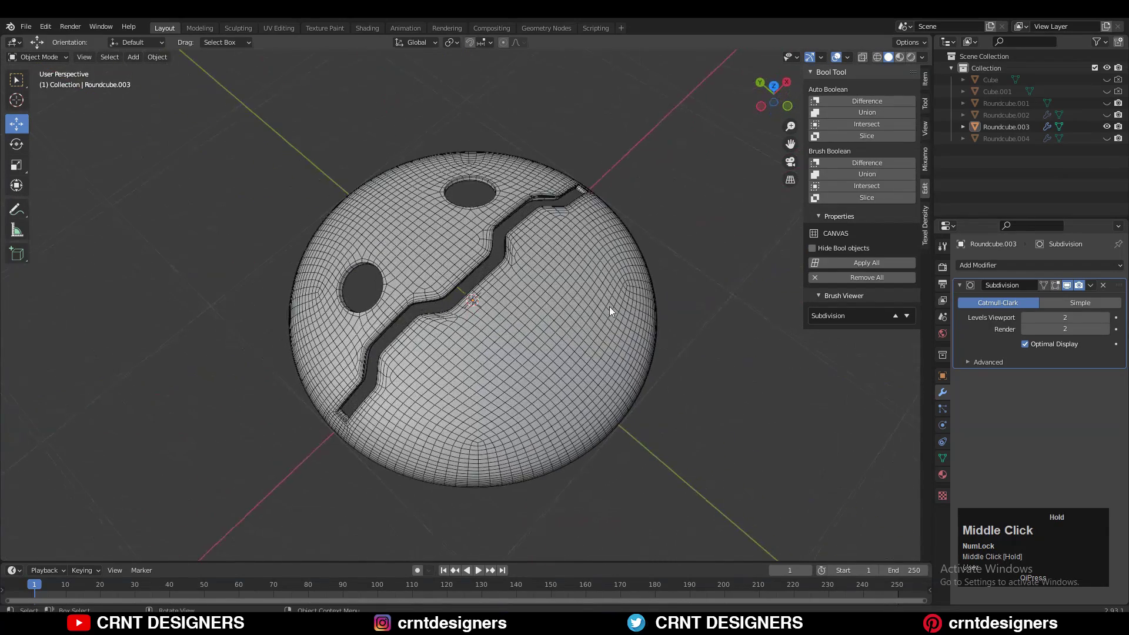
pyautogui.click(835, 57)
pyautogui.scroll(2, 688, 211)
pyautogui.moveTo(684, 222); pyautogui.dragTo(663, 254, button='middle')
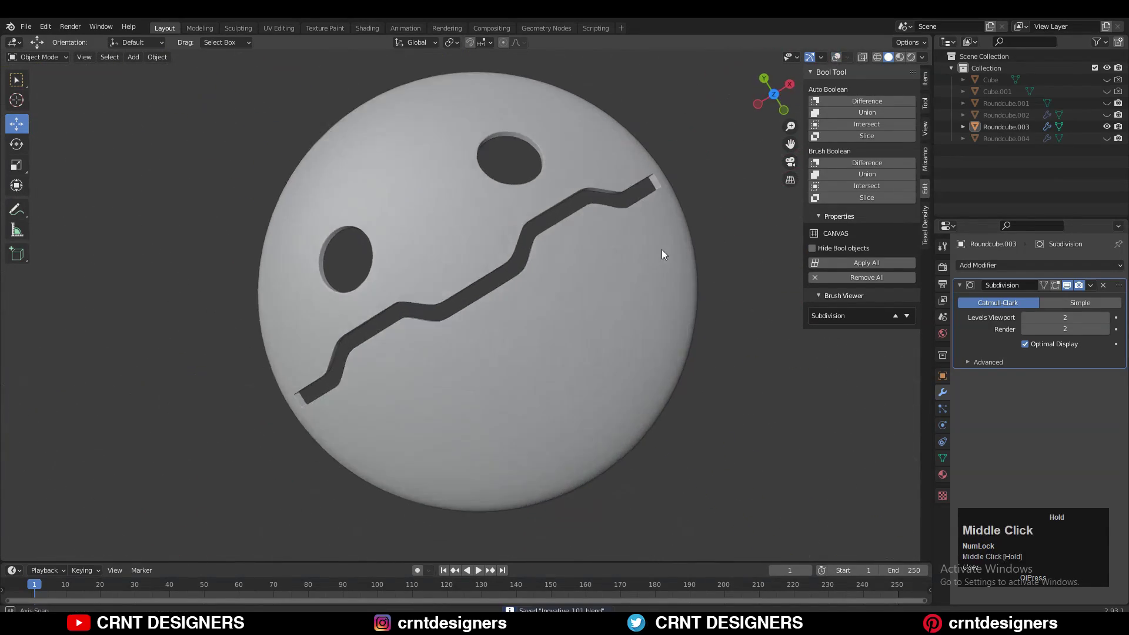